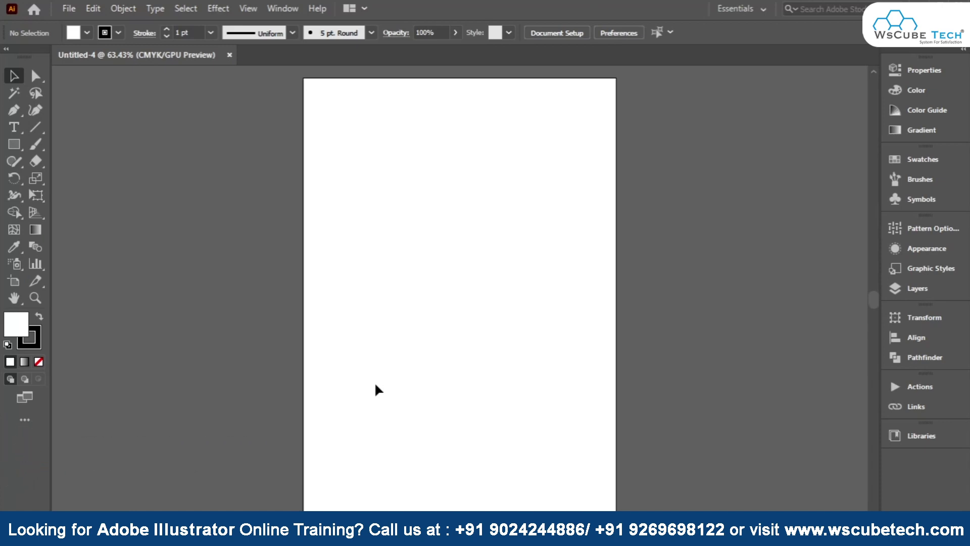
- Draw the card rectangle near the top-left of the artboard and zoom in on it
{"action": "left_click", "coordinate": [14, 144]}
{"action": "mouse_move", "coordinate": [336, 140]}
{"action": "left_mouse_down"}
{"action": "mouse_move", "coordinate": [471, 205]}
{"action": "mouse_move", "coordinate": [479, 233]}
{"action": "left_mouse_up"}
{"action": "key", "text": "v"}
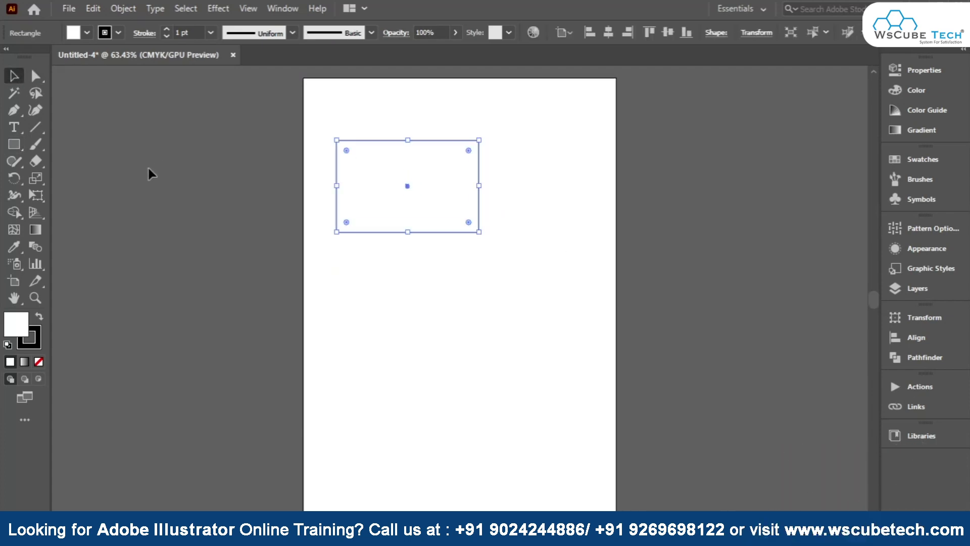
{"action": "mouse_move", "coordinate": [587, 197]}
{"action": "left_mouse_down"}
{"action": "mouse_move", "coordinate": [553, 325]}
{"action": "mouse_move", "coordinate": [381, 377]}
{"action": "left_mouse_up"}
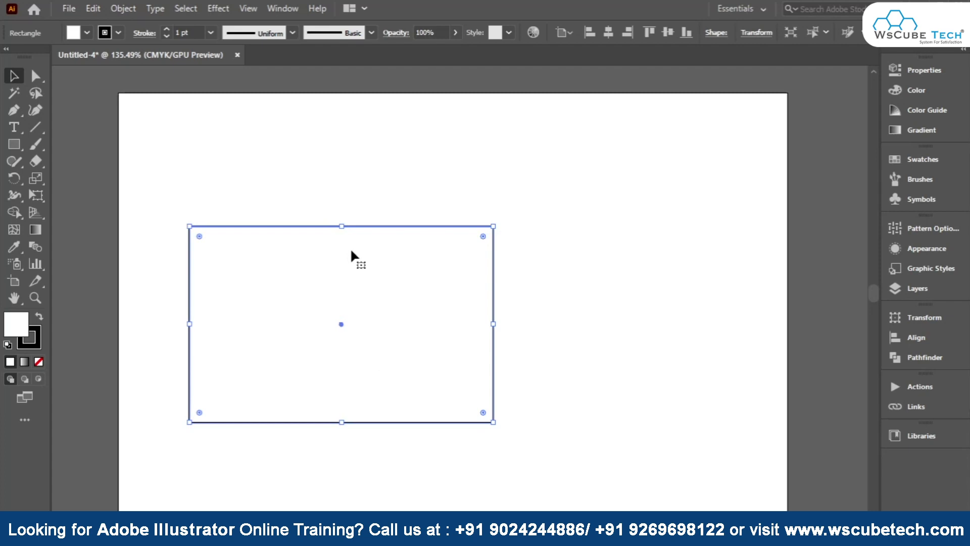
{"action": "left_click", "coordinate": [758, 32]}
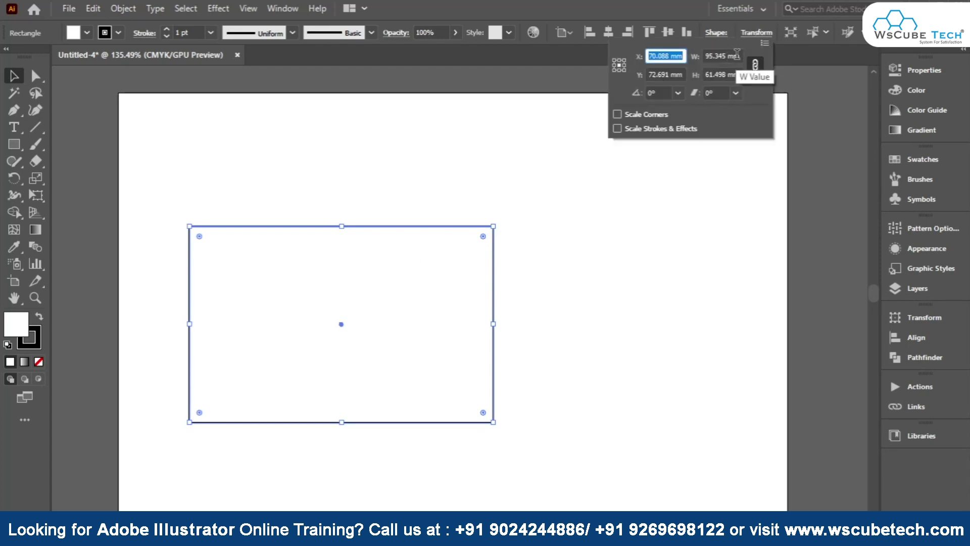
- Set the document units to inches in Document Setup
{"action": "left_click", "coordinate": [68, 9]}
{"action": "left_click", "coordinate": [135, 348]}
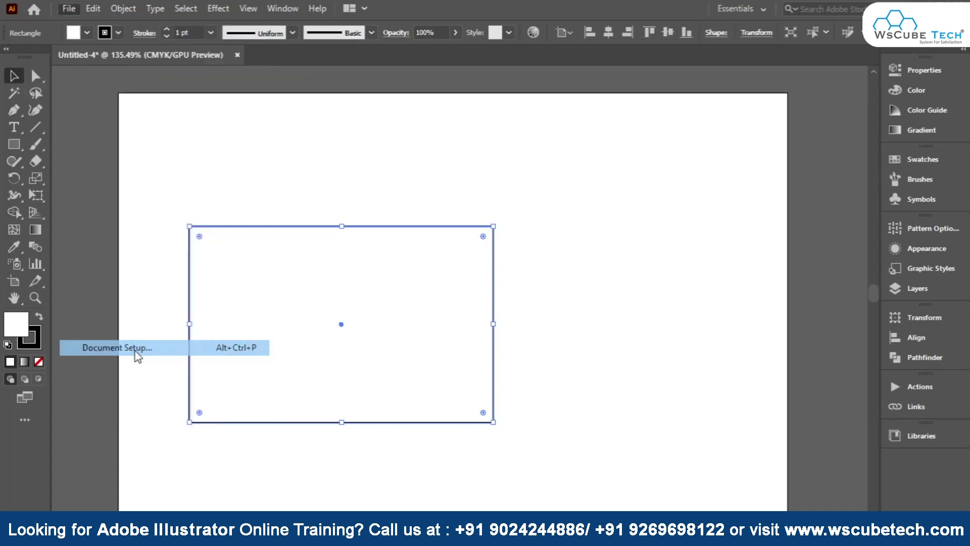
{"action": "left_click", "coordinate": [318, 143]}
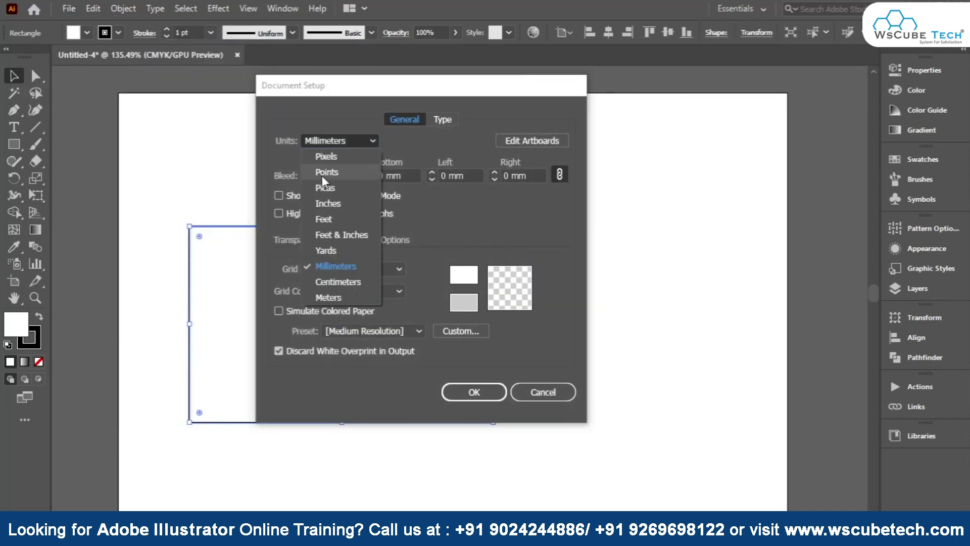
{"action": "left_click", "coordinate": [322, 204]}
{"action": "left_click", "coordinate": [455, 392]}
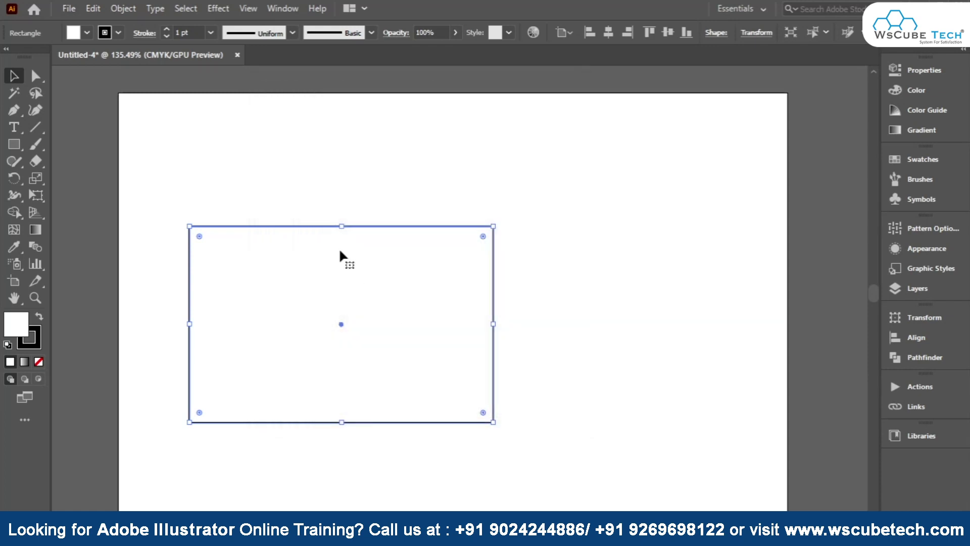
- Resize the rectangle to 3.5 in by 2 in and move it up and right
{"action": "left_click", "coordinate": [756, 34]}
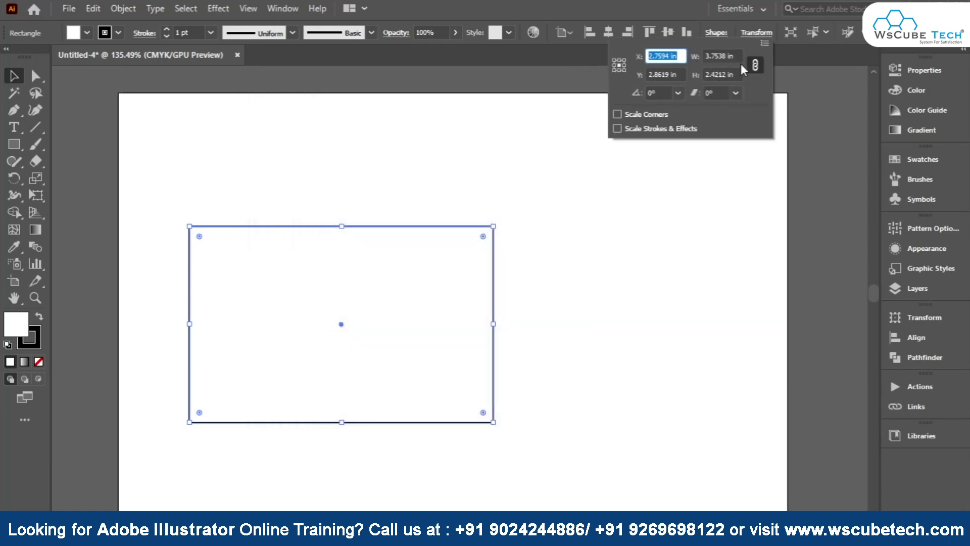
{"action": "left_click", "coordinate": [723, 56]}
{"action": "type", "text": "3.50"}
{"action": "left_click", "coordinate": [734, 74]}
{"action": "type", "text": "2"}
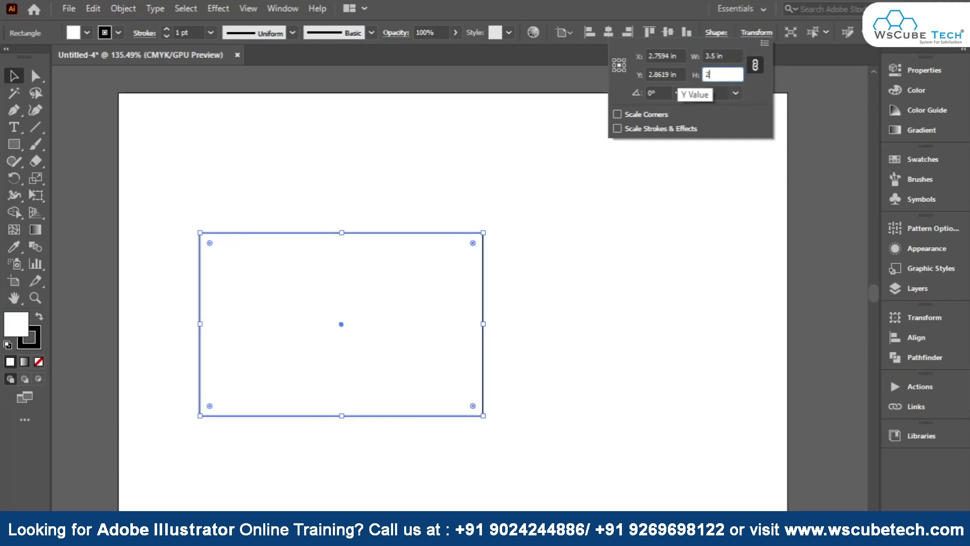
{"action": "type", "text": "5"}
{"action": "key", "text": "Return"}
{"action": "left_click", "coordinate": [258, 197]}
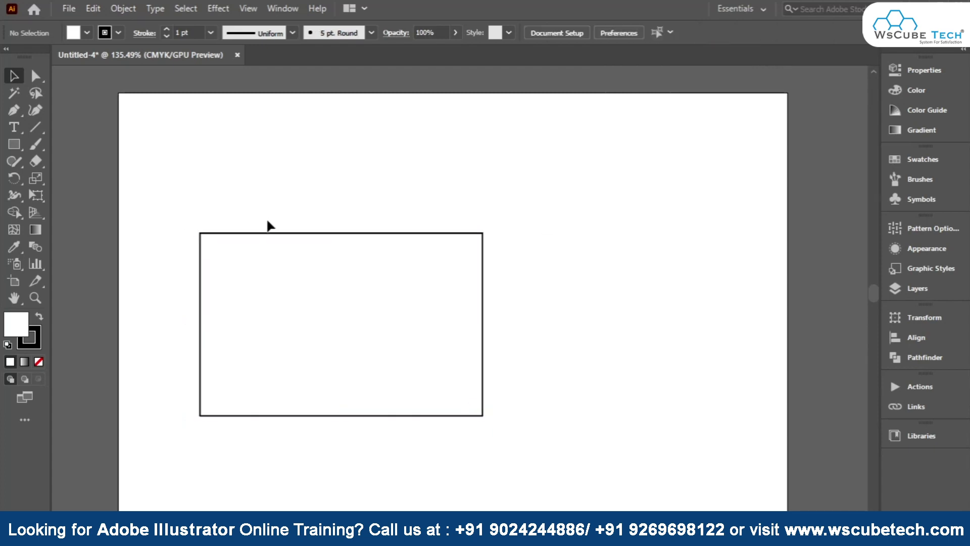
{"action": "left_click_drag", "start_coordinate": [276, 240], "coordinate": [377, 176]}
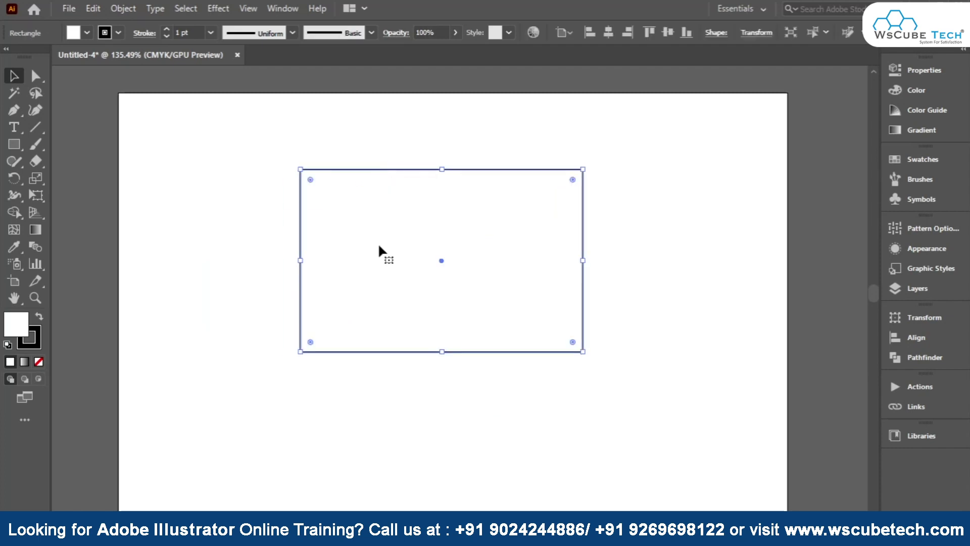
- Move the card left and Alt-drag an identical copy to its right for the back
{"action": "left_click", "coordinate": [283, 217]}
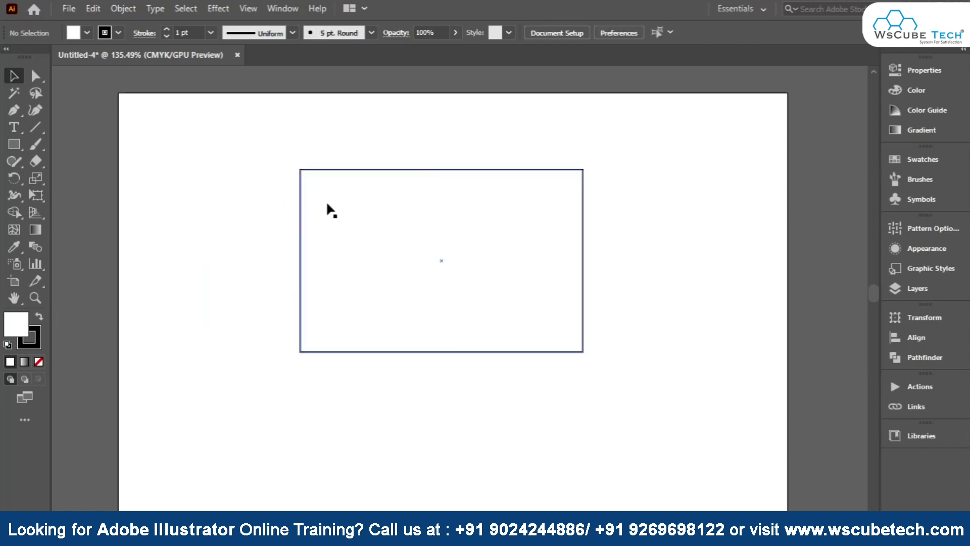
{"action": "left_click_drag", "start_coordinate": [324, 169], "coordinate": [177, 169]}
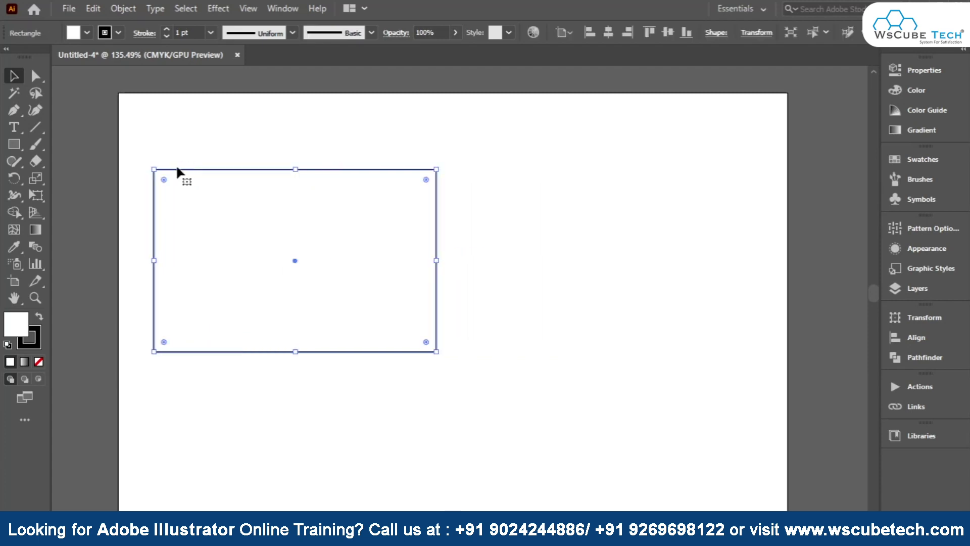
{"action": "left_click_drag", "start_coordinate": [177, 169], "coordinate": [479, 192]}
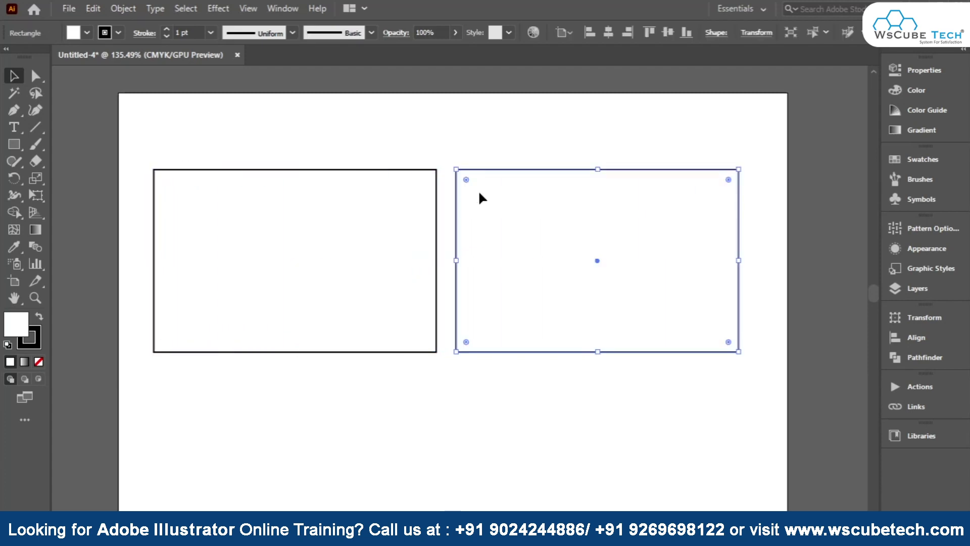
{"action": "left_click", "coordinate": [457, 395]}
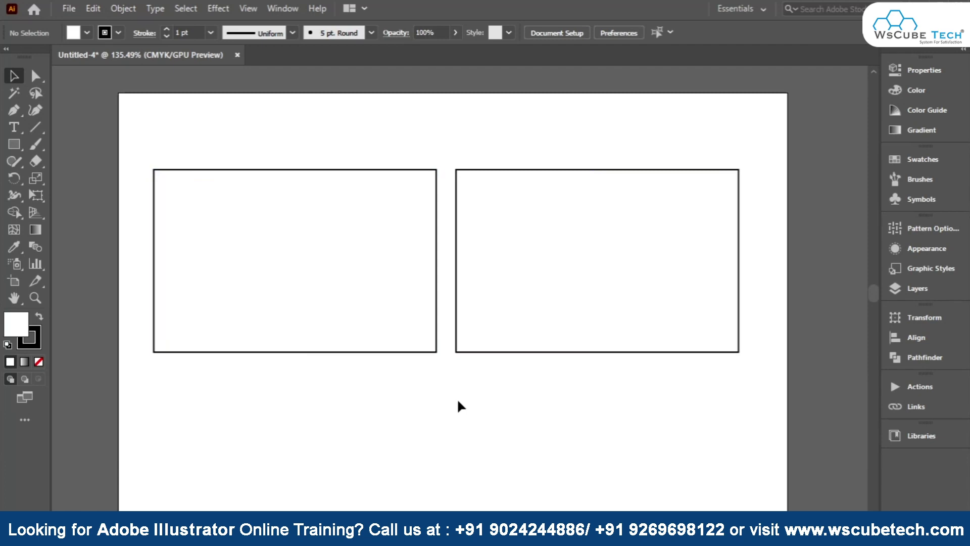
{"action": "left_click", "coordinate": [257, 251]}
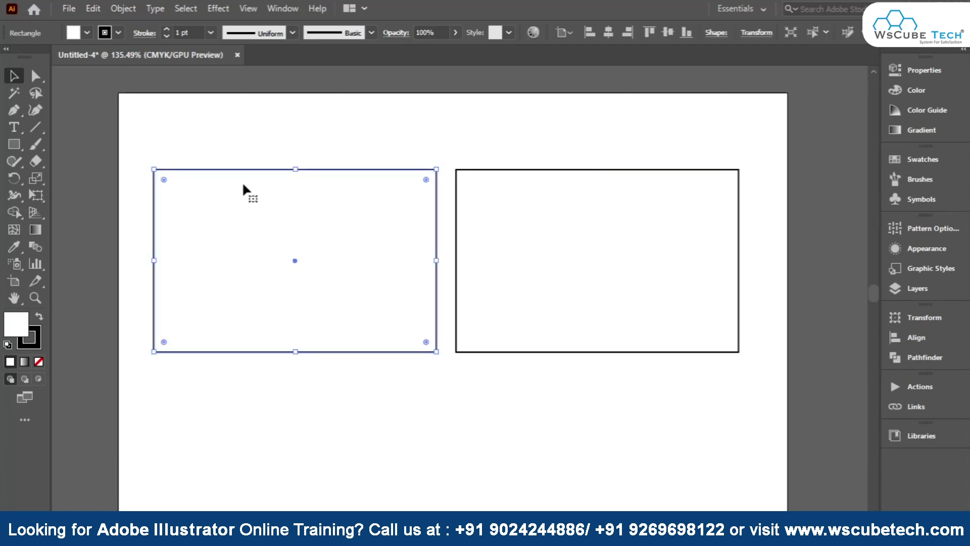
- Add a 0.33 in strip along the front card's bottom, split into 1.25 in and 2.22 in pieces
{"action": "mouse_move", "coordinate": [297, 170]}
{"action": "left_mouse_down"}
{"action": "mouse_move", "coordinate": [283, 325]}
{"action": "mouse_move", "coordinate": [286, 301]}
{"action": "mouse_move", "coordinate": [240, 337]}
{"action": "left_mouse_up"}
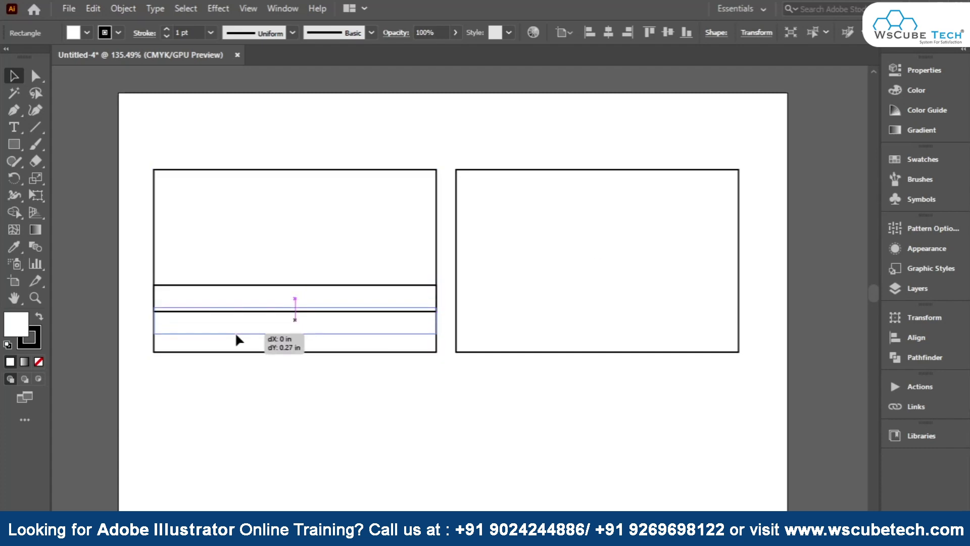
{"action": "left_click", "coordinate": [176, 227]}
{"action": "left_click", "coordinate": [219, 301]}
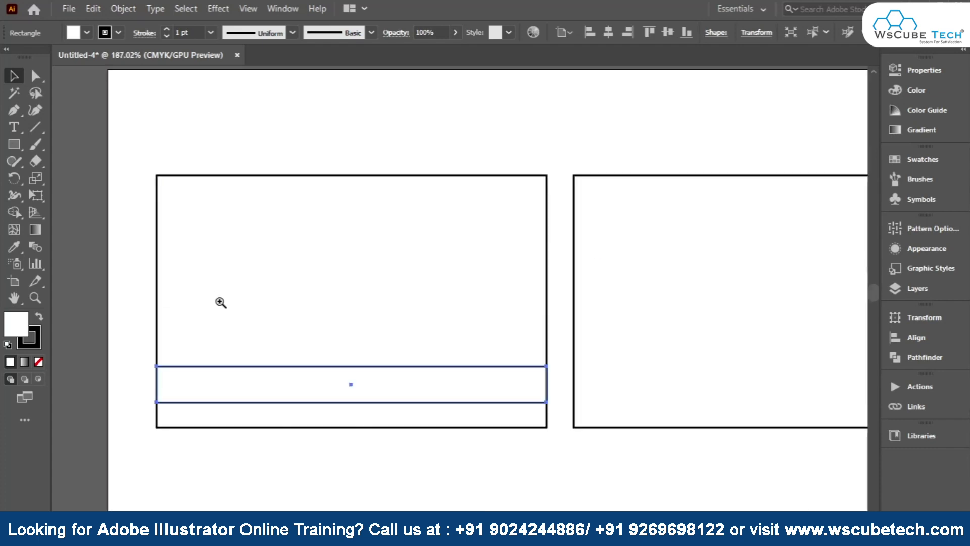
{"action": "left_click", "coordinate": [384, 305]}
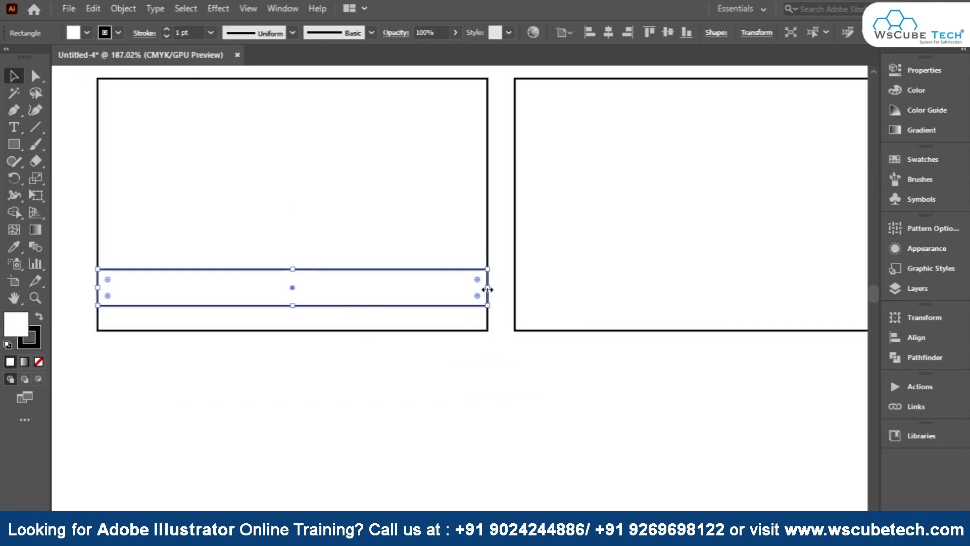
{"action": "left_click_drag", "start_coordinate": [478, 295], "coordinate": [236, 305]}
{"action": "left_click", "coordinate": [271, 275], "text": "shift"}
{"action": "left_click_drag", "start_coordinate": [98, 289], "coordinate": [238, 292]}
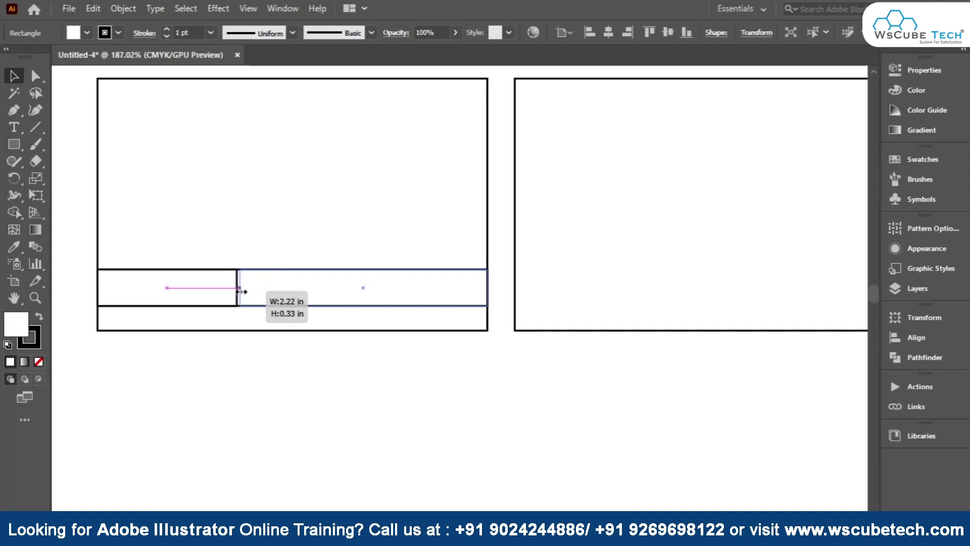
{"action": "left_click_drag", "start_coordinate": [72, 232], "coordinate": [232, 372]}
{"action": "key", "text": "a"}
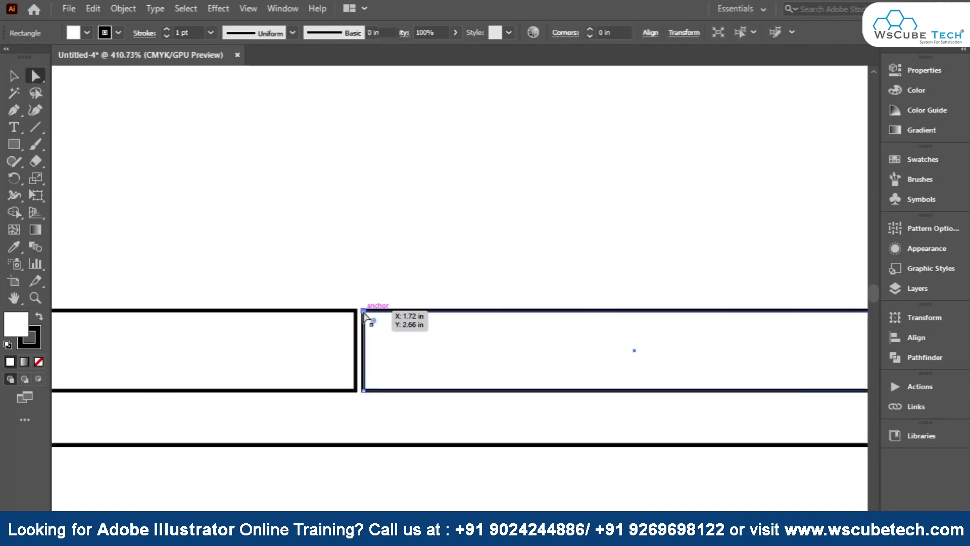
- Drag the facing top corners of both bar pieces into matching diagonals, leaving a thin gap
{"action": "left_click", "coordinate": [363, 312]}
{"action": "left_click_drag", "start_coordinate": [364, 311], "coordinate": [432, 310]}
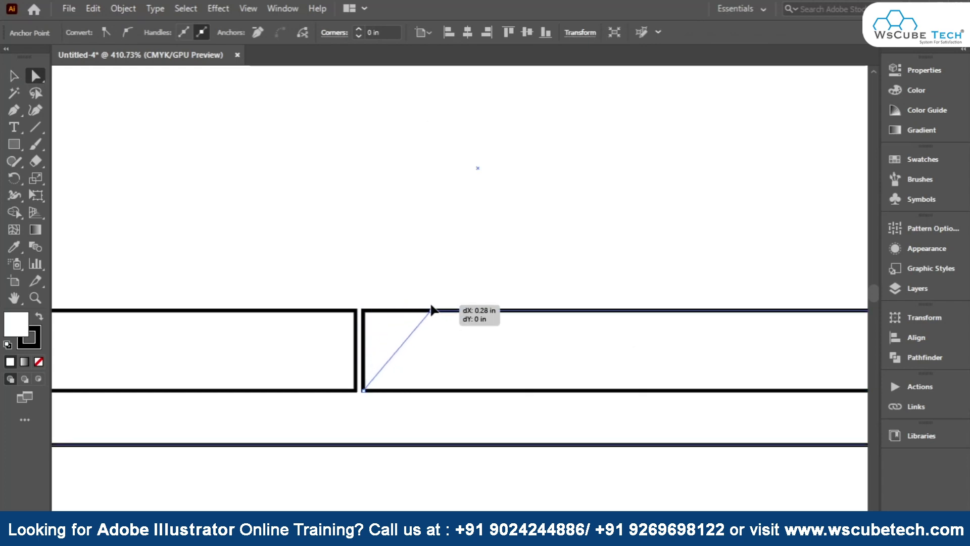
{"action": "left_click", "coordinate": [336, 320]}
{"action": "left_click_drag", "start_coordinate": [356, 312], "coordinate": [423, 312]}
{"action": "left_click", "coordinate": [362, 390]}
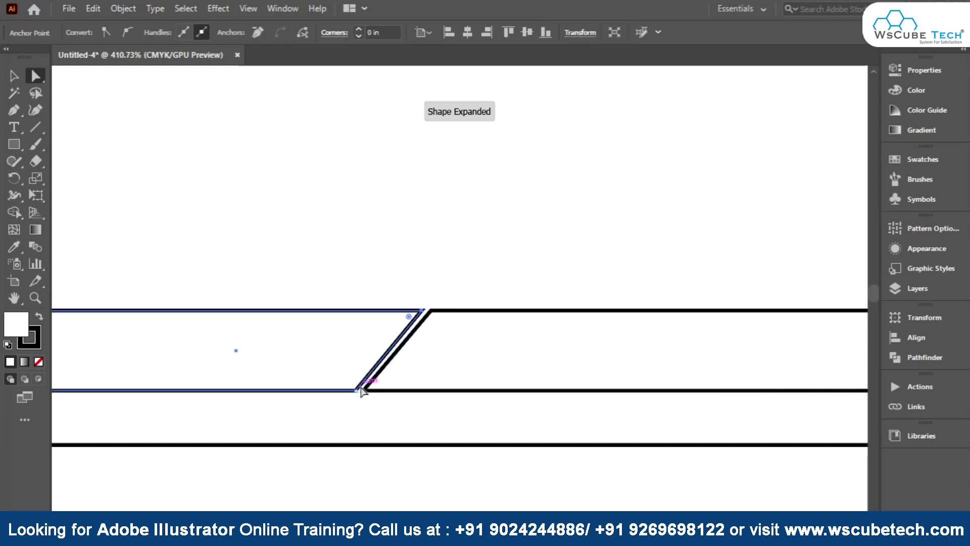
{"action": "left_click", "coordinate": [356, 390]}
{"action": "left_click_drag", "start_coordinate": [356, 391], "coordinate": [349, 392]}
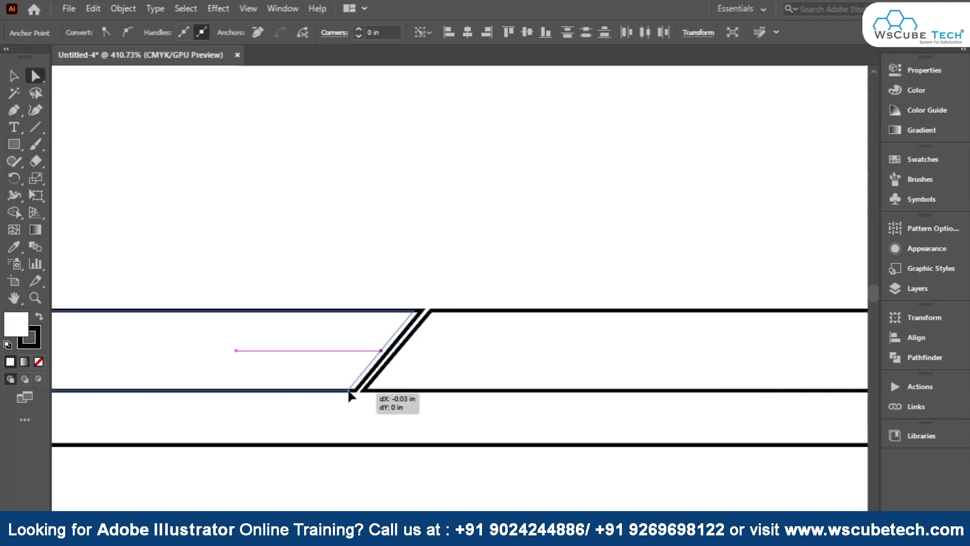
{"action": "left_click", "coordinate": [14, 76]}
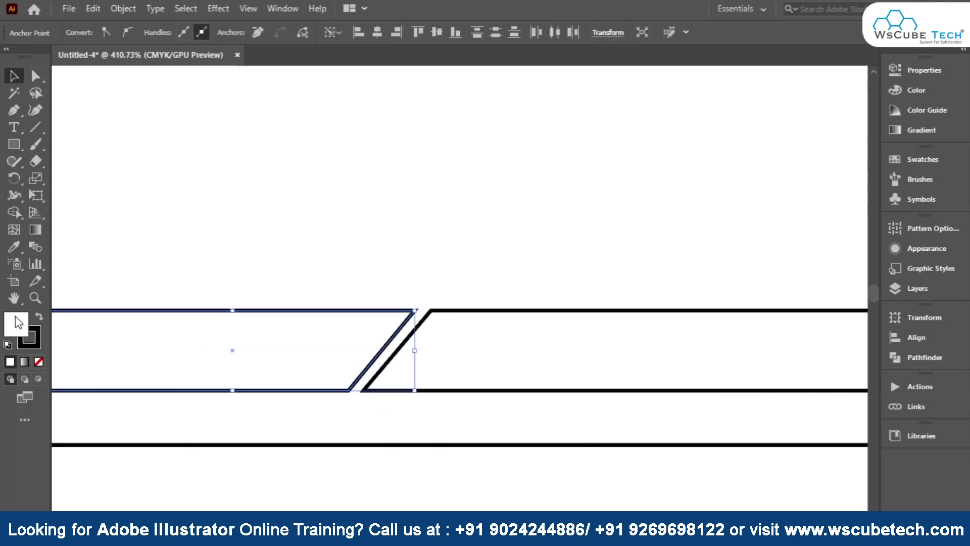
- Give the left bar piece a dark red fill with no outline
{"action": "left_click", "coordinate": [39, 362]}
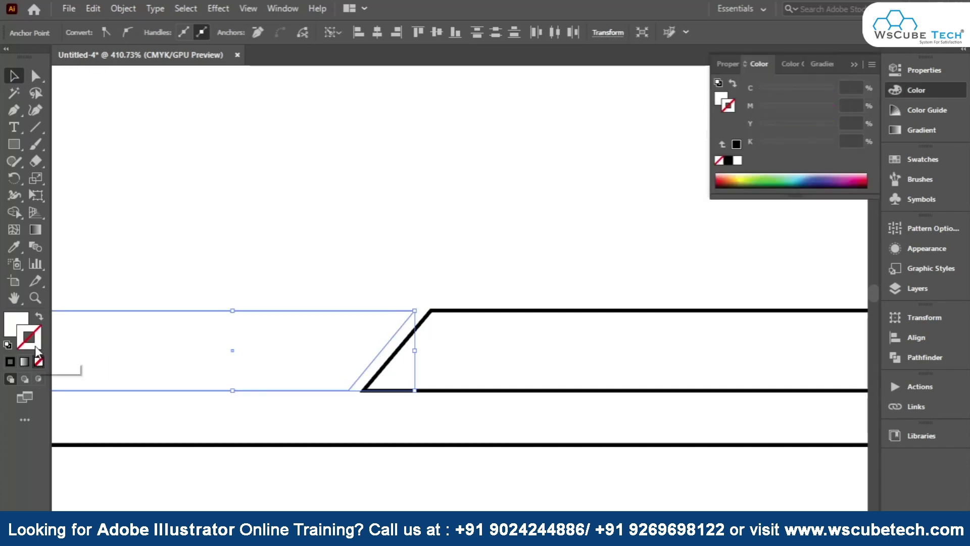
{"action": "left_click", "coordinate": [737, 179]}
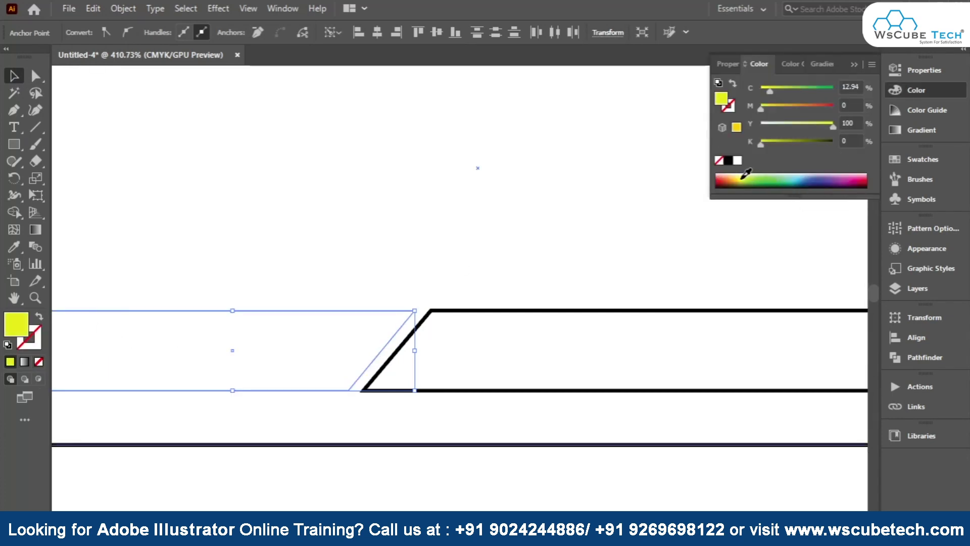
{"action": "left_click_drag", "start_coordinate": [741, 175], "coordinate": [738, 183]}
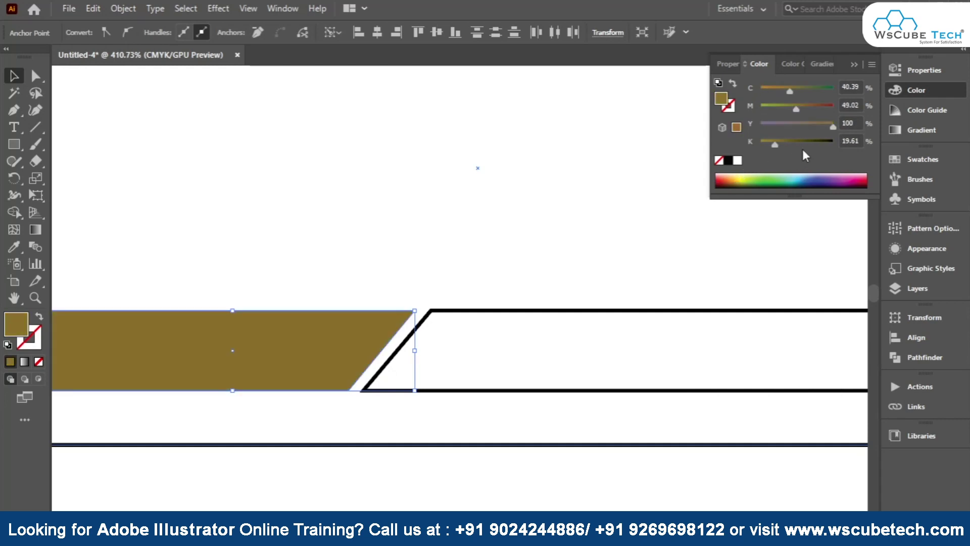
{"action": "left_click_drag", "start_coordinate": [775, 145], "coordinate": [786, 145]}
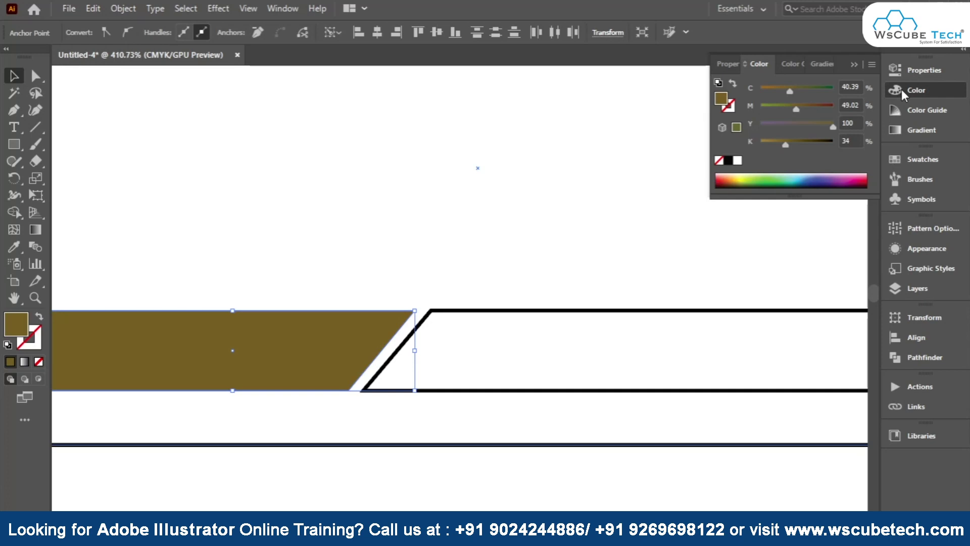
{"action": "left_click_drag", "start_coordinate": [799, 105], "coordinate": [838, 103]}
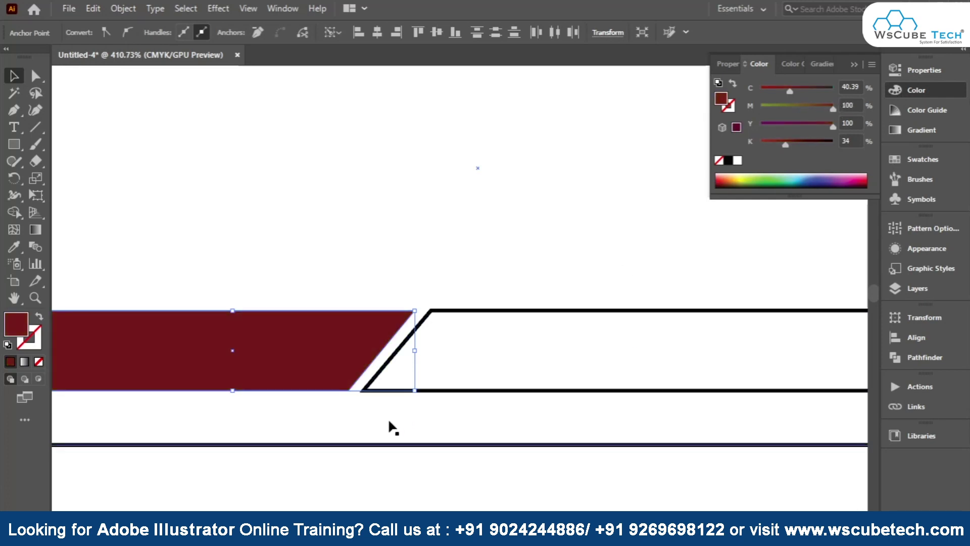
- Fill the right parallelogram strip orange and remove its outline
{"action": "left_click", "coordinate": [452, 391]}
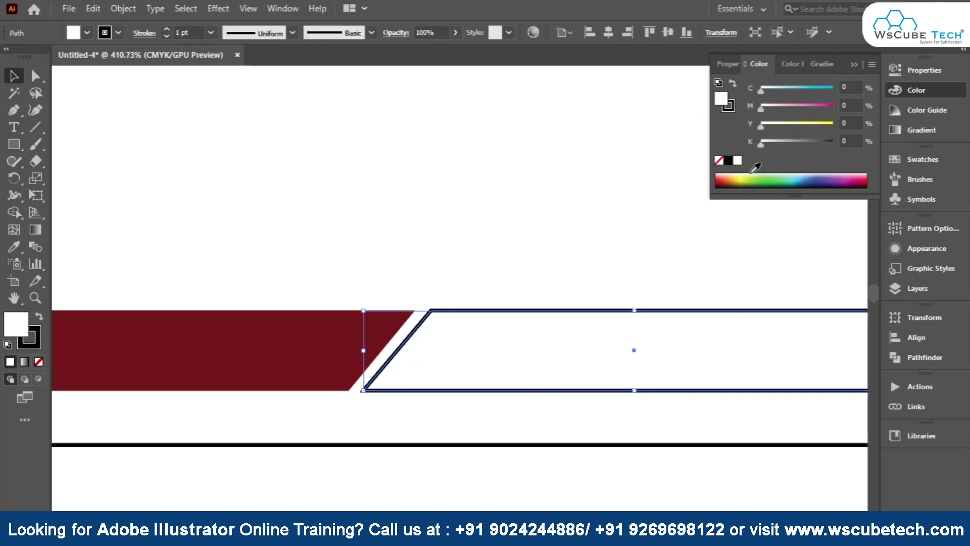
{"action": "left_click", "coordinate": [728, 160]}
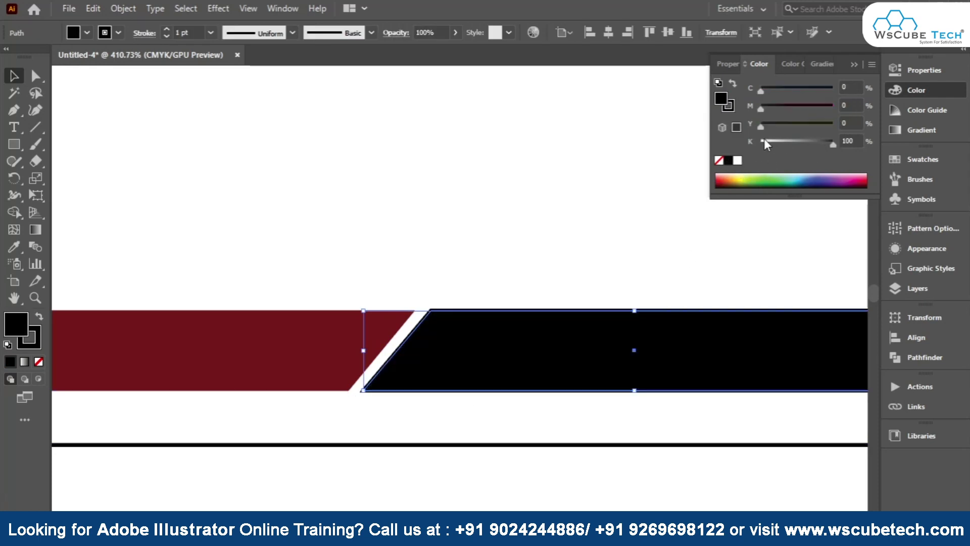
{"action": "left_click", "coordinate": [736, 176]}
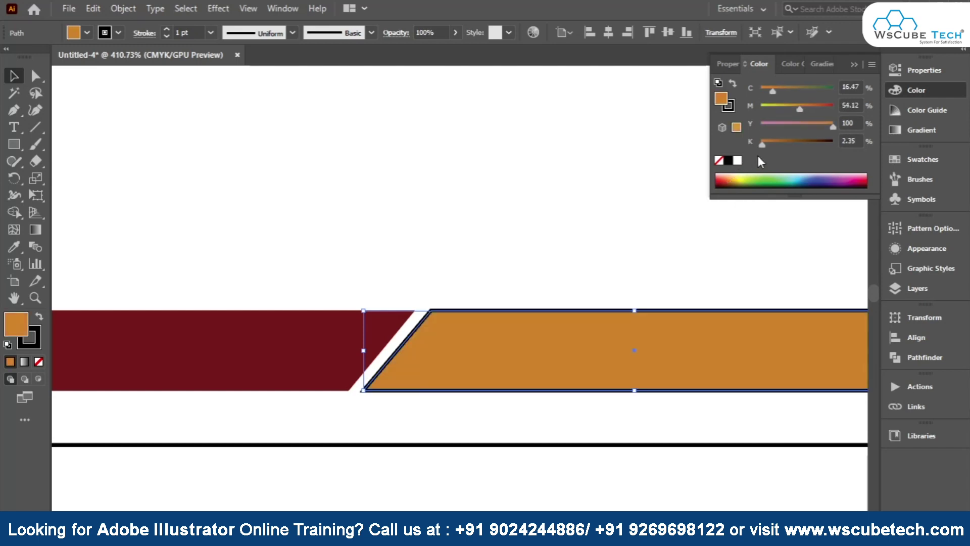
{"action": "left_click", "coordinate": [38, 360]}
{"action": "left_click", "coordinate": [277, 464]}
- Frame both cards and remove the back card's outline
{"action": "key", "text": "ctrl+minus"}
{"action": "key", "text": "ctrl+minus"}
{"action": "key", "text": "ctrl+minus"}
{"action": "left_click_drag", "start_coordinate": [399, 381], "coordinate": [617, 309]}
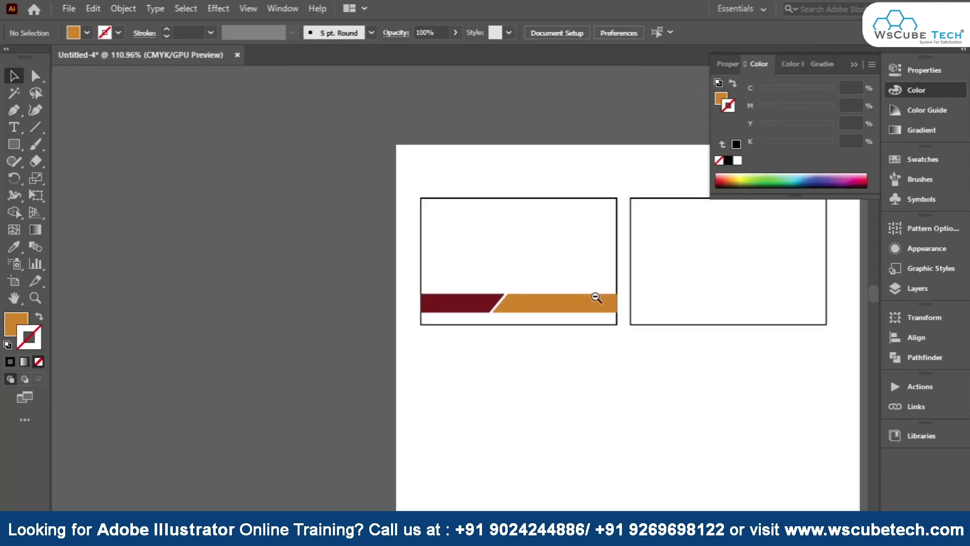
{"action": "mouse_move", "coordinate": [608, 422]}
{"action": "left_mouse_down"}
{"action": "mouse_move", "coordinate": [461, 392]}
{"action": "mouse_move", "coordinate": [490, 462]}
{"action": "left_mouse_up"}
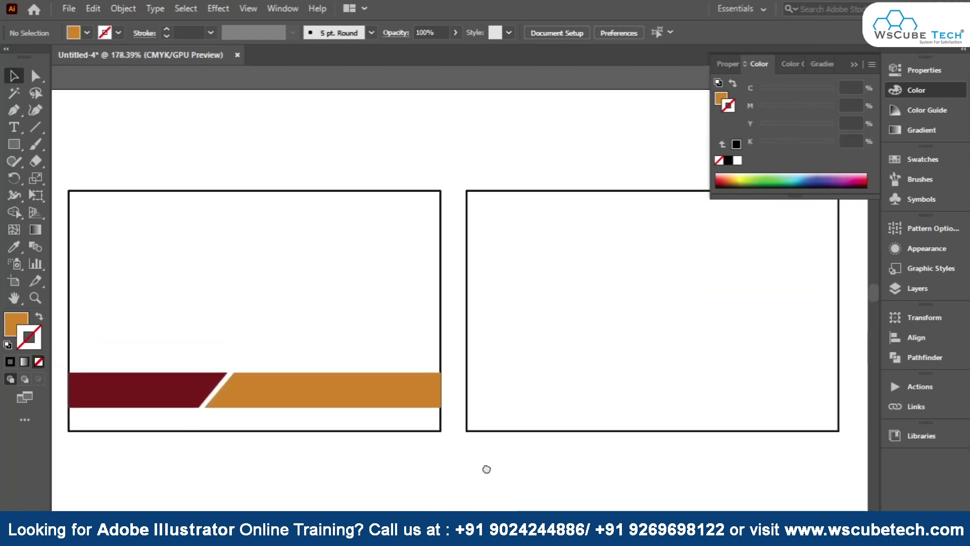
{"action": "mouse_move", "coordinate": [568, 221]}
{"action": "left_mouse_down"}
{"action": "mouse_move", "coordinate": [559, 219]}
{"action": "mouse_move", "coordinate": [572, 204]}
{"action": "left_mouse_up"}
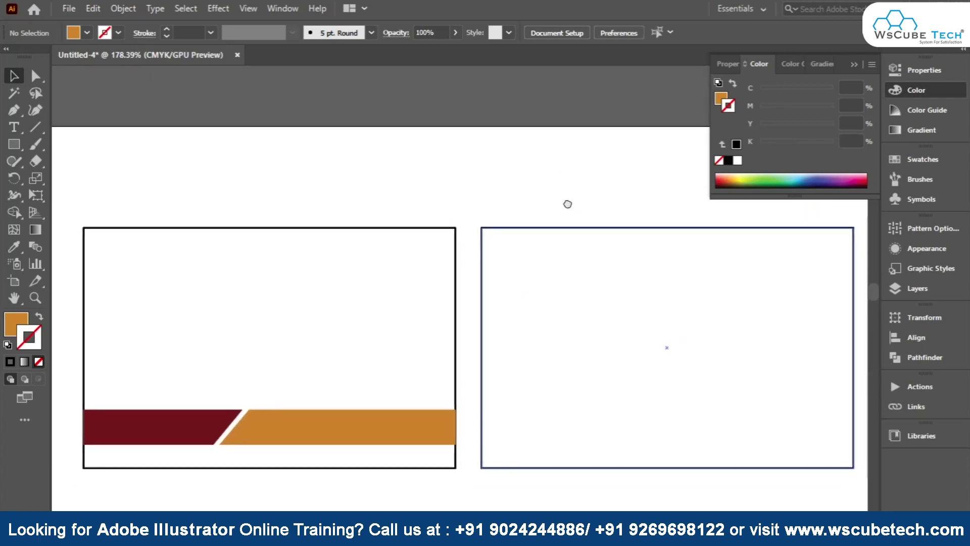
{"action": "left_click", "coordinate": [519, 233]}
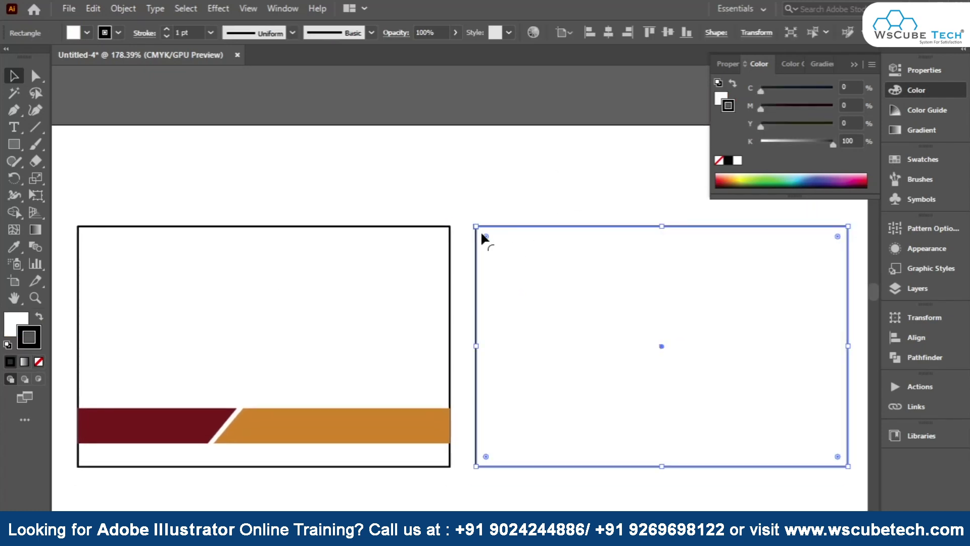
{"action": "left_click", "coordinate": [39, 362]}
- Eyedrop the front strip's orange into the back card's fill
{"action": "left_click", "coordinate": [17, 323]}
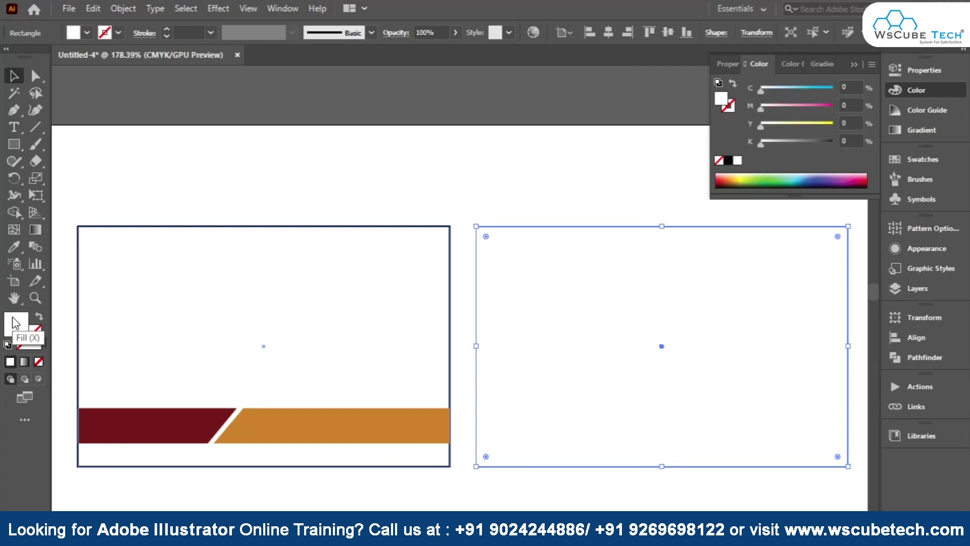
{"action": "left_click", "coordinate": [13, 247]}
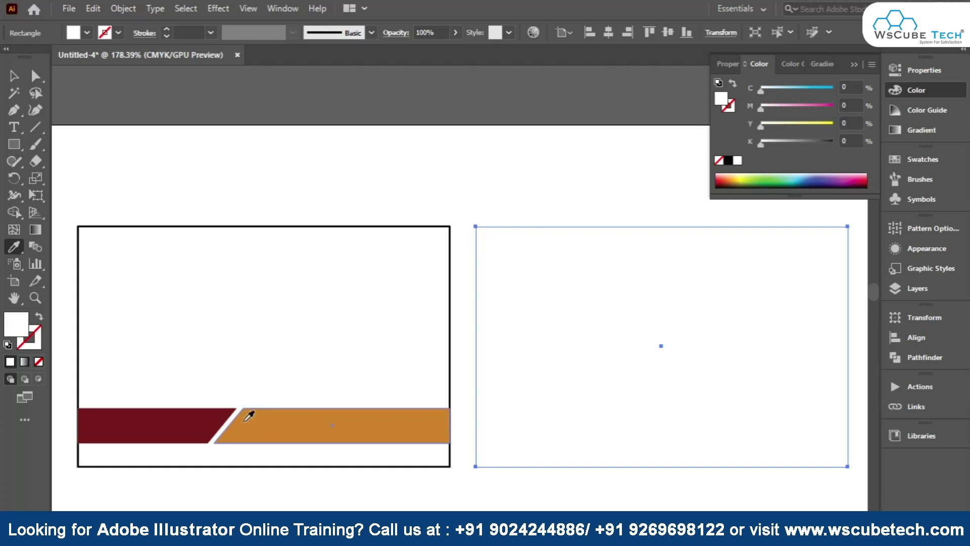
{"action": "left_click", "coordinate": [195, 418]}
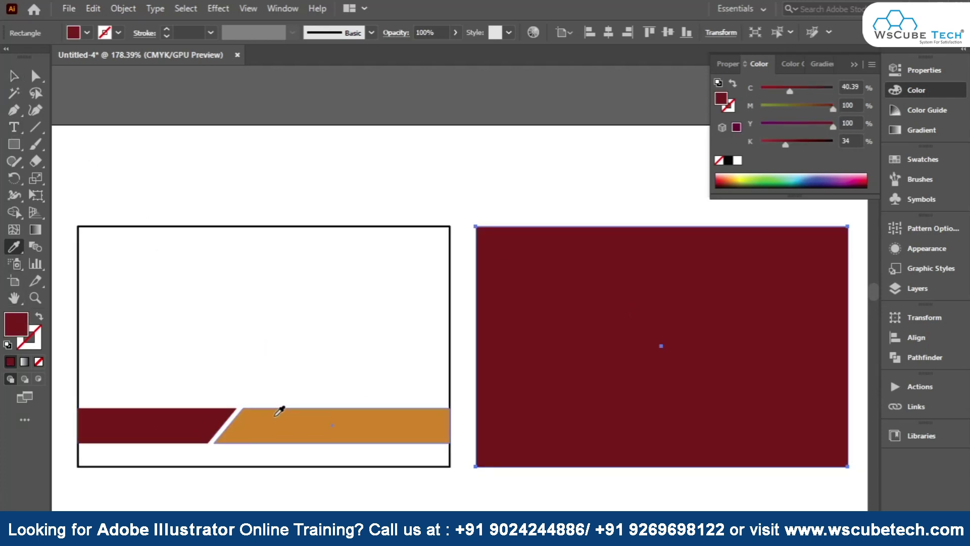
{"action": "left_click", "coordinate": [283, 413]}
{"action": "left_click", "coordinate": [13, 76]}
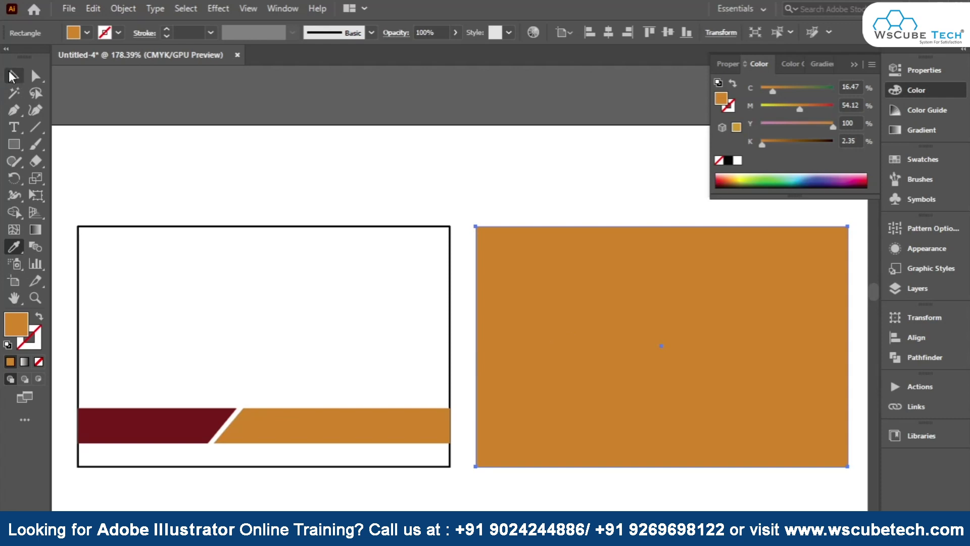
{"action": "left_click", "coordinate": [285, 130]}
{"action": "key", "text": "t"}
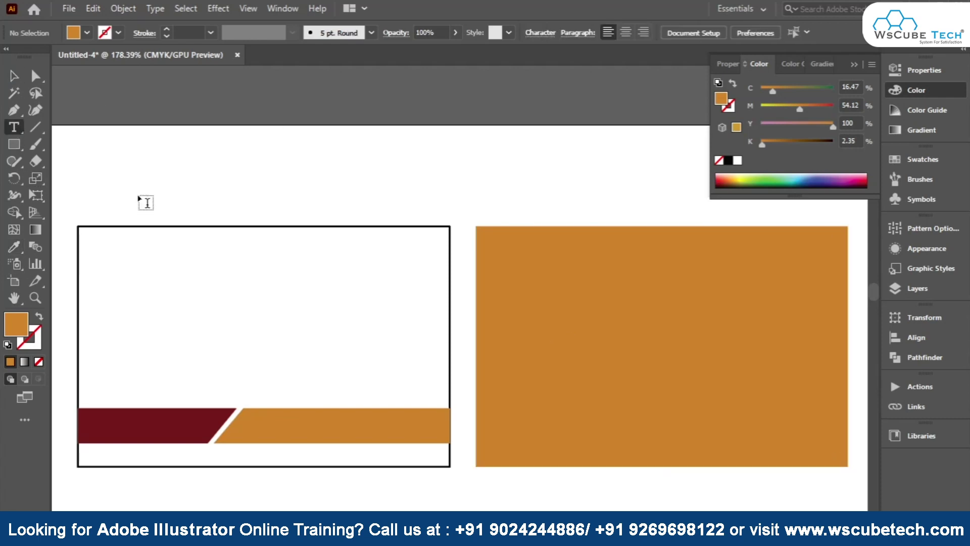
- Type 'Dream Scape' on the orange card in Copperplate Gothic Bold, enlarged and lowered
{"action": "left_click", "coordinate": [669, 306]}
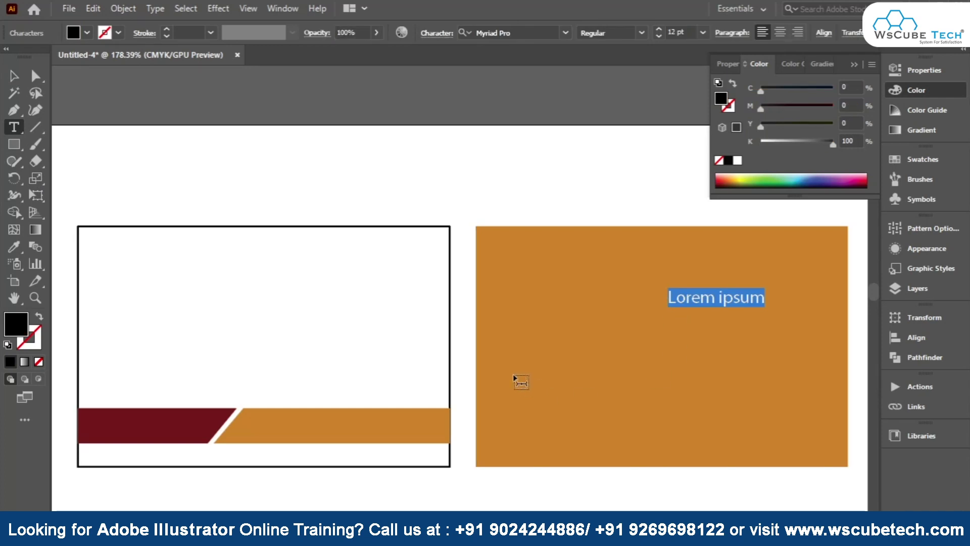
{"action": "type", "text": "Dea"}
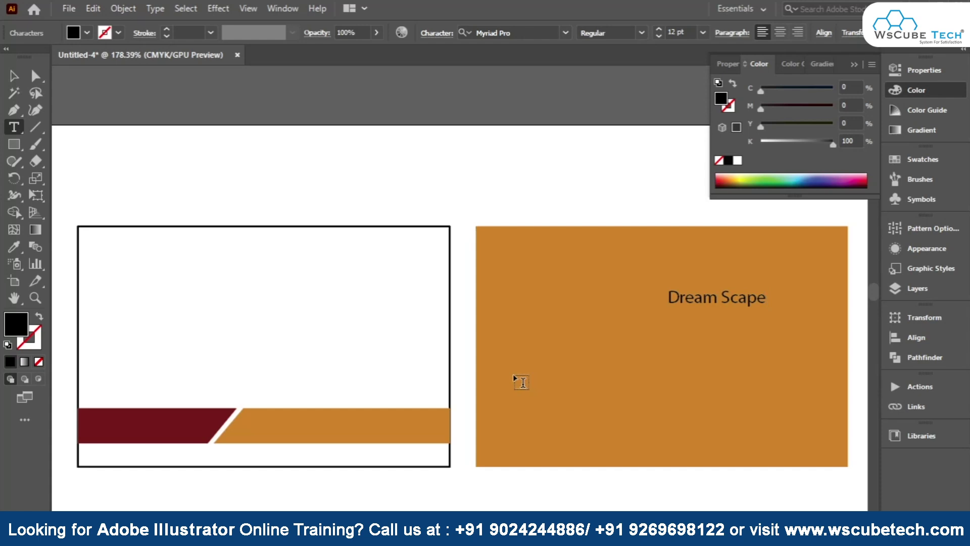
{"action": "left_click", "coordinate": [14, 76]}
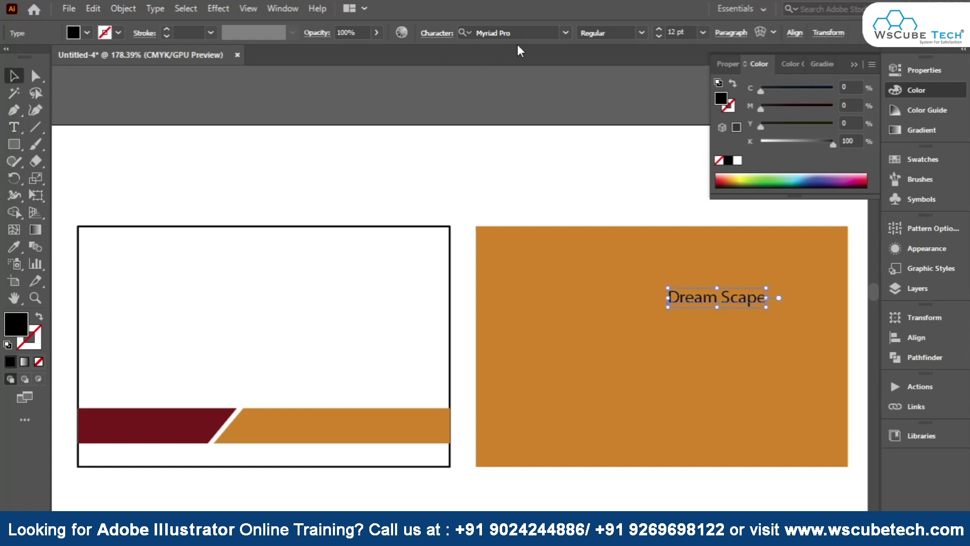
{"action": "left_click", "coordinate": [565, 33]}
{"action": "left_click", "coordinate": [581, 149]}
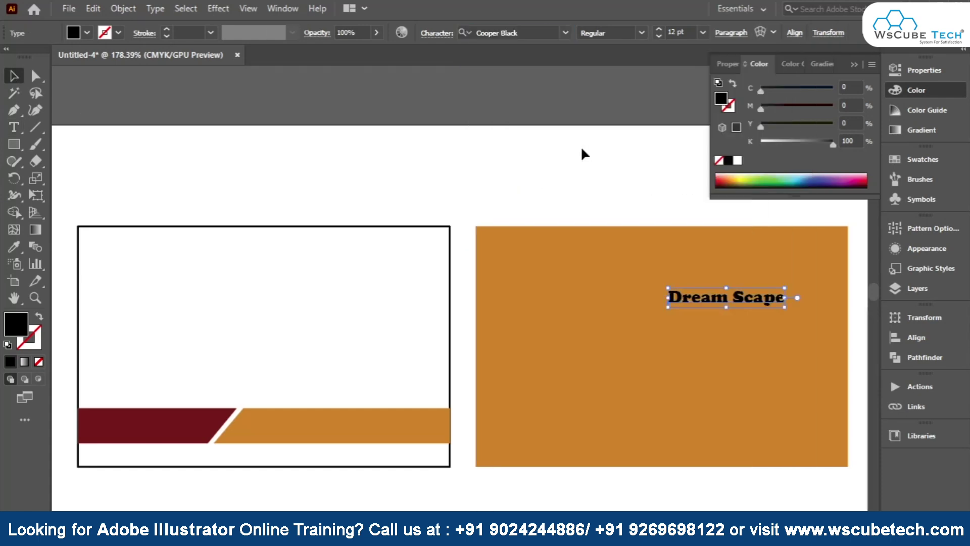
{"action": "left_click", "coordinate": [565, 33]}
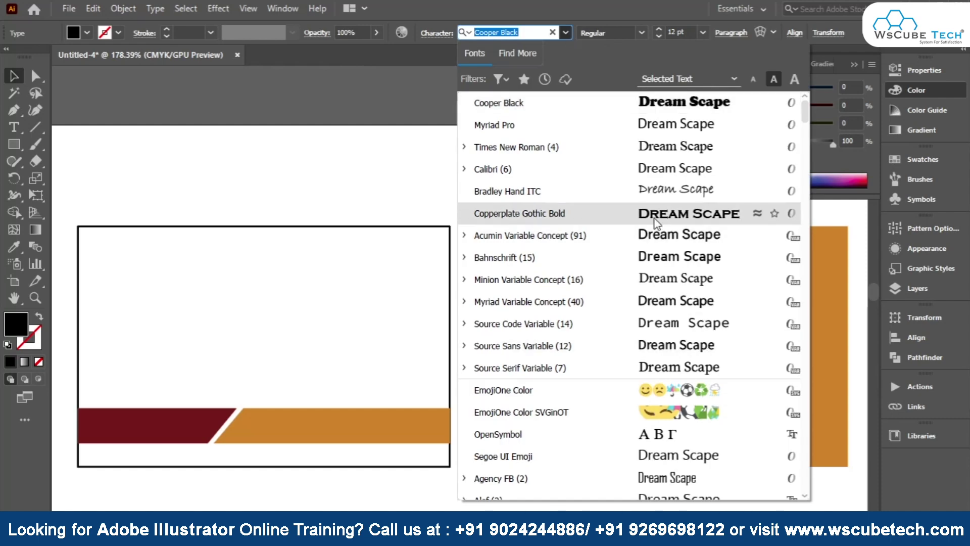
{"action": "left_click", "coordinate": [672, 153]}
{"action": "mouse_move", "coordinate": [668, 306]}
{"action": "left_mouse_down"}
{"action": "mouse_move", "coordinate": [632, 314]}
{"action": "mouse_move", "coordinate": [694, 344]}
{"action": "left_mouse_up"}
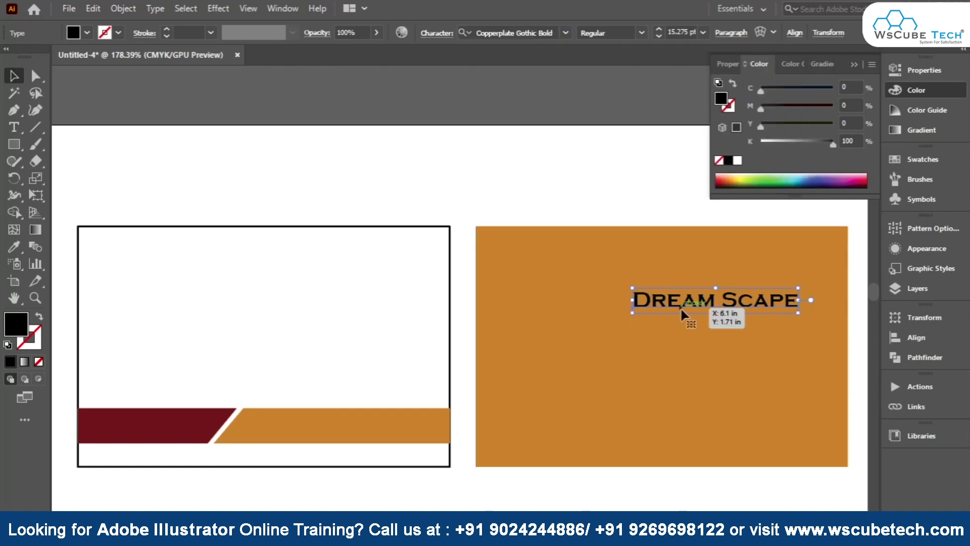
{"action": "left_click_drag", "start_coordinate": [692, 341], "coordinate": [692, 349]}
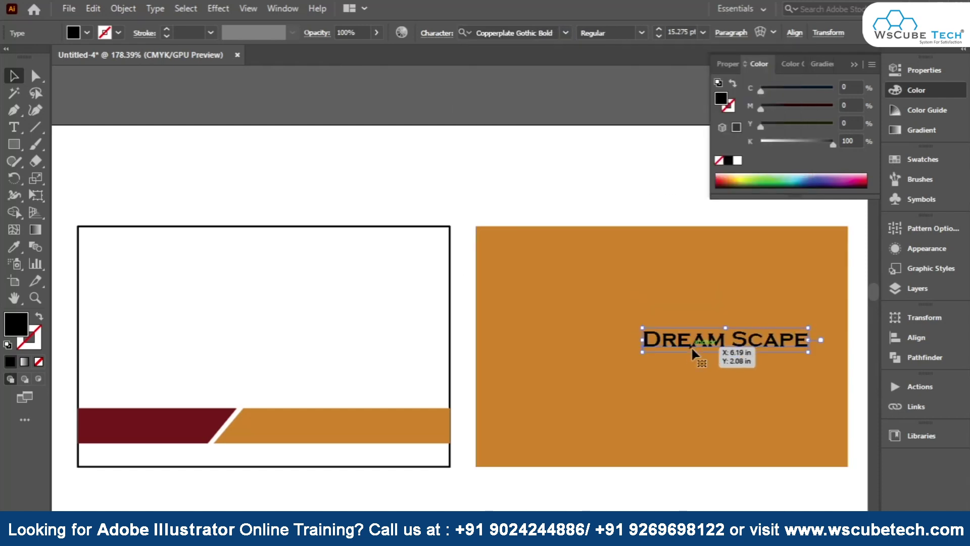
- Colour the title maroon from the red strip, then nudge and enlarge it slightly
{"action": "left_click", "coordinate": [821, 178]}
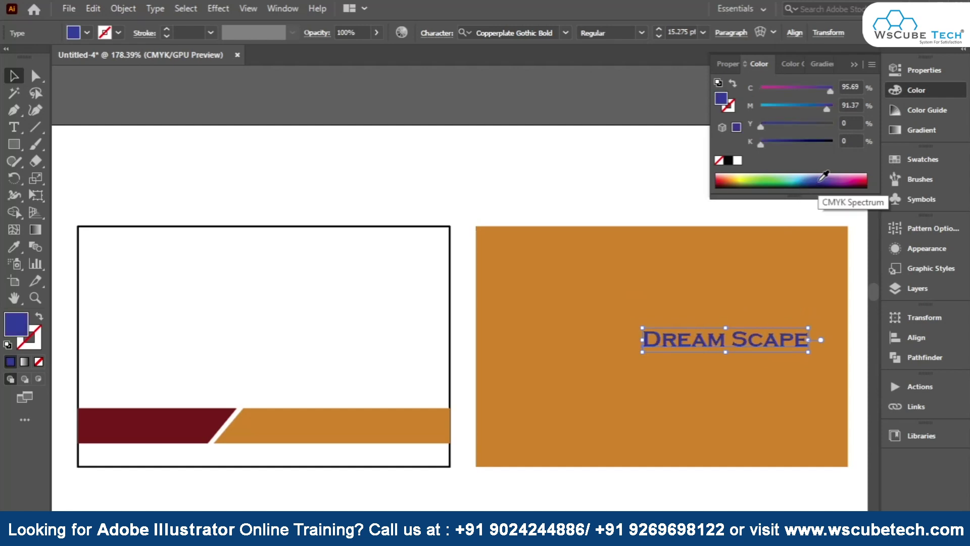
{"action": "left_click", "coordinate": [823, 174]}
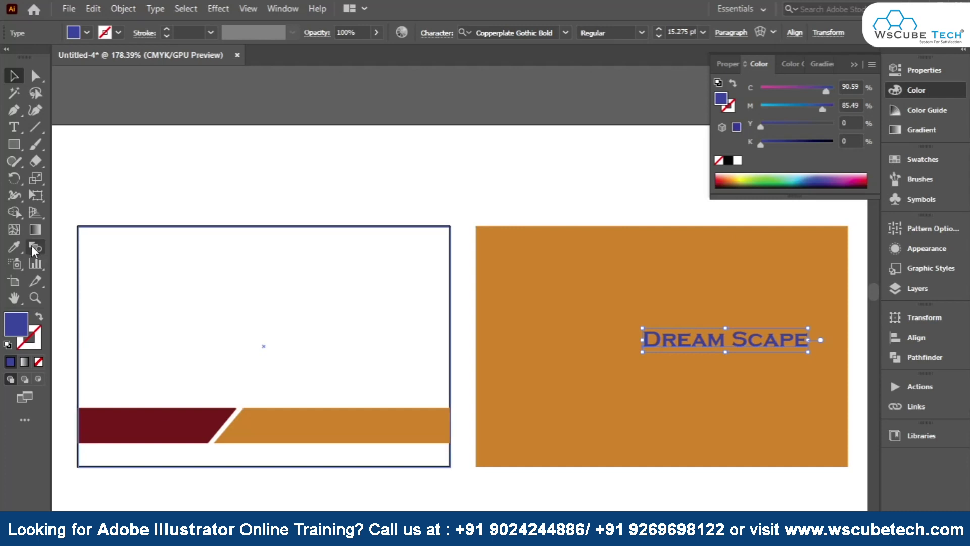
{"action": "left_click", "coordinate": [15, 247]}
{"action": "left_click", "coordinate": [190, 427]}
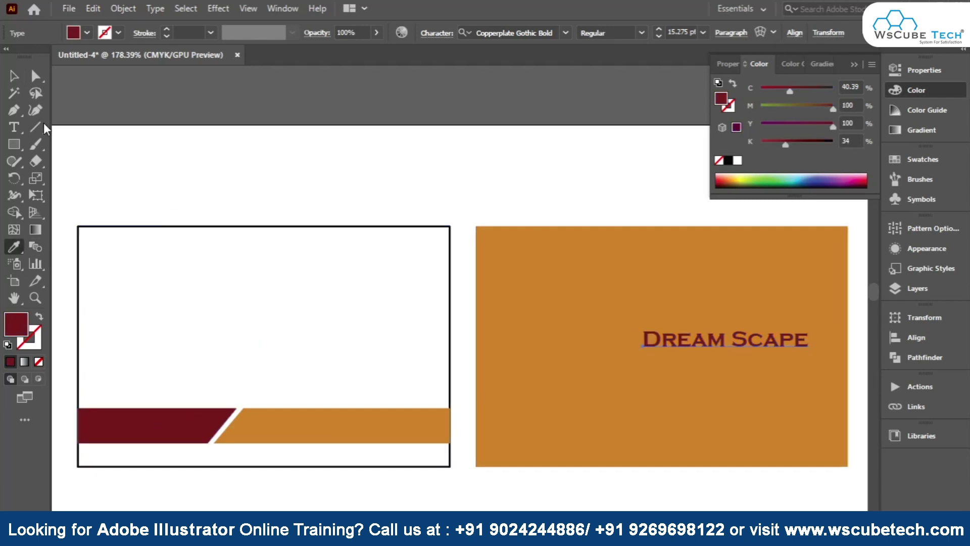
{"action": "left_click", "coordinate": [14, 76]}
{"action": "left_click_drag", "start_coordinate": [791, 346], "coordinate": [800, 346]}
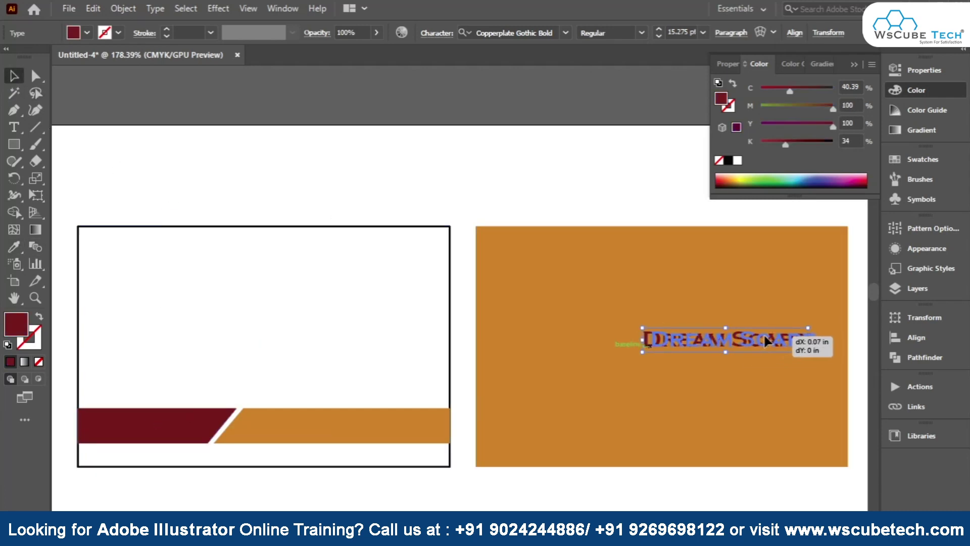
{"action": "left_click_drag", "start_coordinate": [651, 353], "coordinate": [635, 354]}
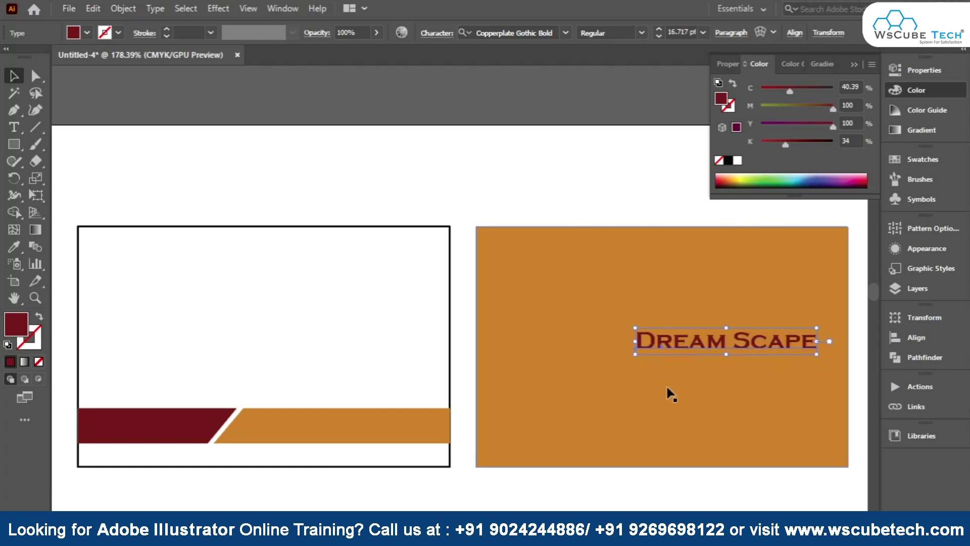
{"action": "left_click", "coordinate": [14, 144]}
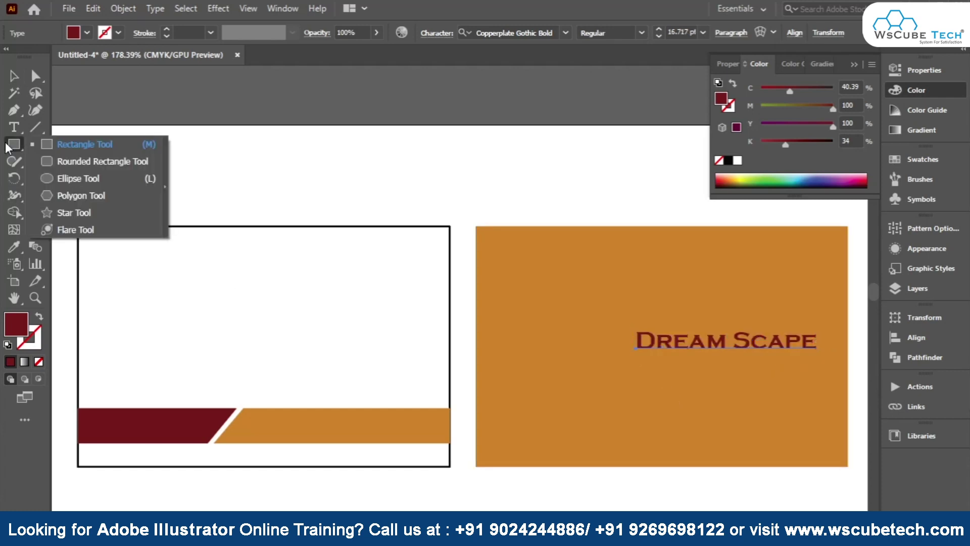
- Draw a small hexagon positioned just above the Dream Scape title
{"action": "left_click", "coordinate": [56, 195]}
{"action": "left_click_drag", "start_coordinate": [686, 258], "coordinate": [719, 307]}
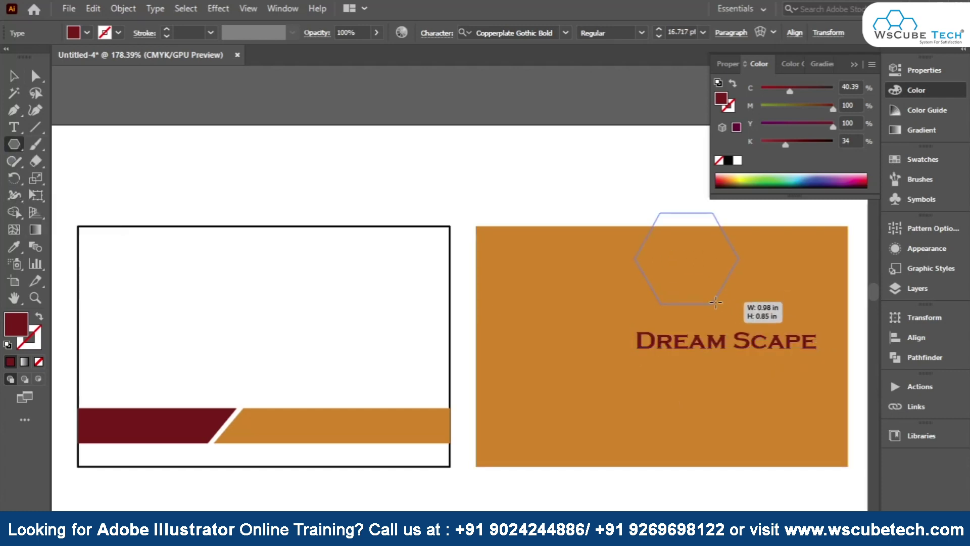
{"action": "left_click", "coordinate": [14, 76]}
{"action": "mouse_move", "coordinate": [659, 251]}
{"action": "left_mouse_down"}
{"action": "mouse_move", "coordinate": [689, 277]}
{"action": "mouse_move", "coordinate": [699, 270]}
{"action": "left_mouse_up"}
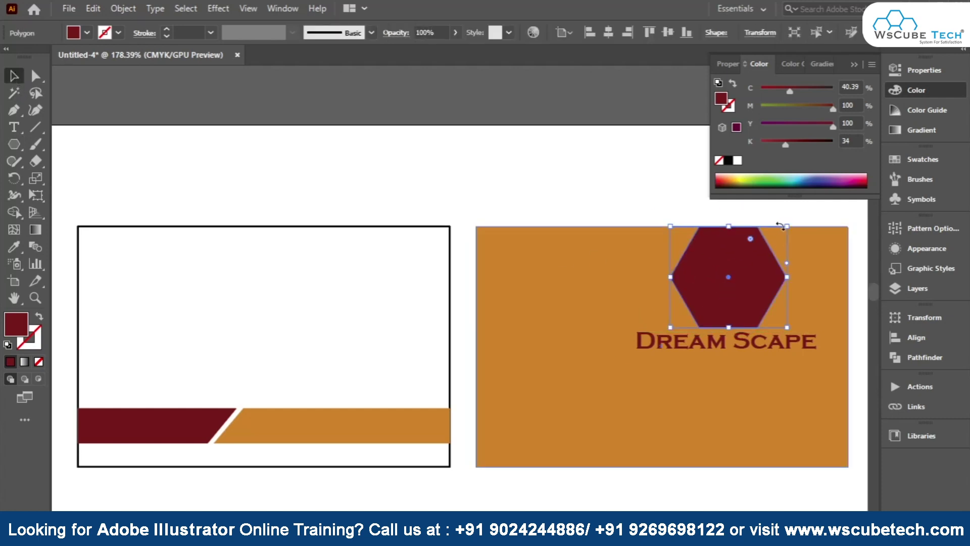
{"action": "left_click_drag", "start_coordinate": [787, 226], "coordinate": [769, 234]}
{"action": "left_click_drag", "start_coordinate": [744, 280], "coordinate": [744, 289]}
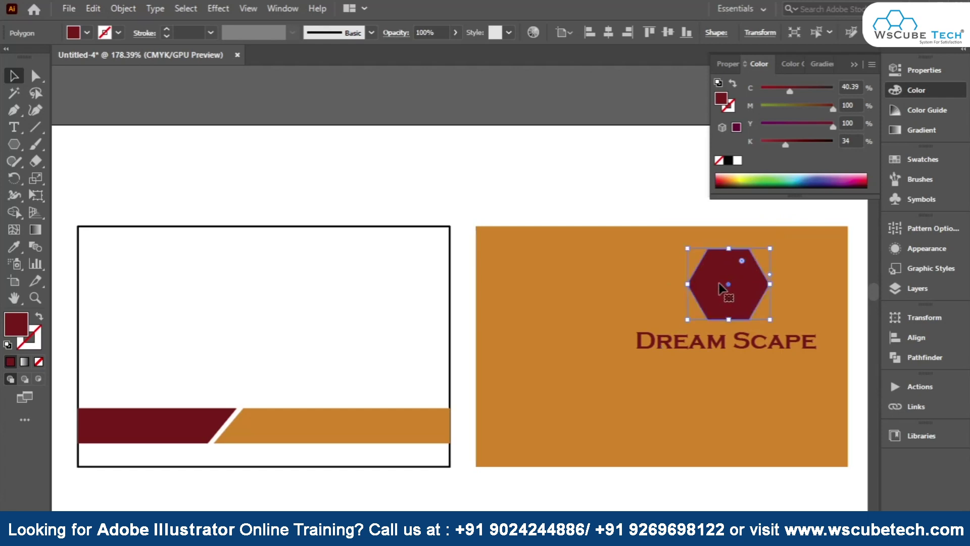
- Add a smaller white hexagon inside it, leaving a maroon border
{"action": "key", "text": "a"}
{"action": "key", "text": "alt"}
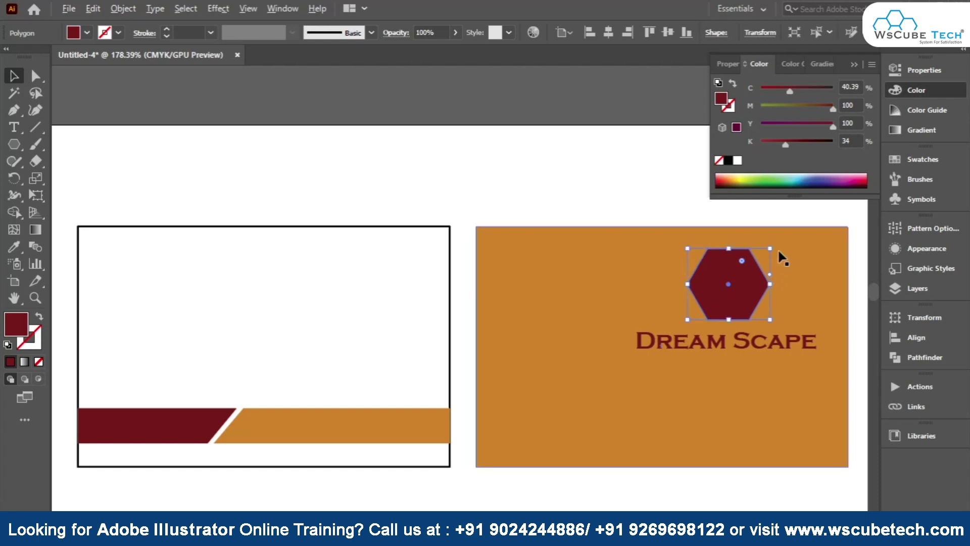
{"action": "left_click_drag", "start_coordinate": [772, 248], "coordinate": [764, 253]}
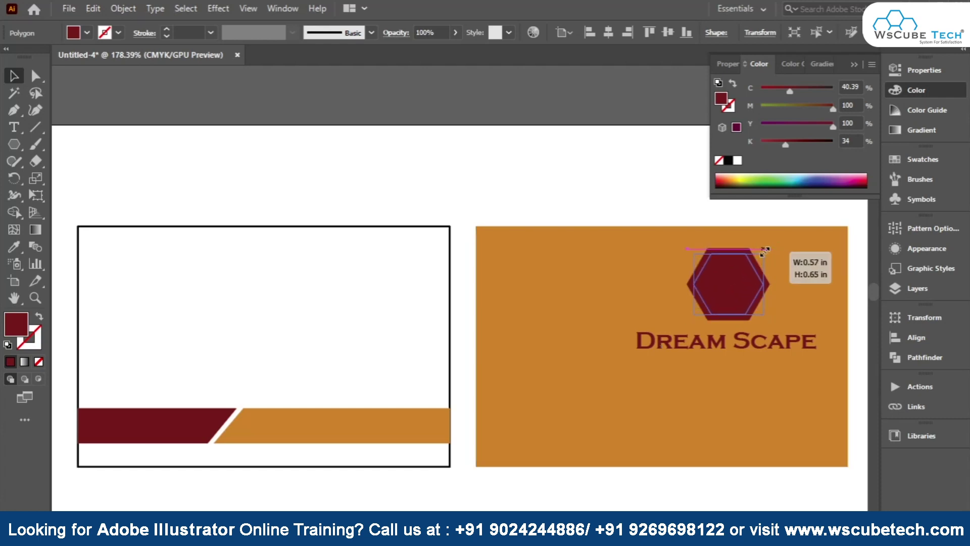
{"action": "left_click", "coordinate": [738, 161]}
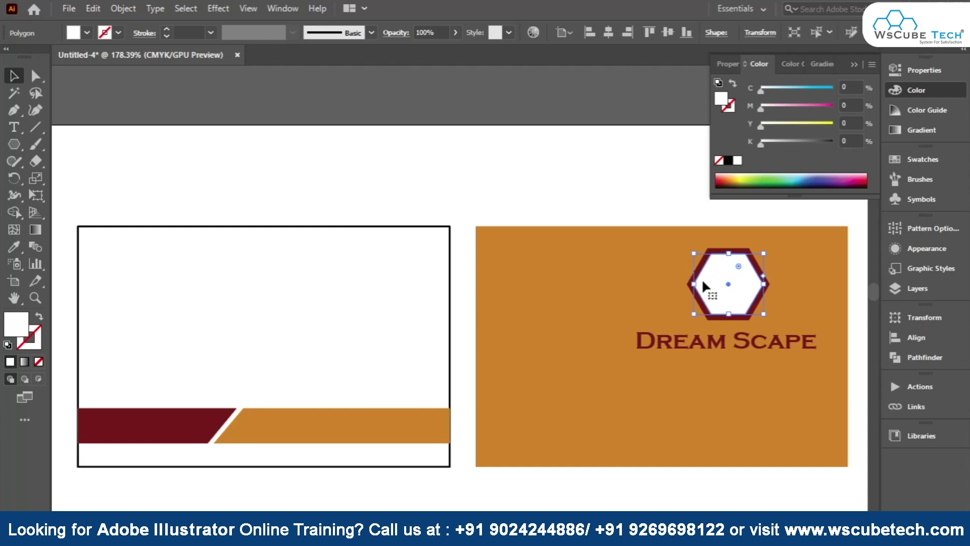
{"action": "left_click", "coordinate": [698, 204]}
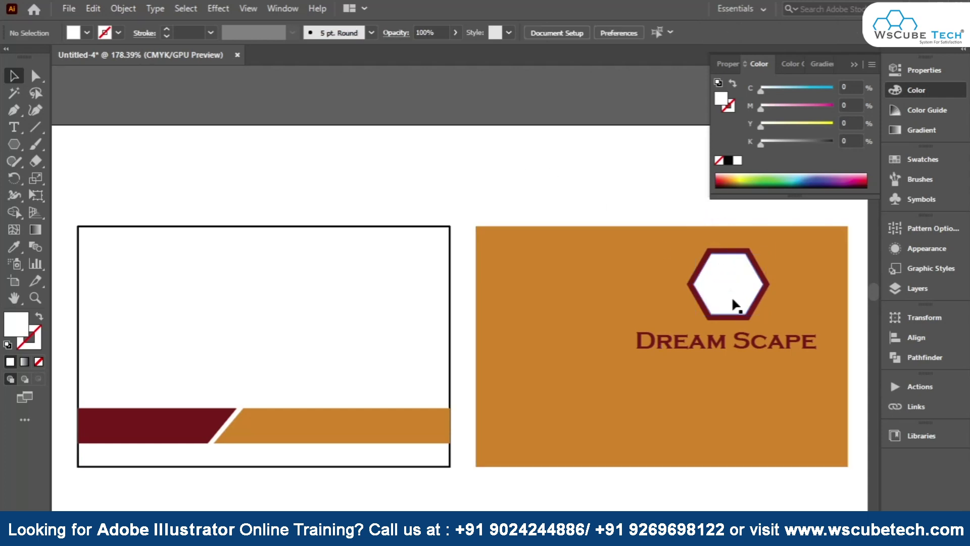
- Type 'DS', enlarge it into the white hexagon, and colour it orange from the front bar
{"action": "left_click", "coordinate": [15, 128]}
{"action": "left_click", "coordinate": [531, 191]}
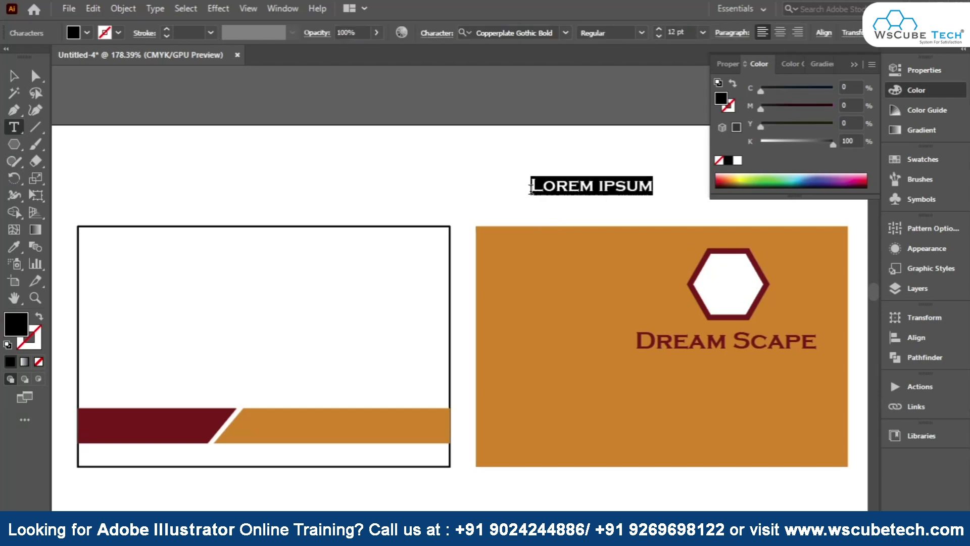
{"action": "type", "text": "DS"}
{"action": "left_click", "coordinate": [14, 75]}
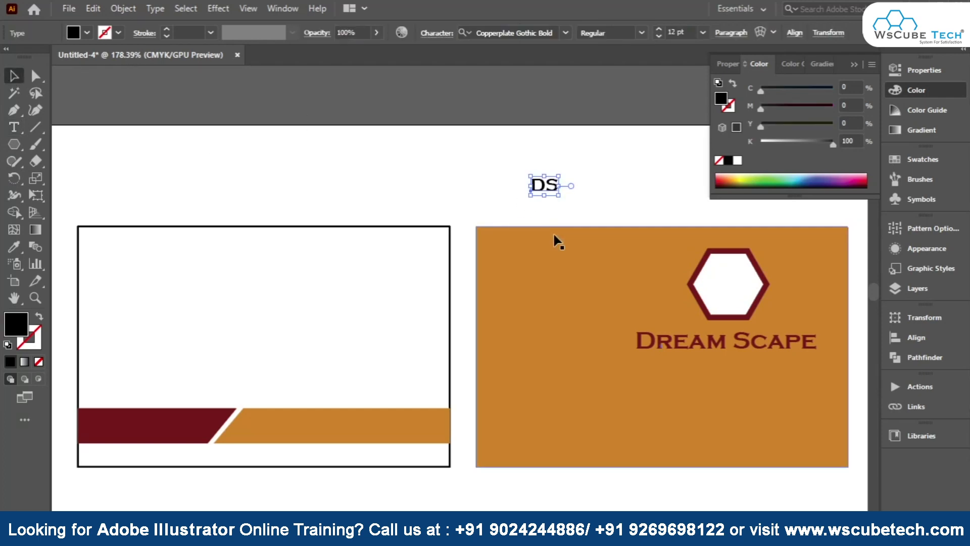
{"action": "left_click_drag", "start_coordinate": [558, 195], "coordinate": [735, 286]}
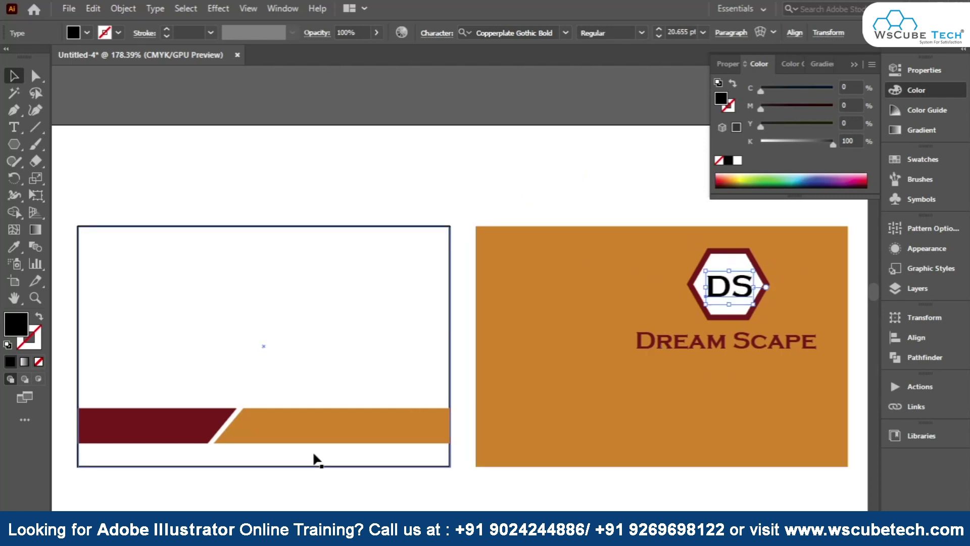
{"action": "left_click", "coordinate": [14, 246]}
{"action": "left_click", "coordinate": [298, 435]}
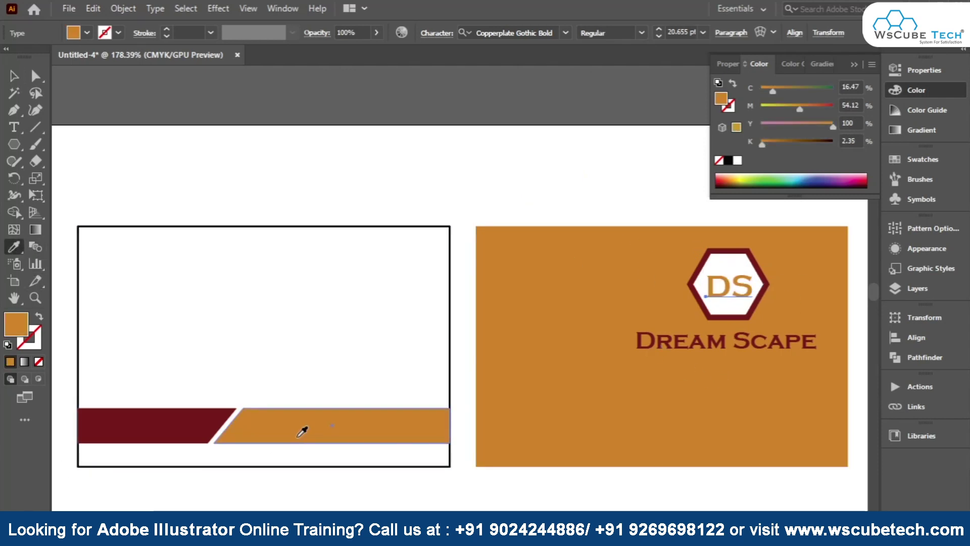
{"action": "left_click", "coordinate": [14, 75]}
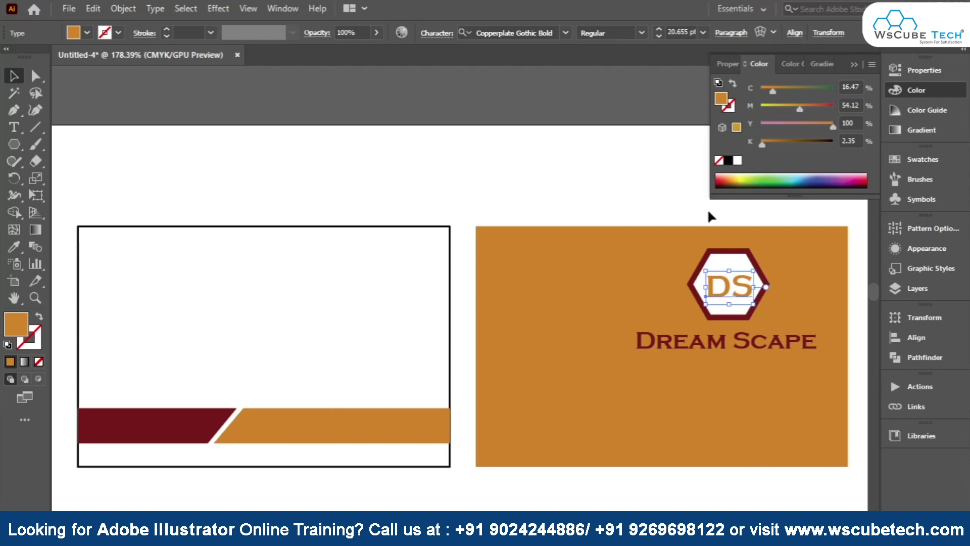
{"action": "mouse_move", "coordinate": [707, 208]}
{"action": "left_mouse_down"}
{"action": "mouse_move", "coordinate": [745, 315]}
{"action": "mouse_move", "coordinate": [514, 271]}
{"action": "mouse_move", "coordinate": [526, 255]}
{"action": "left_mouse_up"}
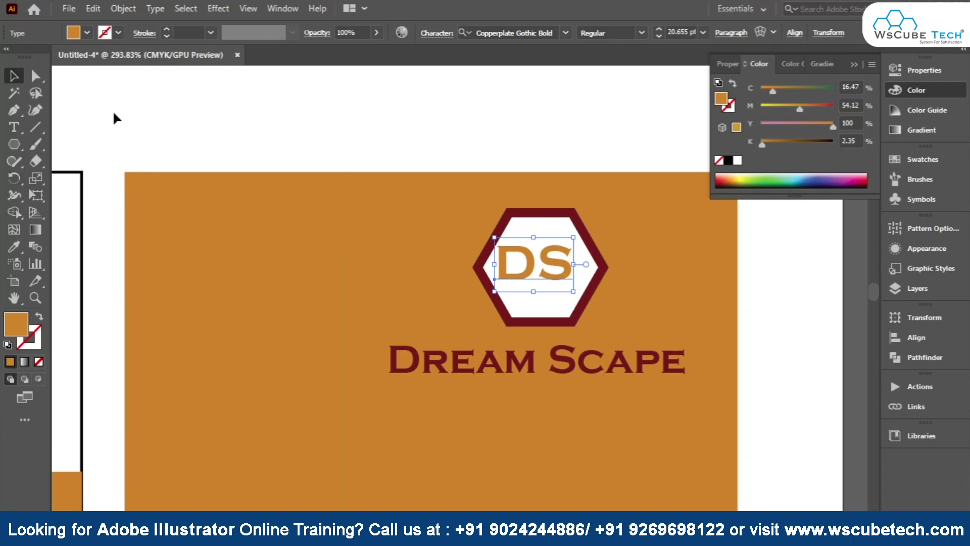
- Enlarge the DS letters slightly and give them a 1 pt stroke
{"action": "left_click_drag", "start_coordinate": [574, 291], "coordinate": [593, 299]}
{"action": "left_click", "coordinate": [145, 33]}
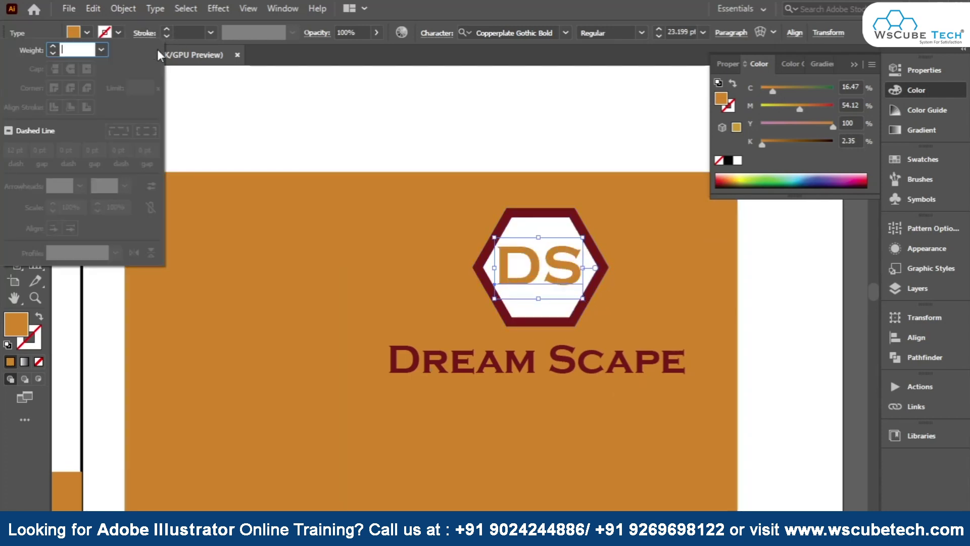
{"action": "type", "text": "1"}
{"action": "key", "text": "Return"}
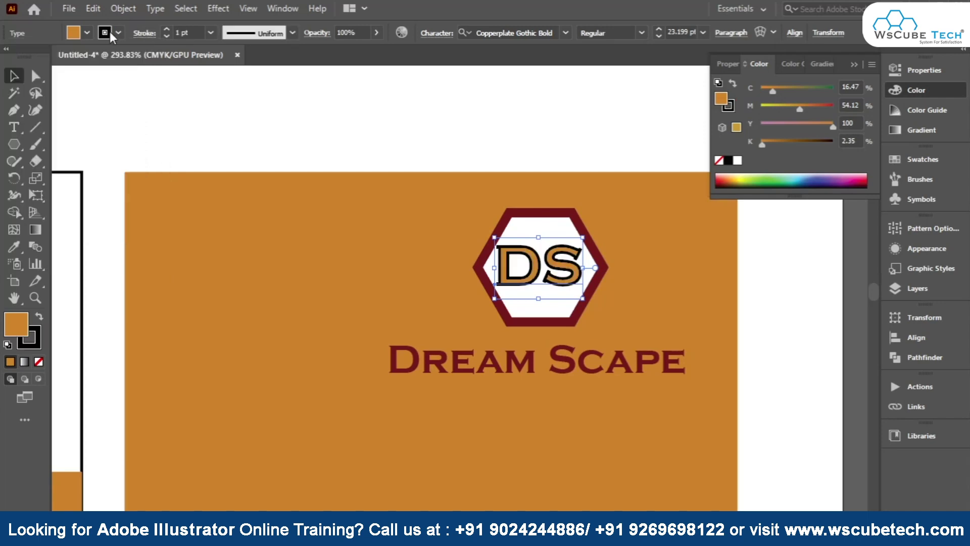
{"action": "left_click", "coordinate": [535, 124]}
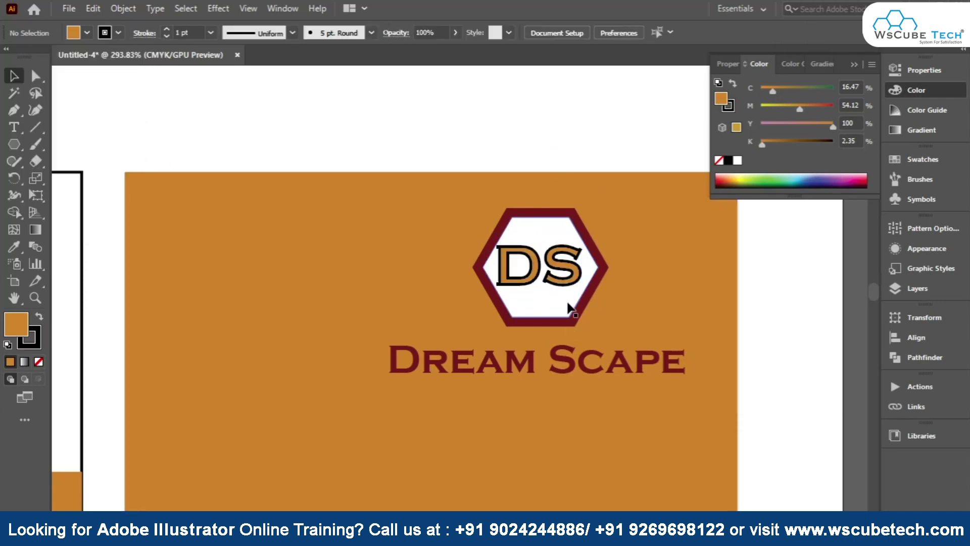
- Try eyedropping the hexagon's maroon styling onto DS, then undo it
{"action": "left_click", "coordinate": [576, 280]}
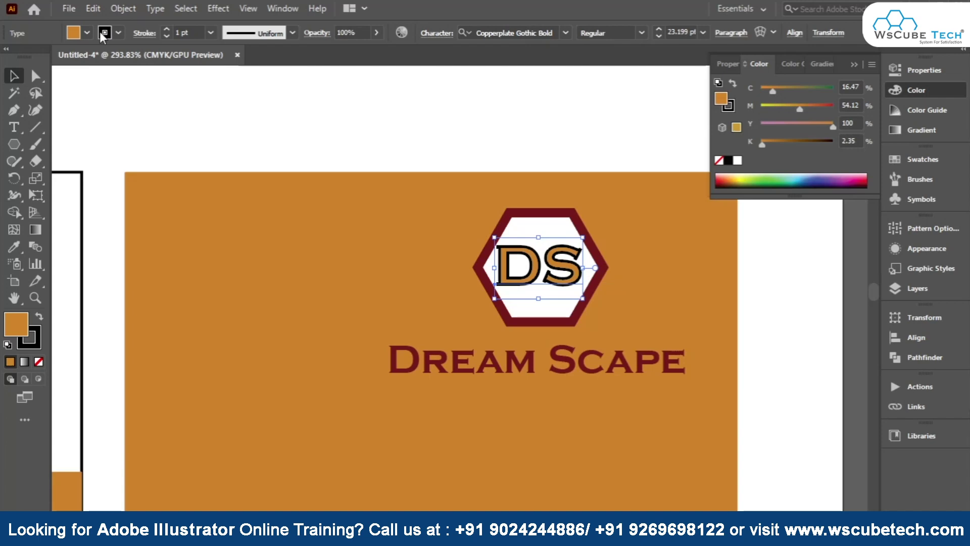
{"action": "left_click", "coordinate": [116, 33]}
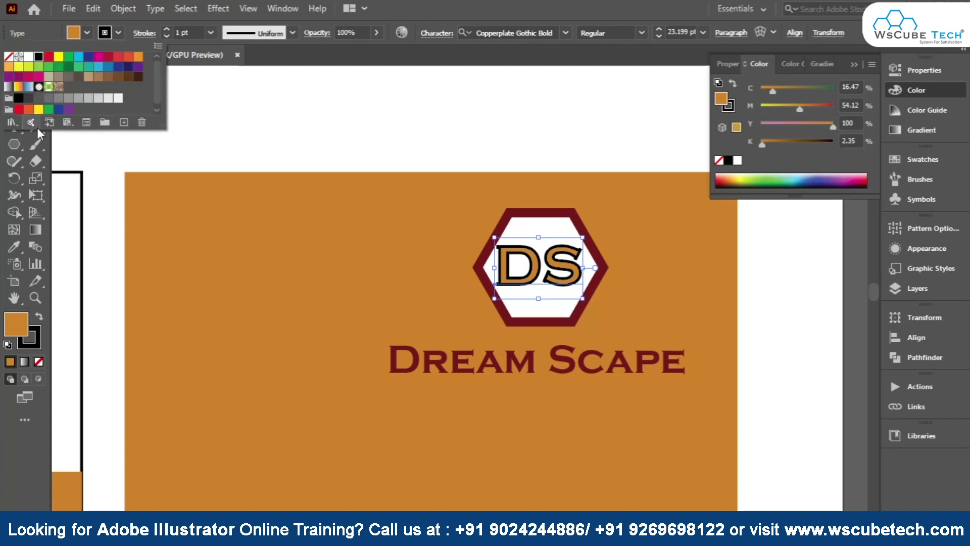
{"action": "left_click", "coordinate": [15, 243]}
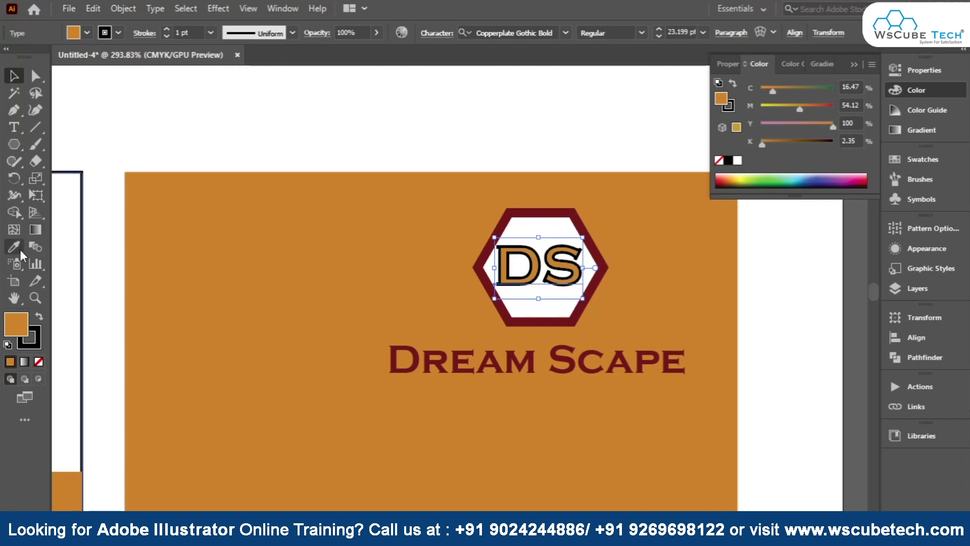
{"action": "left_click", "coordinate": [14, 247]}
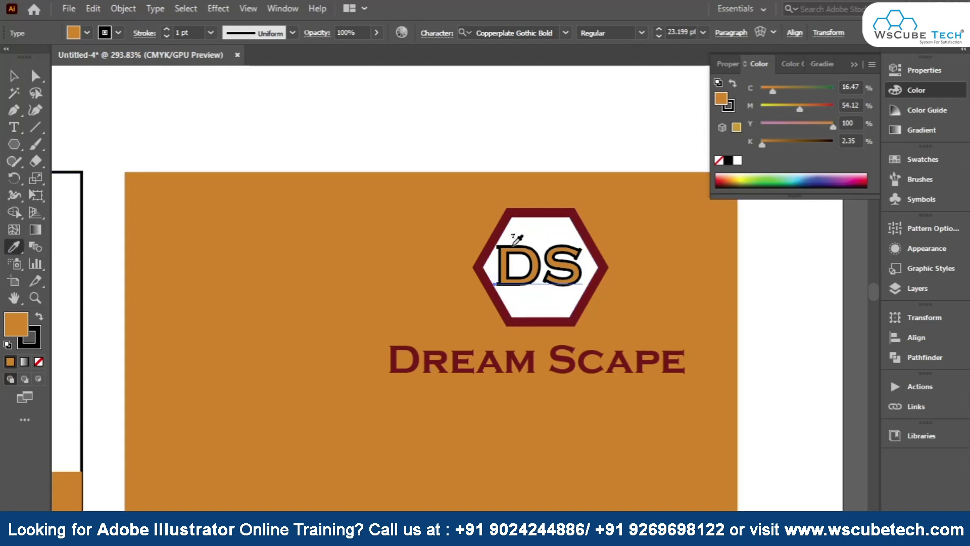
{"action": "left_click", "coordinate": [501, 235]}
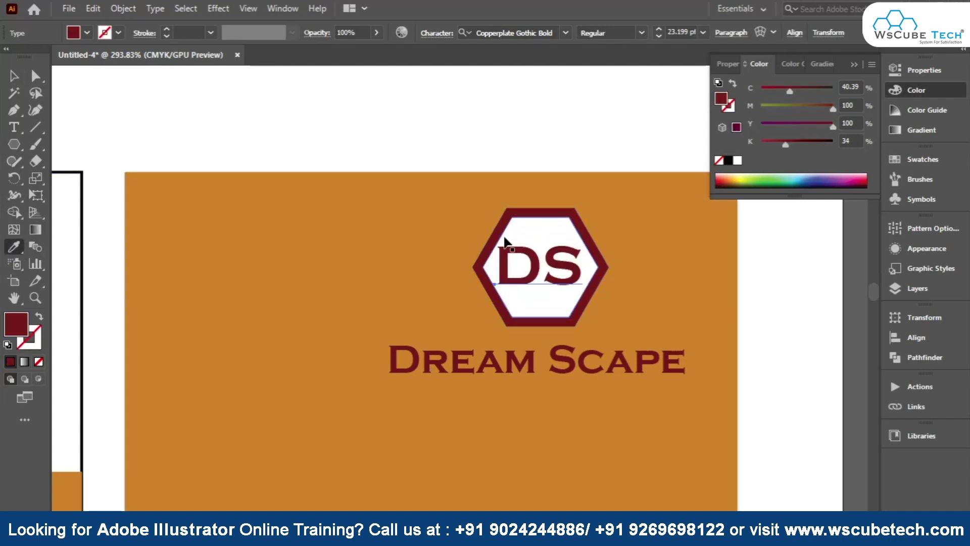
{"action": "key", "text": "ctrl+z"}
- Set the DS stroke colour to black after trying dark brown, then zoom out
{"action": "left_click", "coordinate": [118, 33]}
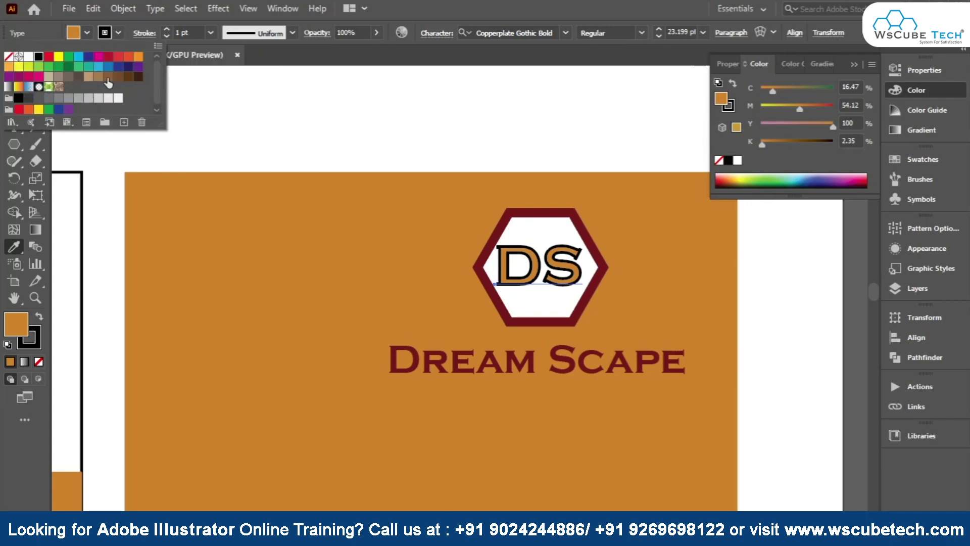
{"action": "left_click", "coordinate": [128, 78]}
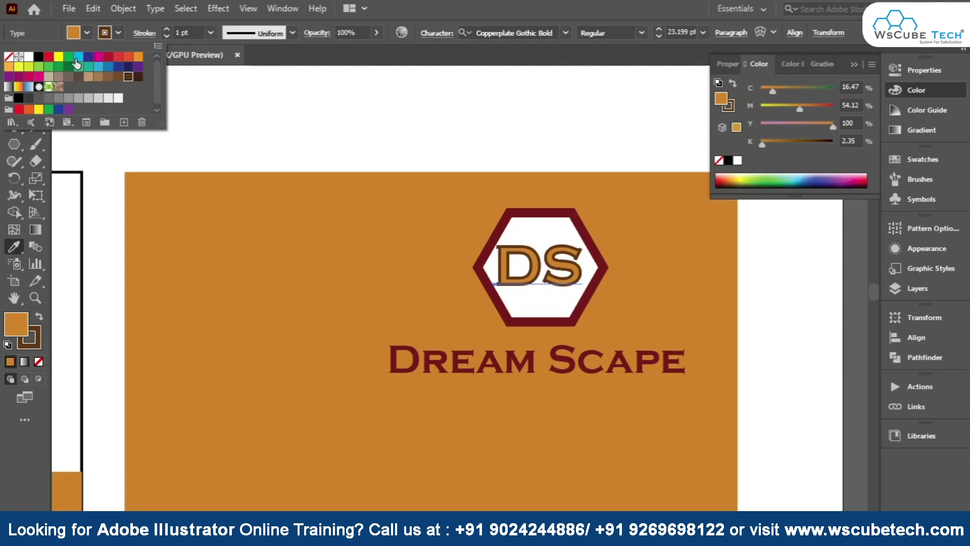
{"action": "scroll", "coordinate": [156, 86], "scroll_direction": "down", "scroll_amount": 1}
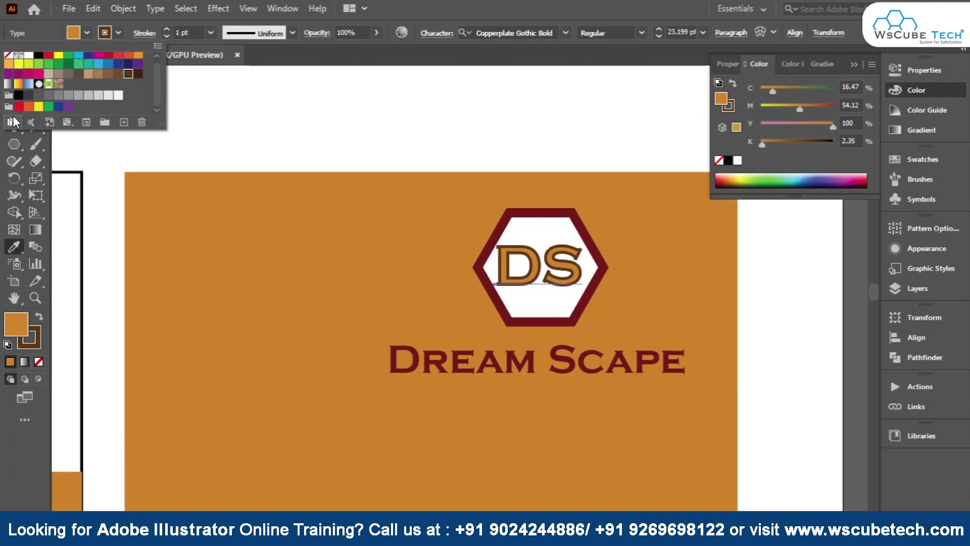
{"action": "left_click", "coordinate": [15, 151]}
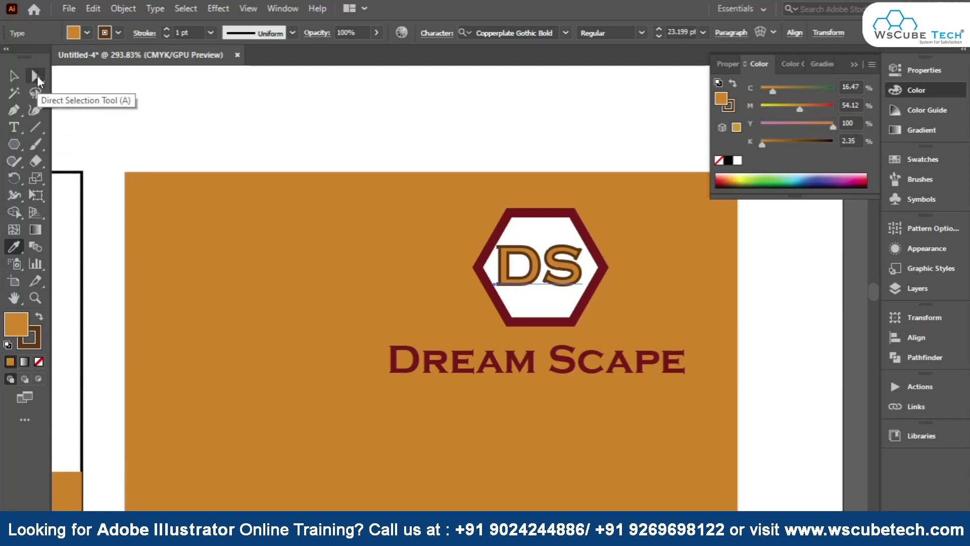
{"action": "left_click", "coordinate": [14, 76]}
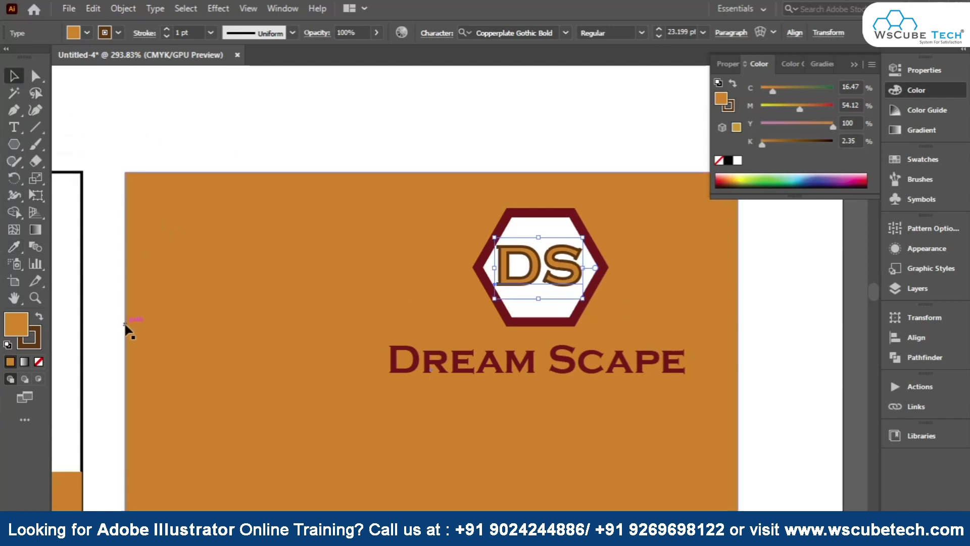
{"action": "left_click", "coordinate": [118, 33]}
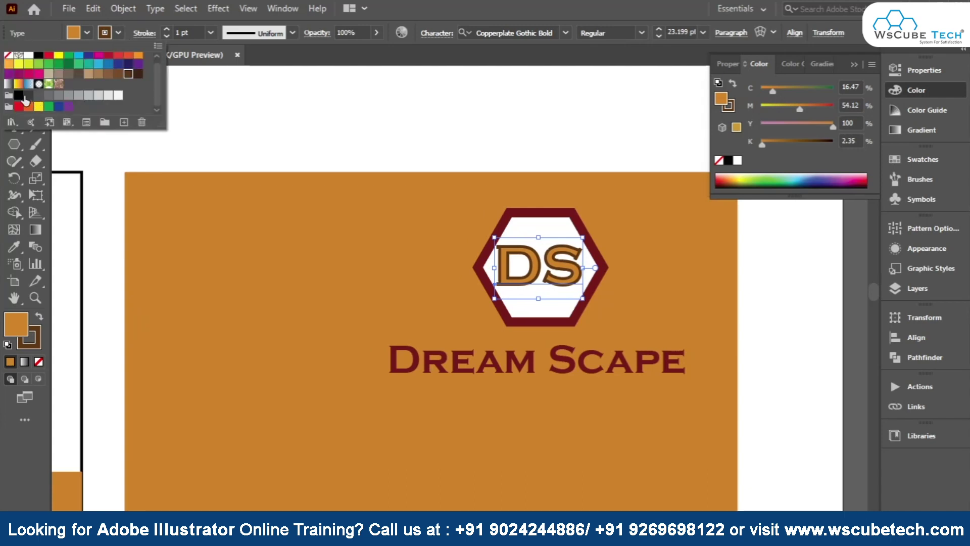
{"action": "left_click", "coordinate": [27, 99]}
{"action": "left_click", "coordinate": [386, 104]}
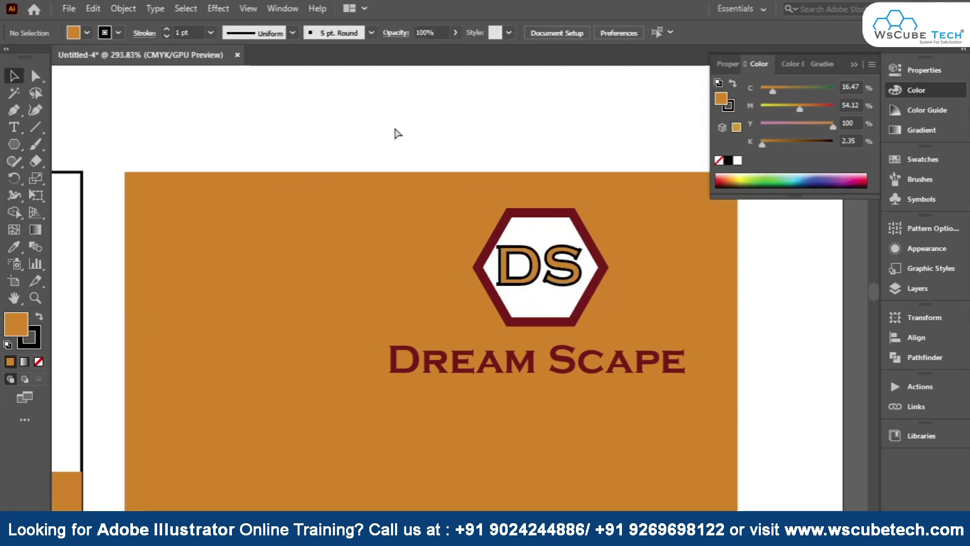
{"action": "key", "text": "ctrl+minus"}
{"action": "key", "text": "ctrl+minus"}
- Move the logo group lower and turn a copy of the orange rectangle into a thin white strip
{"action": "left_click_drag", "start_coordinate": [565, 211], "coordinate": [407, 381]}
{"action": "left_click_drag", "start_coordinate": [510, 283], "coordinate": [515, 317]}
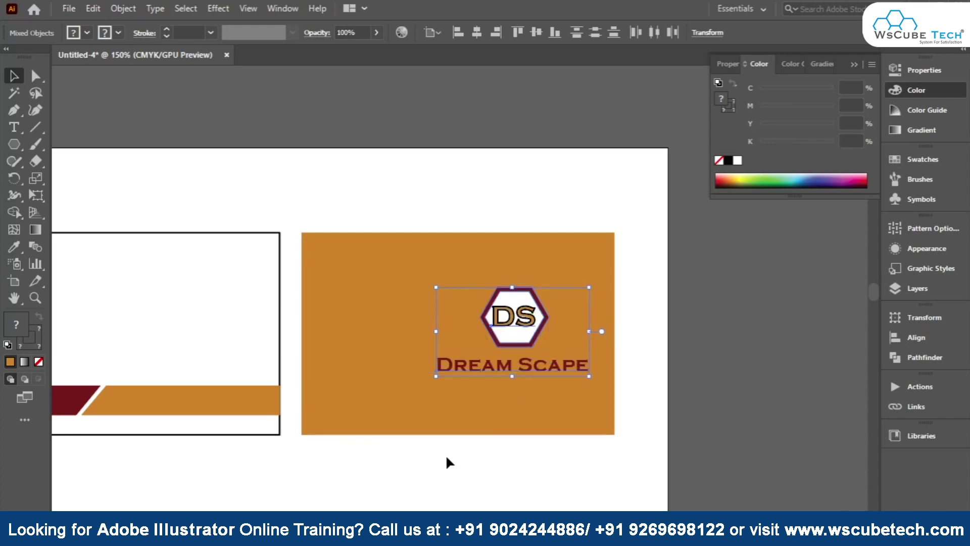
{"action": "left_click", "coordinate": [446, 457]}
{"action": "left_click_drag", "start_coordinate": [416, 261], "coordinate": [417, 262]}
{"action": "left_click_drag", "start_coordinate": [460, 198], "coordinate": [448, 397]}
{"action": "left_click", "coordinate": [737, 161]}
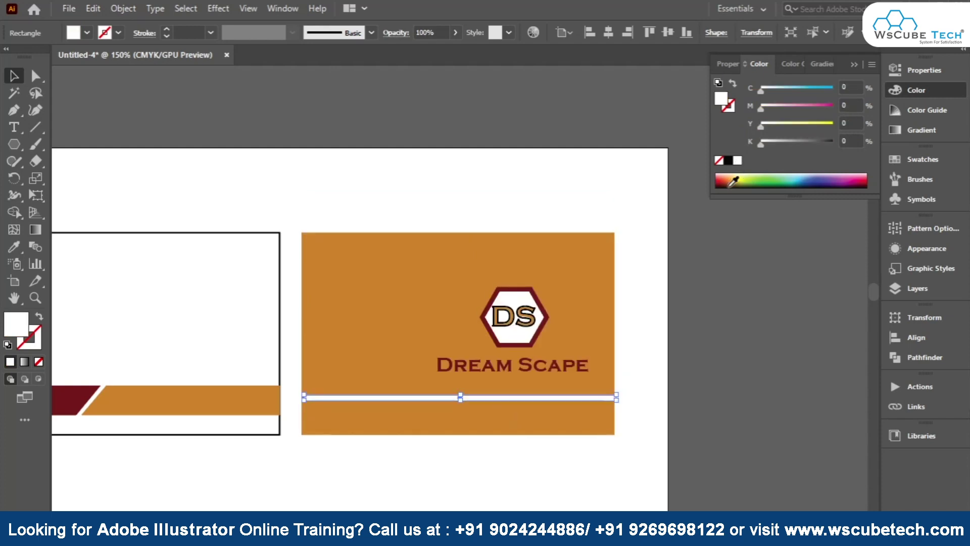
{"action": "left_click", "coordinate": [419, 472]}
- Center the back card's rectangles horizontally and move them behind the DS logo
{"action": "left_click_drag", "start_coordinate": [417, 465], "coordinate": [361, 305]}
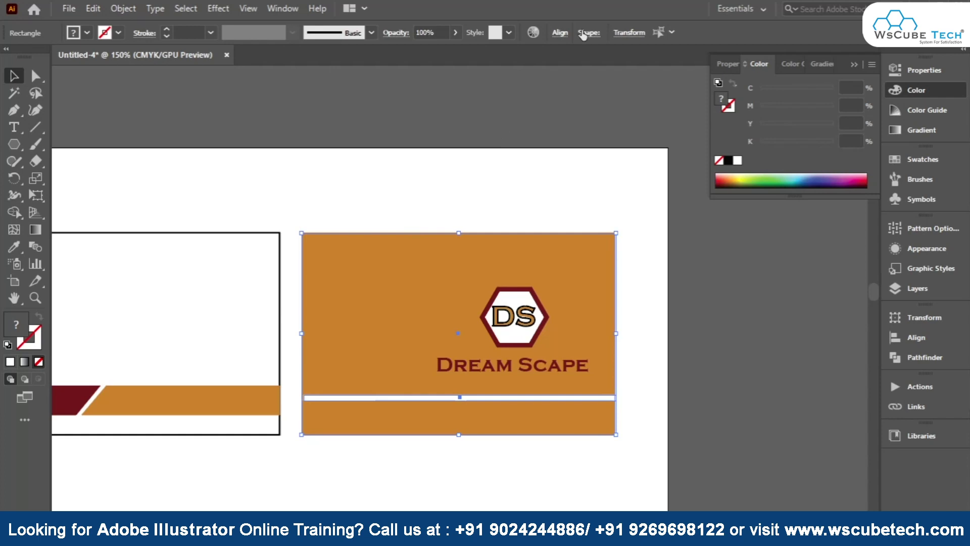
{"action": "left_click", "coordinate": [560, 32]}
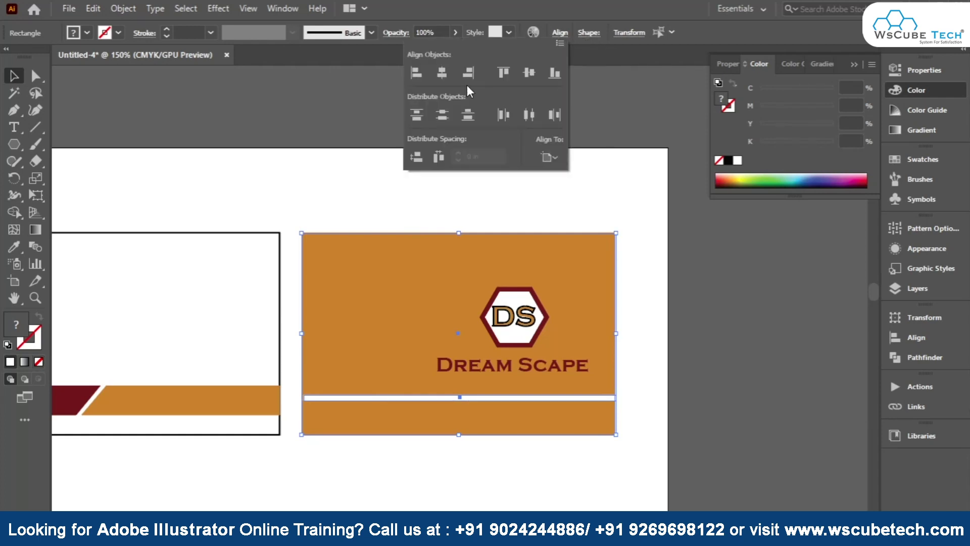
{"action": "left_click", "coordinate": [443, 73]}
{"action": "left_click", "coordinate": [322, 275]}
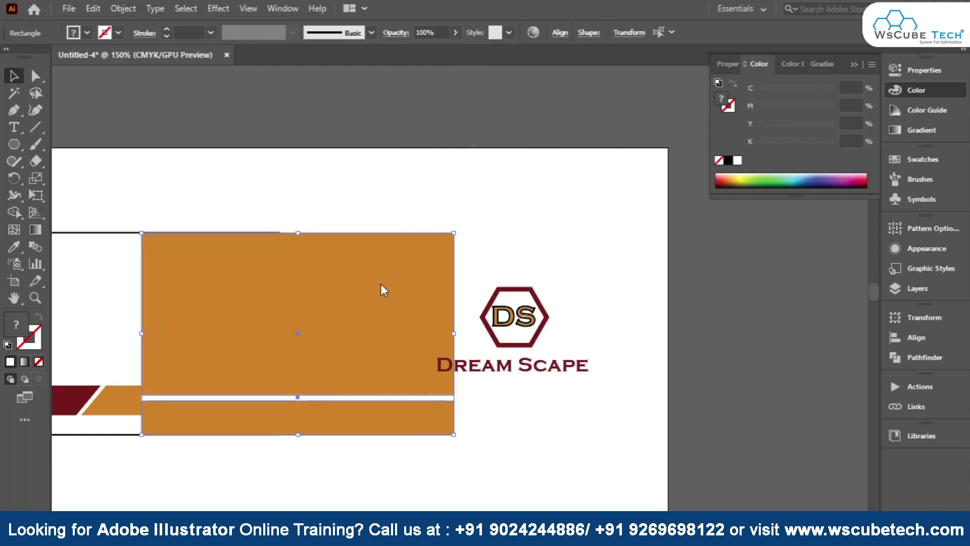
{"action": "left_click_drag", "start_coordinate": [340, 260], "coordinate": [495, 261]}
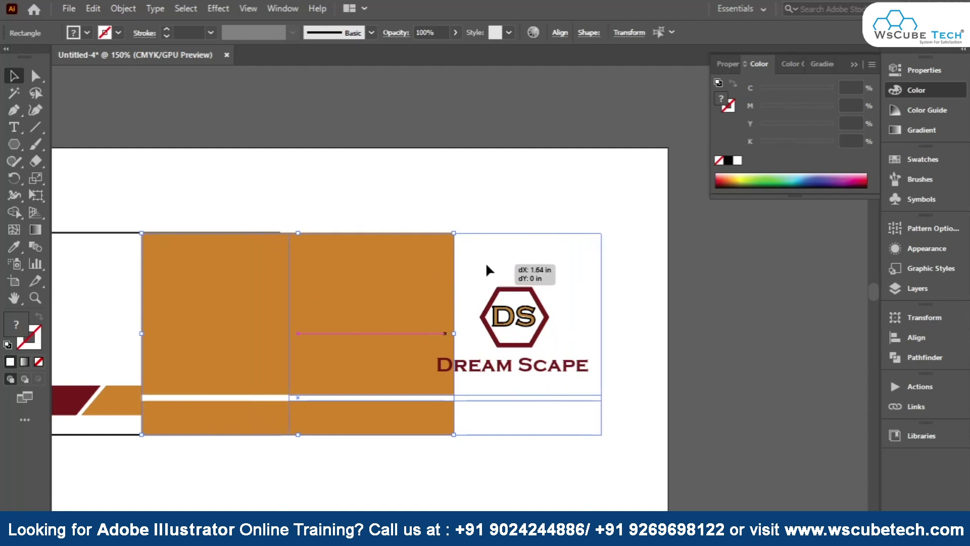
{"action": "left_click", "coordinate": [395, 195]}
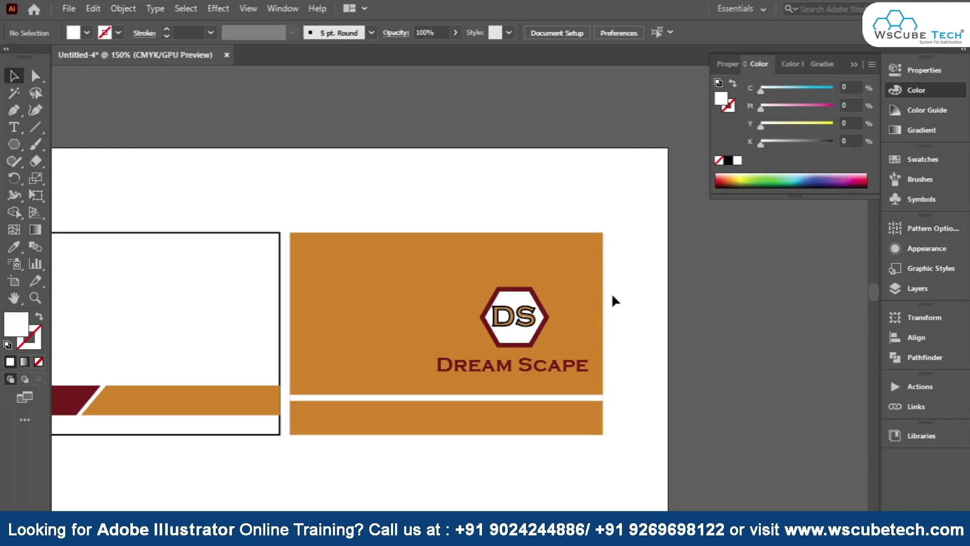
- Check the DREAM SCAPE wordmark, then bring the front card into view and select its white rectangle
{"action": "left_click_drag", "start_coordinate": [558, 373], "coordinate": [543, 345]}
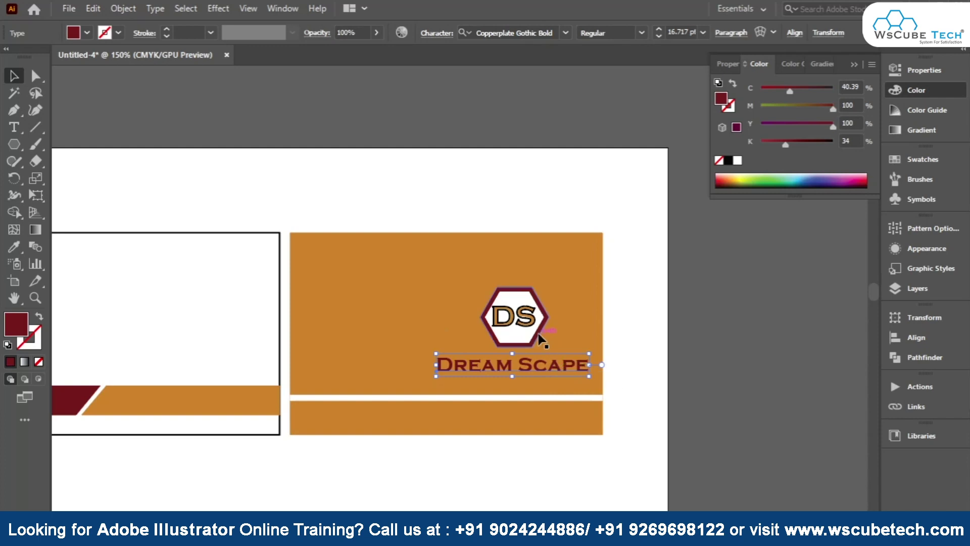
{"action": "left_click", "coordinate": [466, 192]}
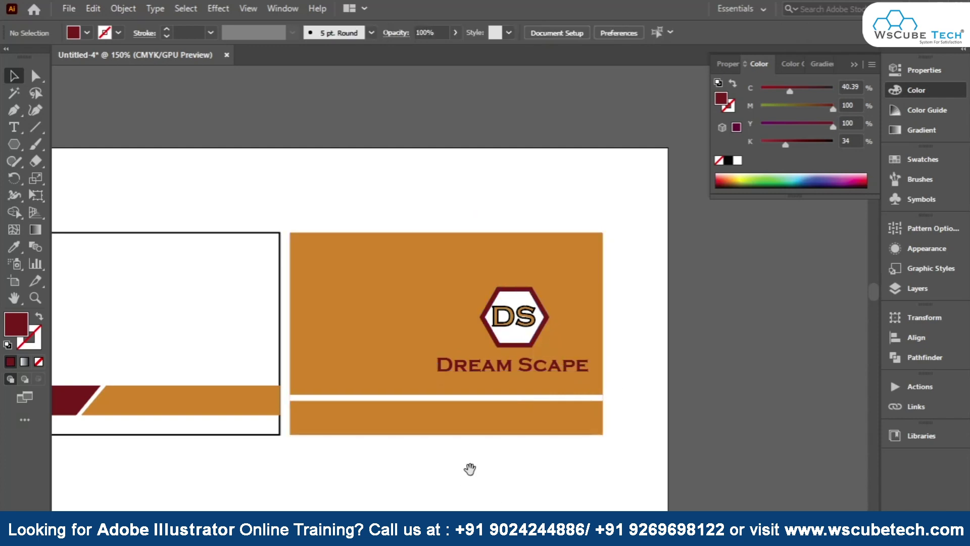
{"action": "left_click_drag", "start_coordinate": [454, 475], "coordinate": [558, 454]}
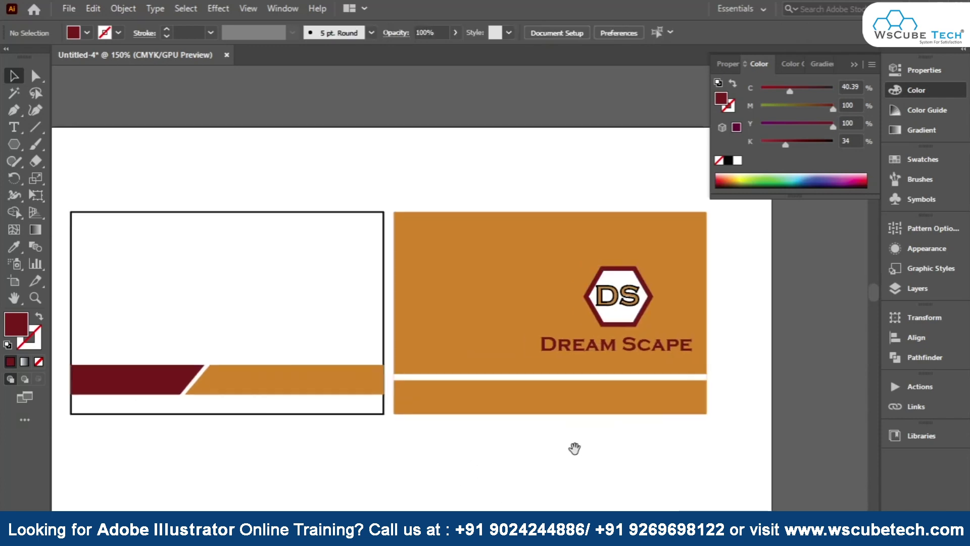
{"action": "left_click", "coordinate": [144, 214]}
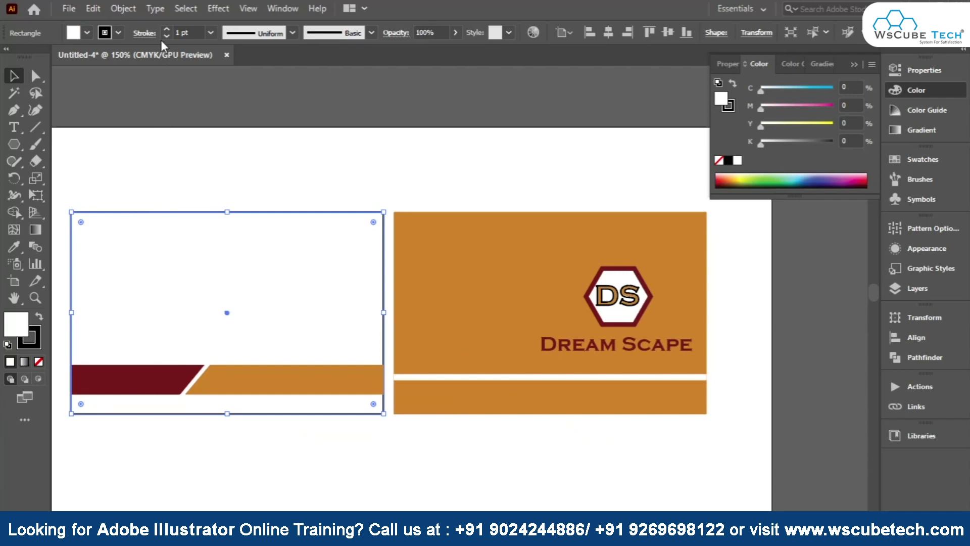
- Thin the front card's outline to 0.25 pt and center both cards in view
{"action": "double_click", "coordinate": [192, 34]}
{"action": "type", "text": "0.25"}
{"action": "key", "text": "Return"}
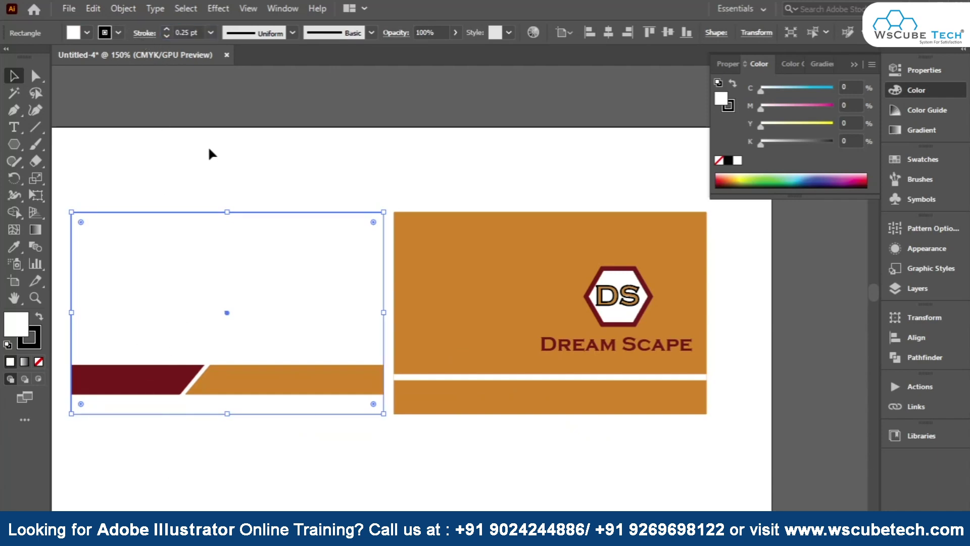
{"action": "left_click", "coordinate": [208, 146]}
{"action": "left_click_drag", "start_coordinate": [208, 212], "coordinate": [308, 167]}
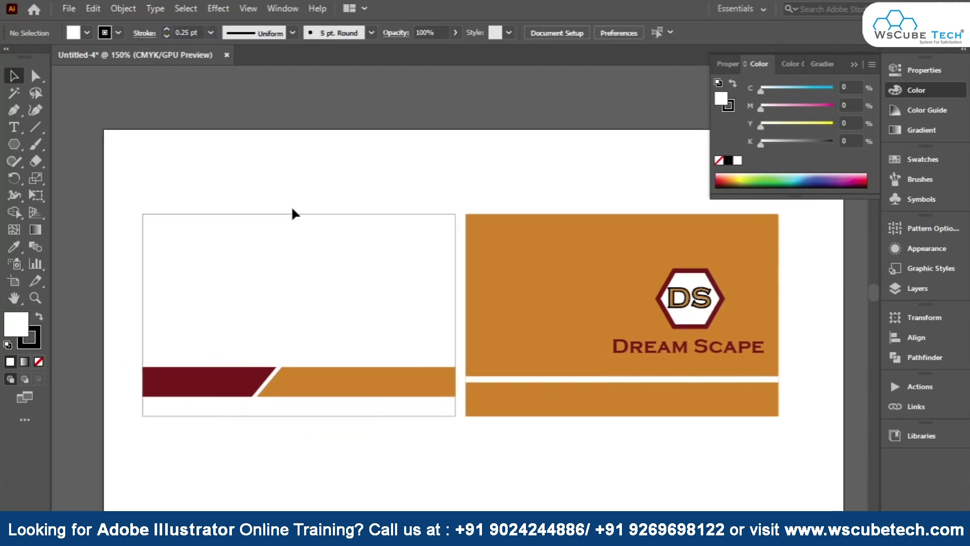
- Add an Arial Narrow text block with the street address, city and two phone numbers
{"action": "left_click", "coordinate": [14, 127]}
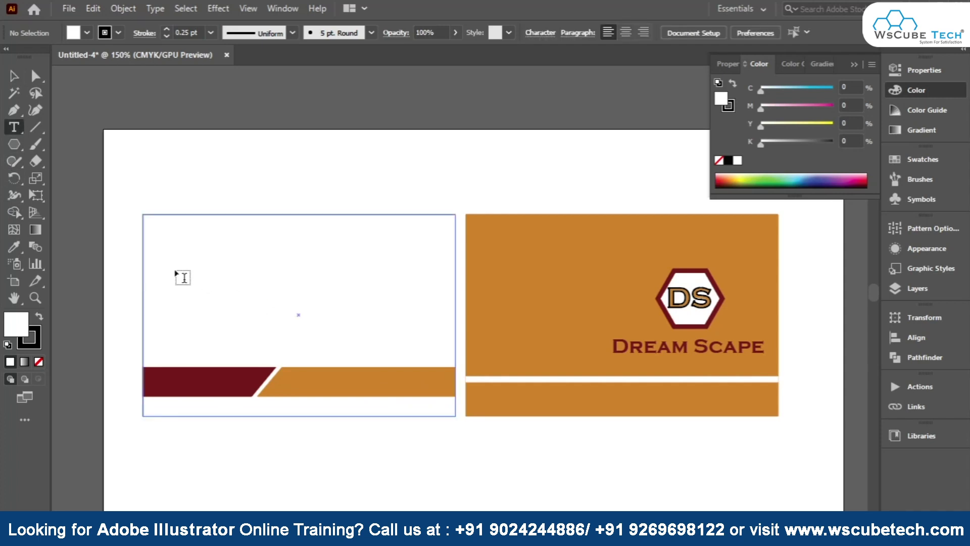
{"action": "left_click", "coordinate": [196, 252]}
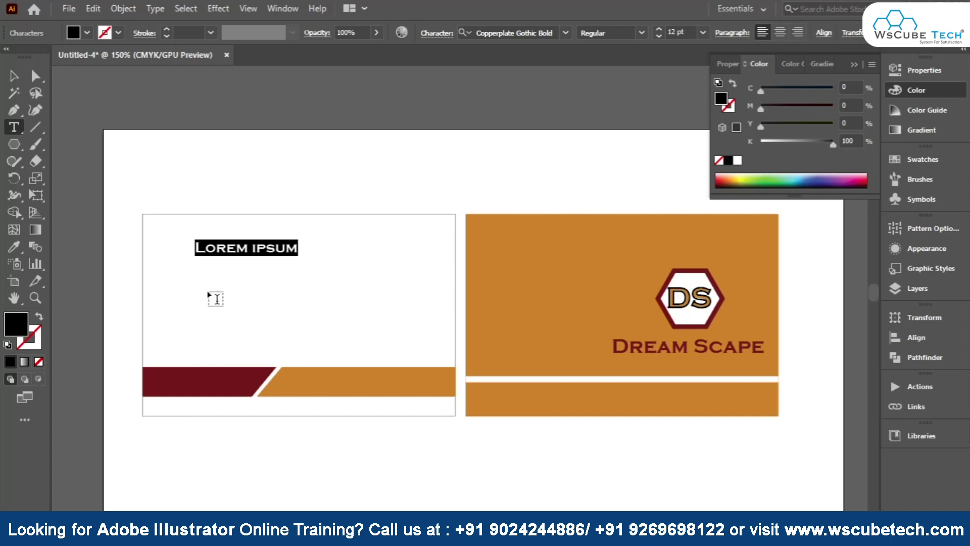
{"action": "left_click", "coordinate": [564, 32]}
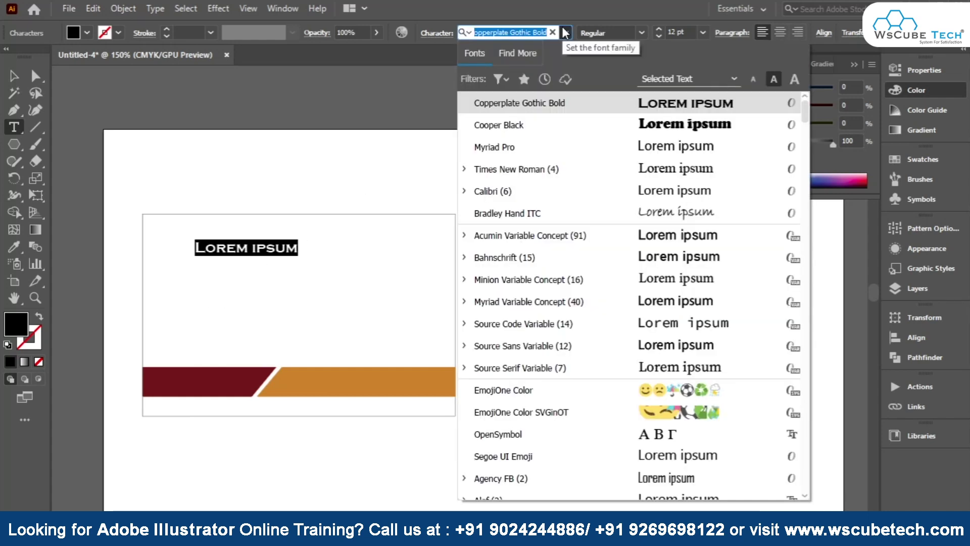
{"action": "type", "text": "aria"}
{"action": "left_click", "coordinate": [559, 102]}
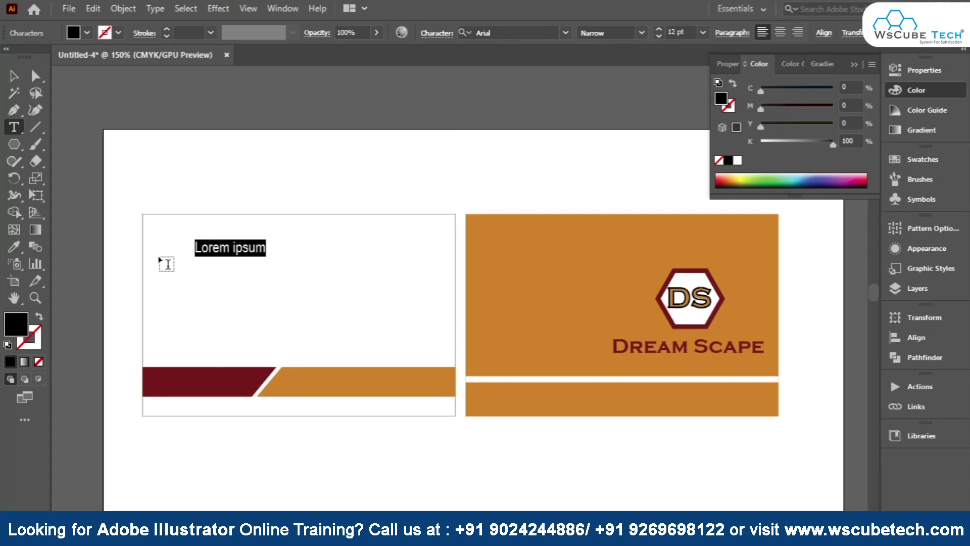
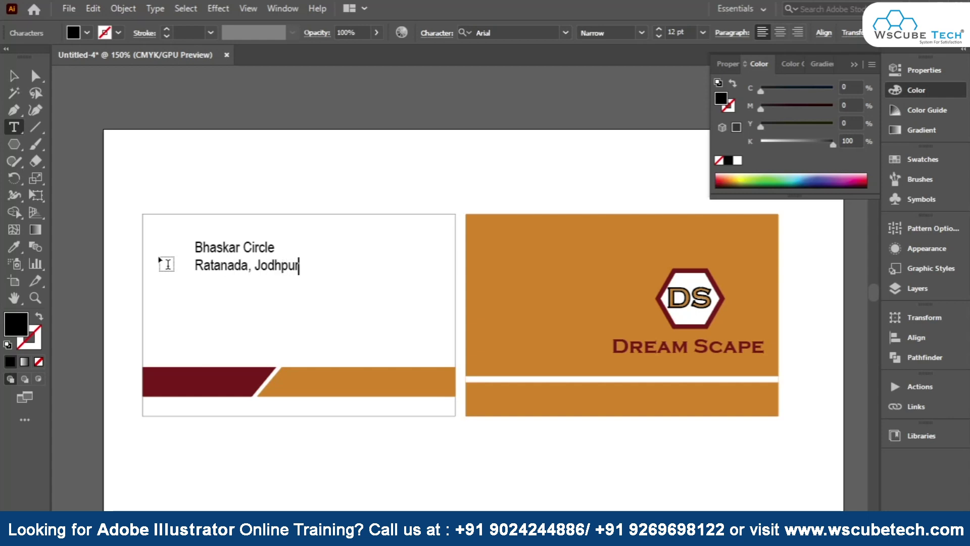
{"action": "key", "text": "Return"}
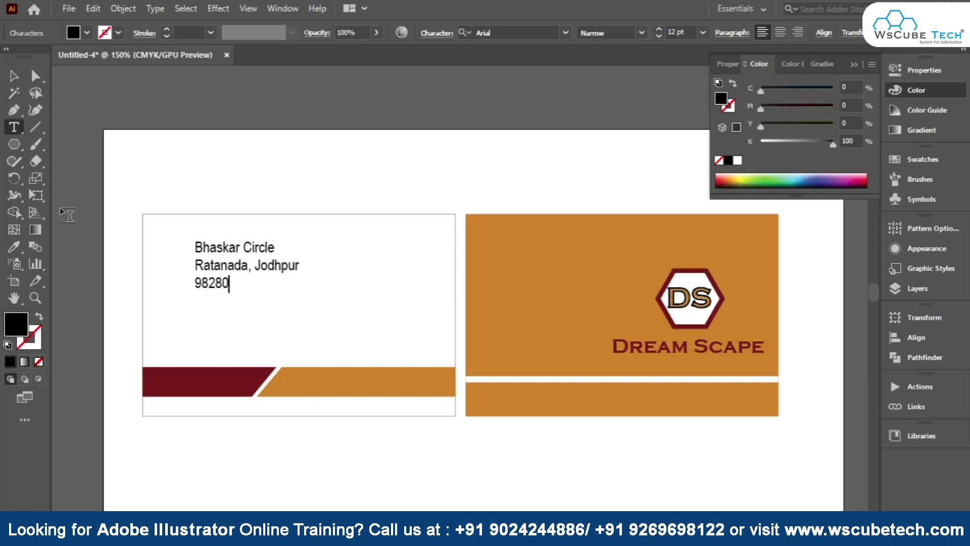
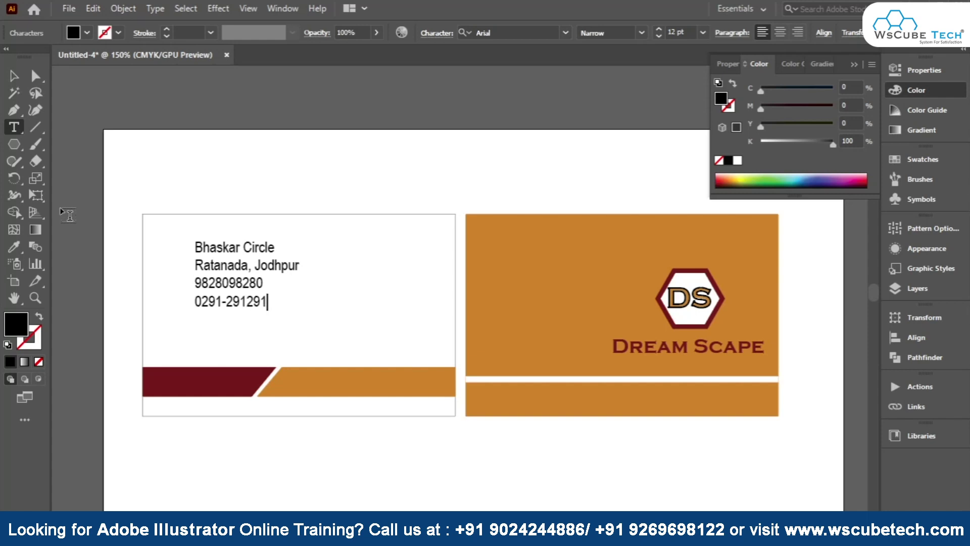
{"action": "key", "text": "Right"}
{"action": "key", "text": "Right"}
{"action": "key", "text": "Right"}
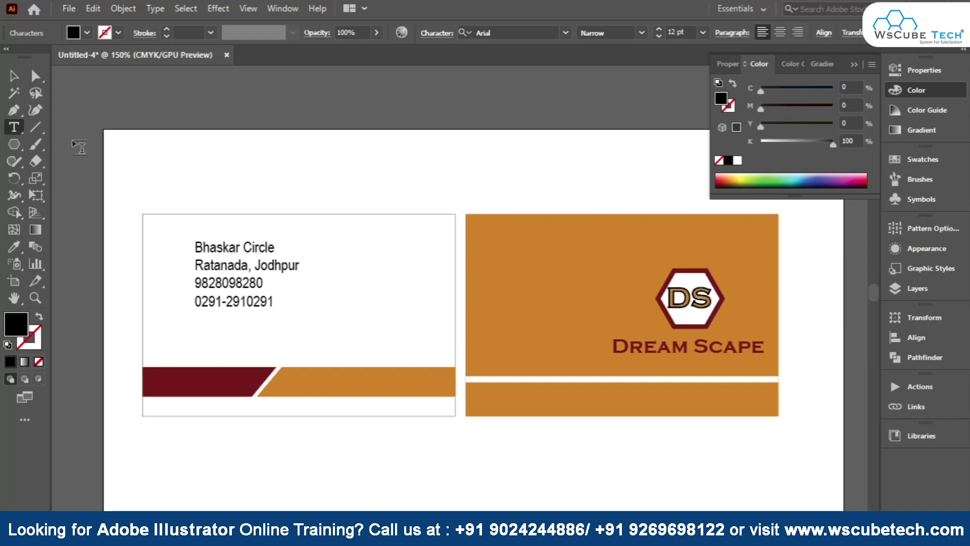
{"action": "left_click", "coordinate": [15, 75]}
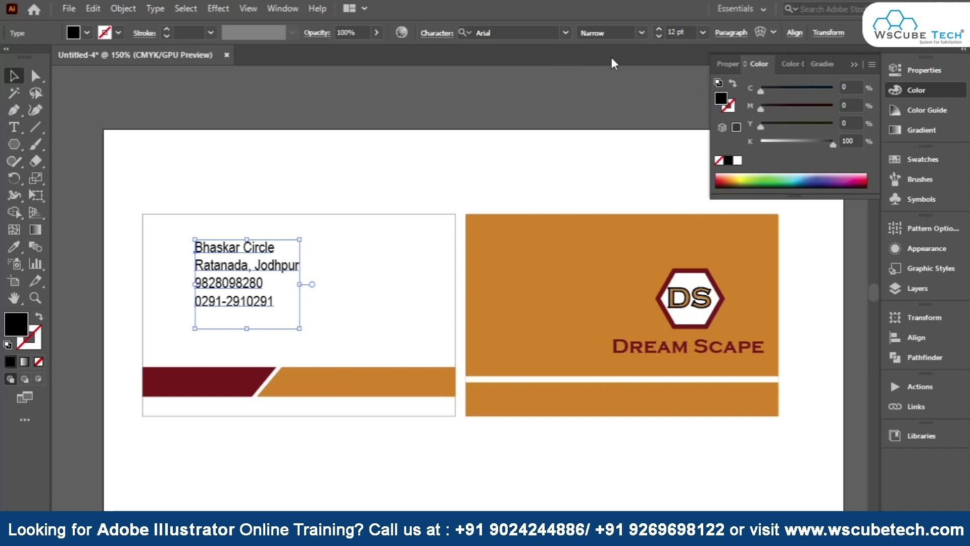
- Set the address text to 8 pt and nudge it slightly left and down
{"action": "double_click", "coordinate": [677, 32]}
{"action": "type", "text": "8"}
{"action": "key", "text": "Return"}
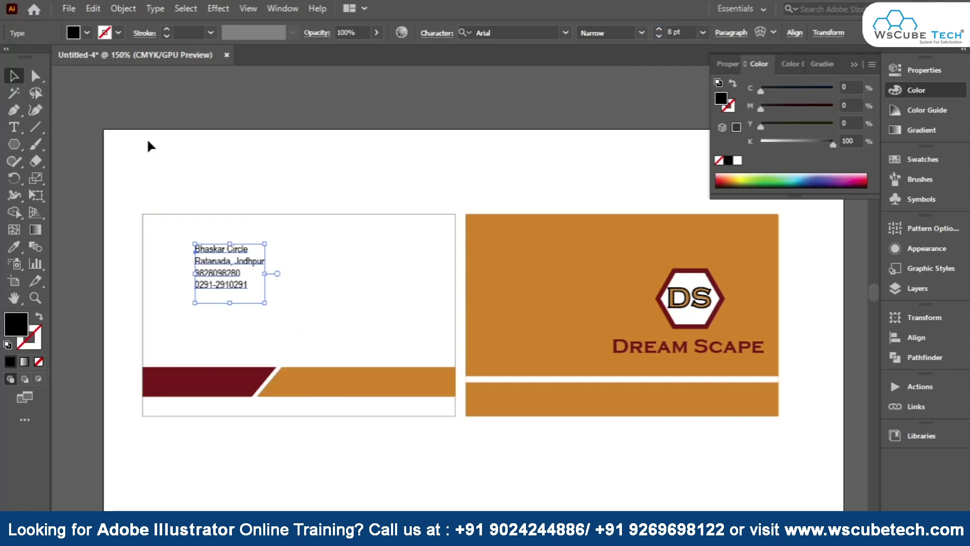
{"action": "left_click_drag", "start_coordinate": [222, 286], "coordinate": [214, 291]}
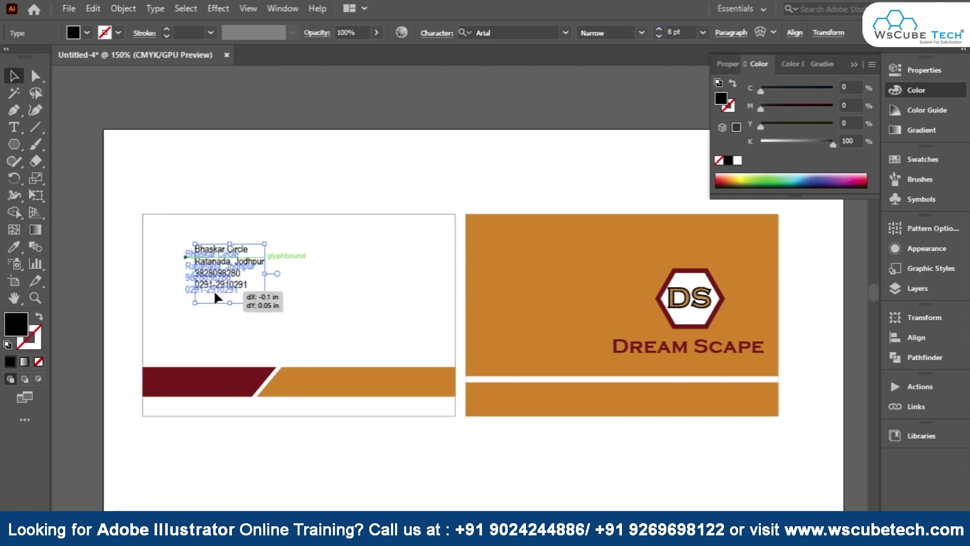
- Raise the address block's leading to 16 pt in the Character panel and place it near the upper left
{"action": "left_click", "coordinate": [285, 9]}
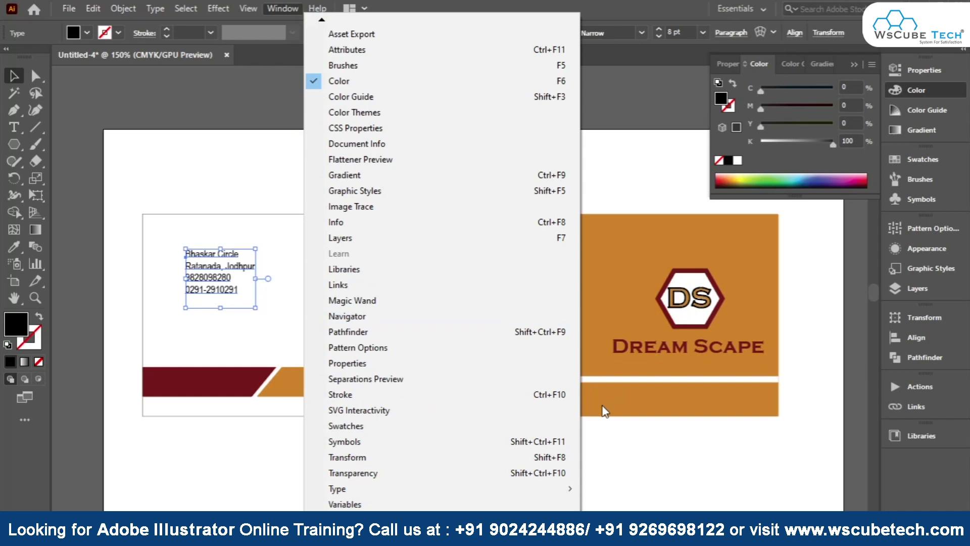
{"action": "mouse_move", "coordinate": [440, 488]}
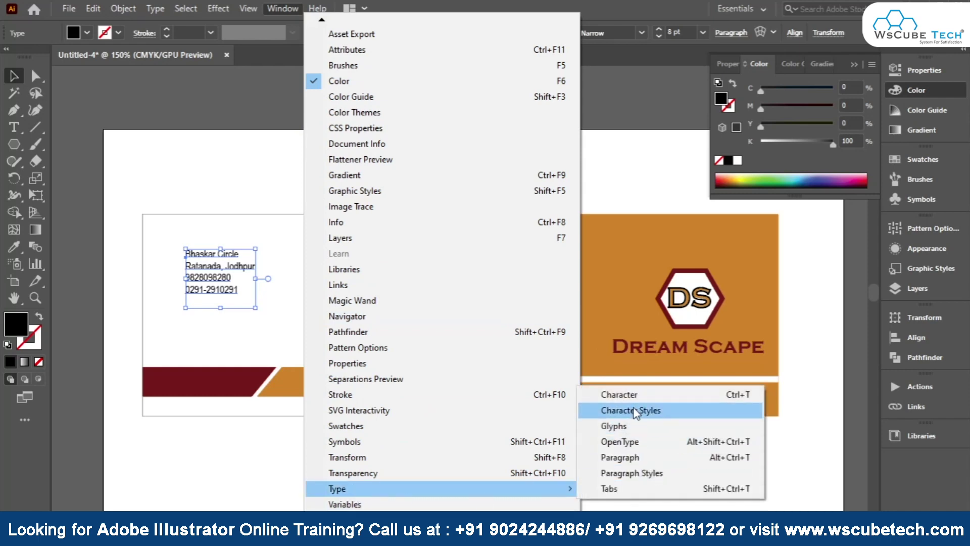
{"action": "left_click", "coordinate": [622, 394]}
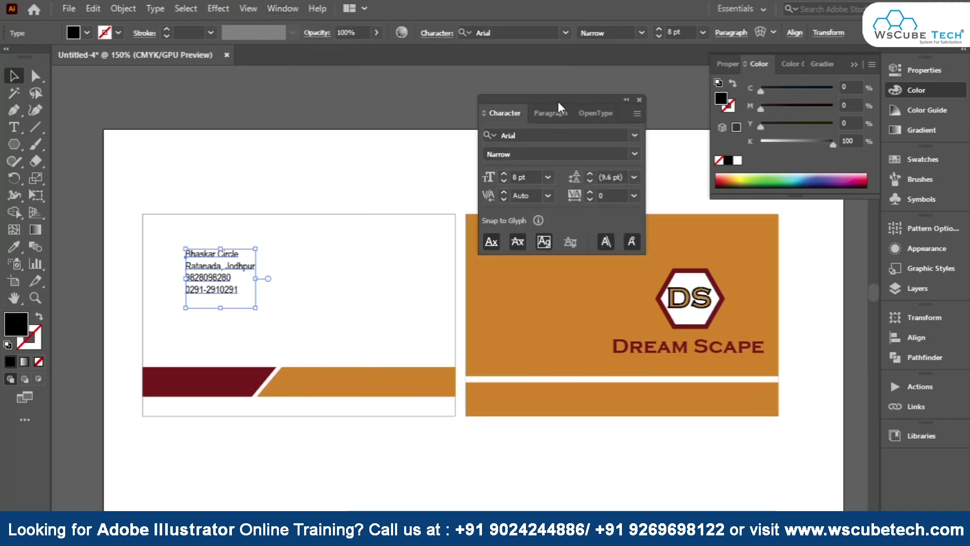
{"action": "left_click_drag", "start_coordinate": [558, 101], "coordinate": [539, 69]}
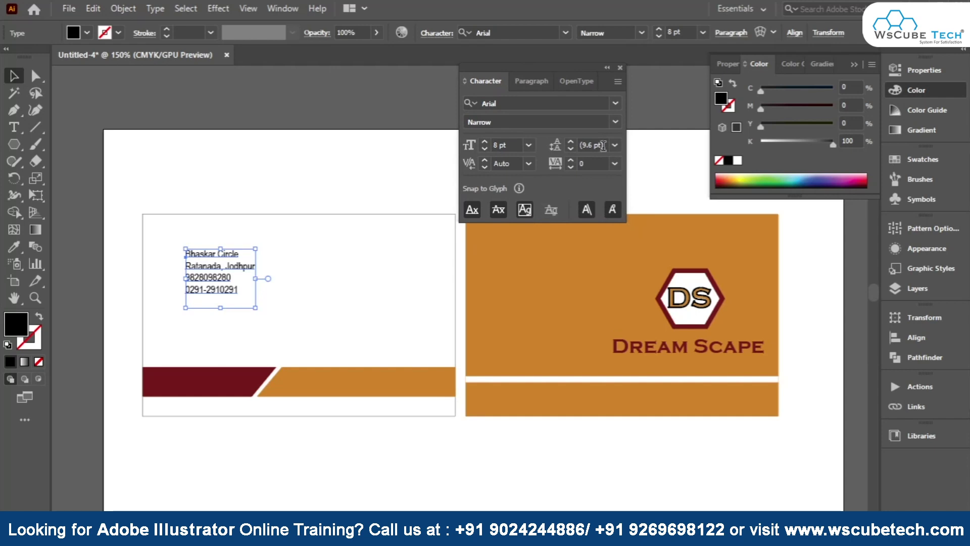
{"action": "left_click", "coordinate": [570, 142]}
{"action": "left_click", "coordinate": [570, 142]}
{"action": "left_click", "coordinate": [570, 142]}
{"action": "left_click", "coordinate": [571, 142]}
{"action": "left_click", "coordinate": [570, 142]}
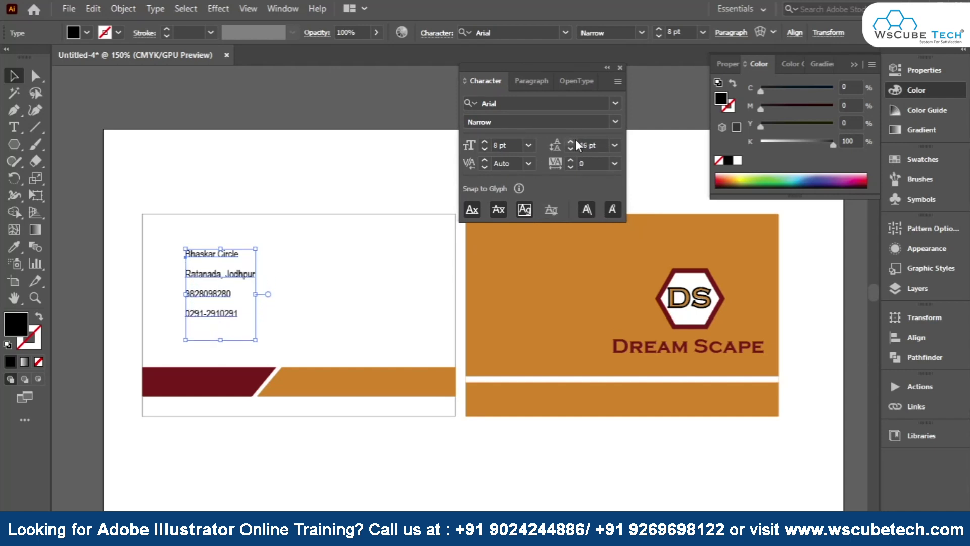
{"action": "left_click_drag", "start_coordinate": [212, 276], "coordinate": [200, 263]}
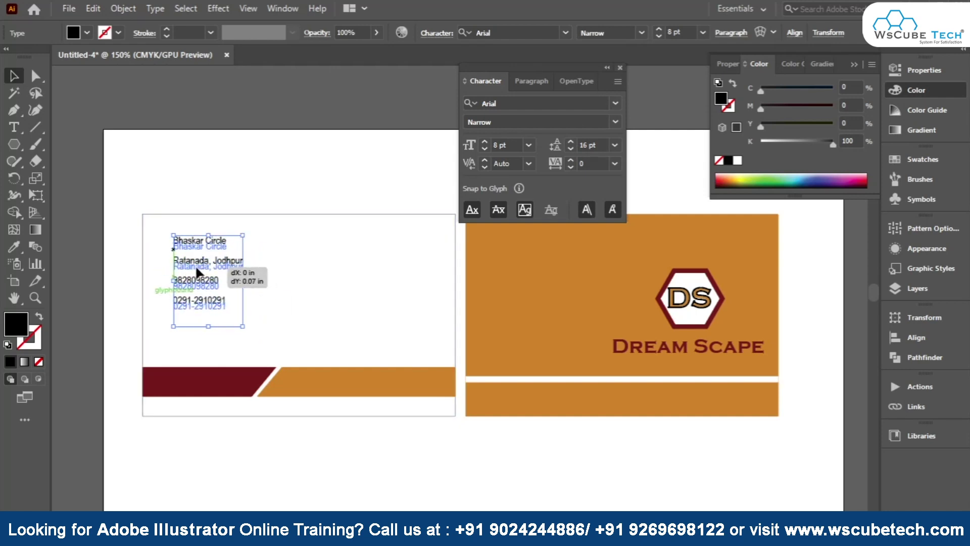
{"action": "left_click_drag", "start_coordinate": [200, 263], "coordinate": [196, 269]}
{"action": "left_click", "coordinate": [155, 181]}
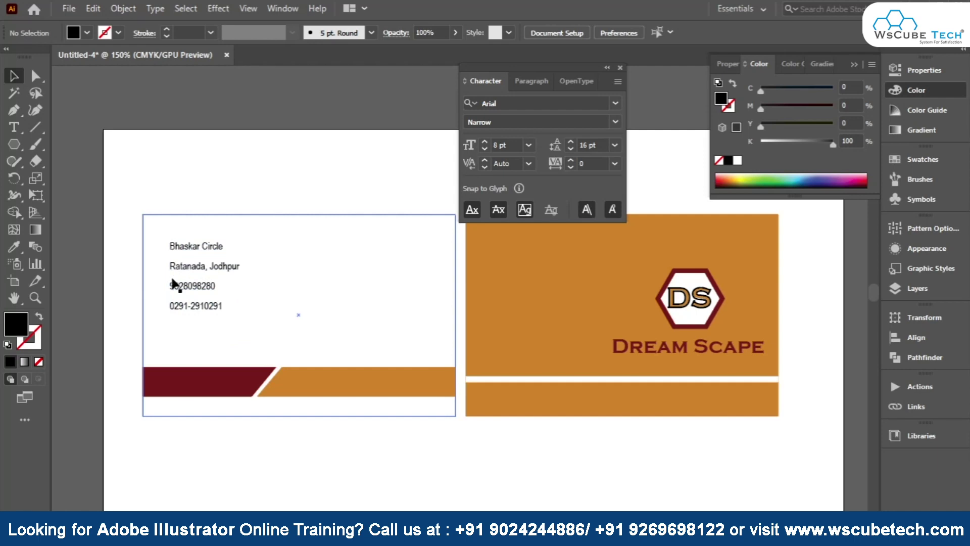
- Add an e-mail text line on the maroon bar
{"action": "left_click", "coordinate": [13, 127]}
{"action": "left_click", "coordinate": [163, 377]}
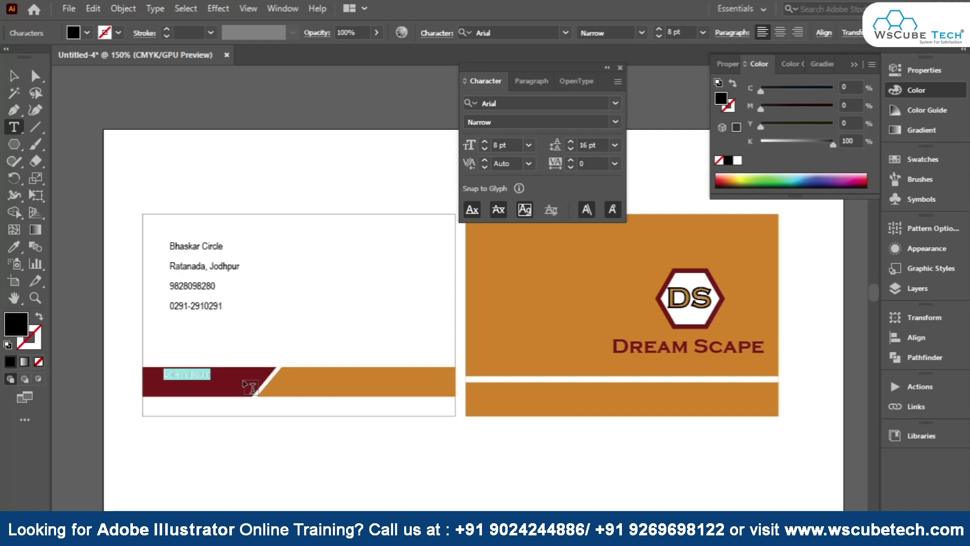
{"action": "type", "text": "ema"}
{"action": "type", "text": "il.com"}
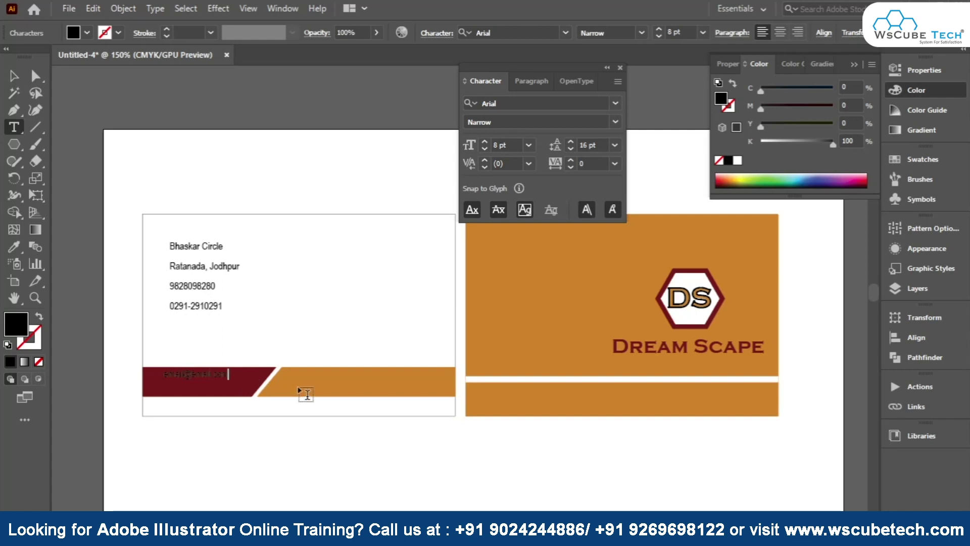
{"action": "key", "text": "Escape"}
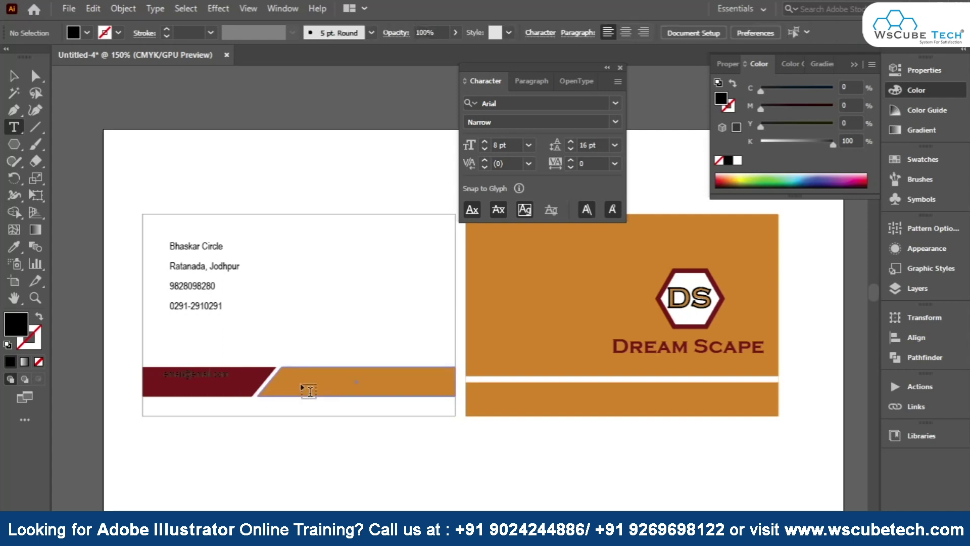
{"action": "left_click", "coordinate": [319, 334]}
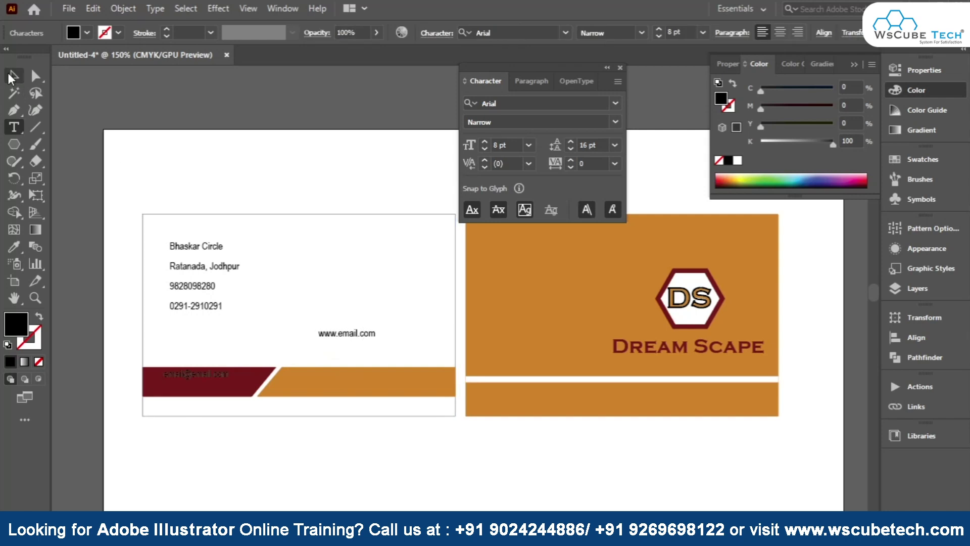
{"action": "type", "text": "email"}
{"action": "key", "text": "ctrl+a"}
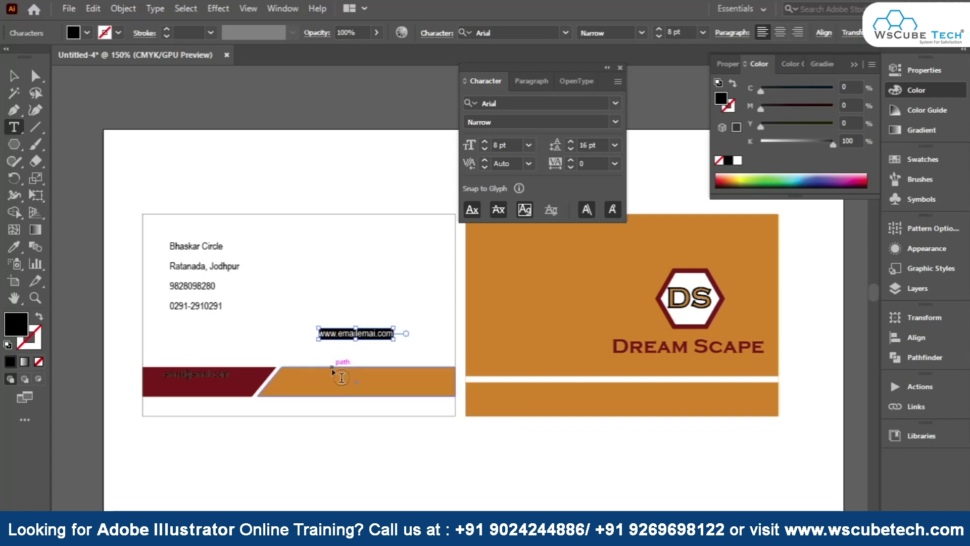
{"action": "type", "text": "www.dream"}
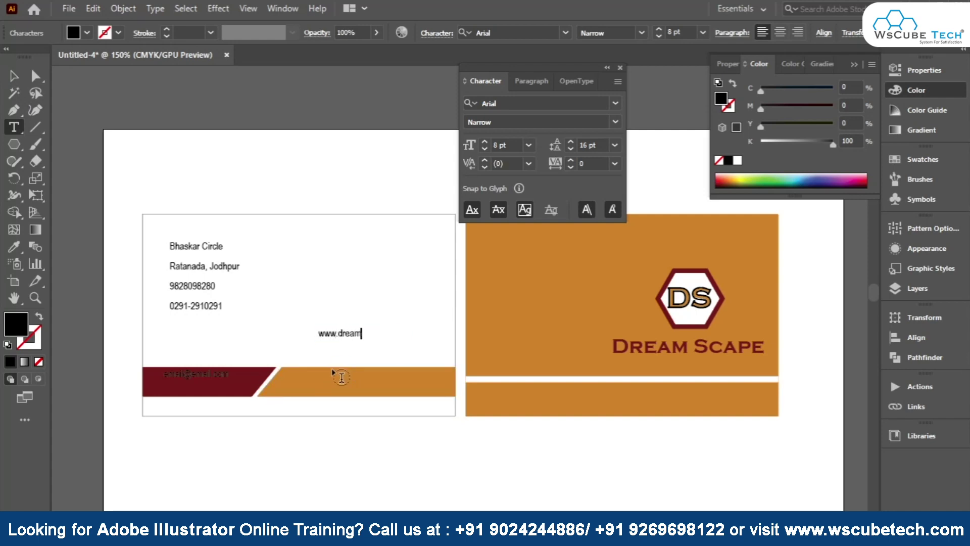
{"action": "type", "text": "scape.com"}
{"action": "type", "text": ".com"}
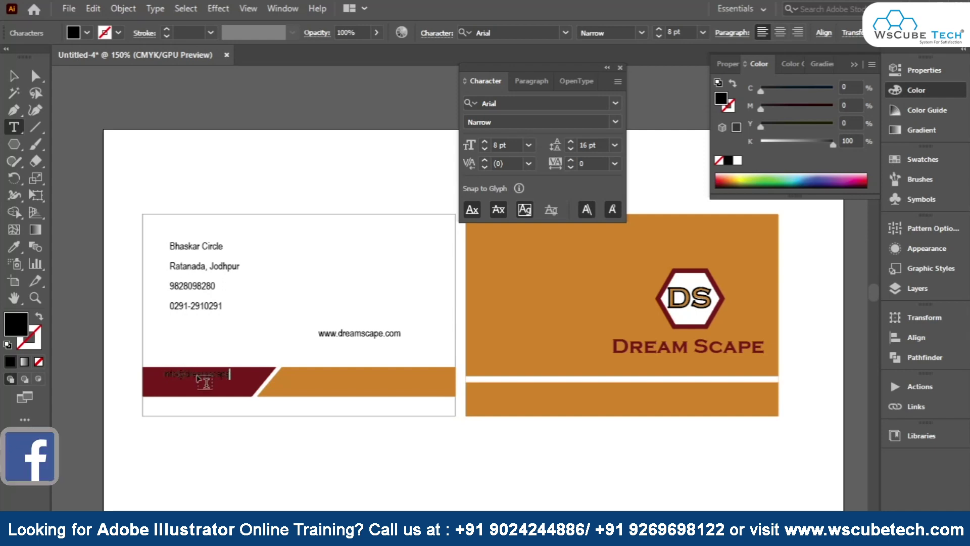
{"action": "key", "text": "Escape"}
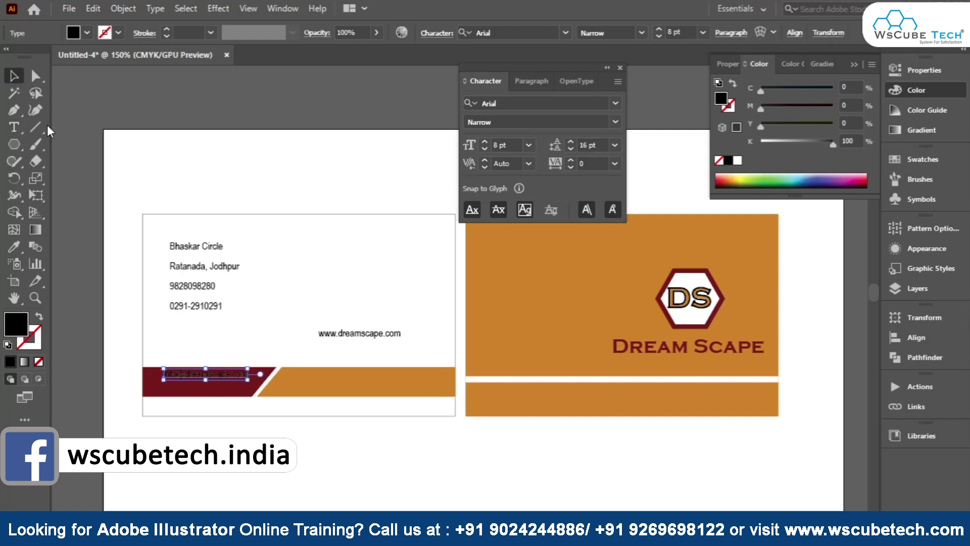
{"action": "mouse_move", "coordinate": [350, 334]}
{"action": "left_mouse_down"}
{"action": "mouse_move", "coordinate": [415, 394]}
{"action": "mouse_move", "coordinate": [398, 390]}
{"action": "mouse_move", "coordinate": [423, 369]}
{"action": "left_mouse_up"}
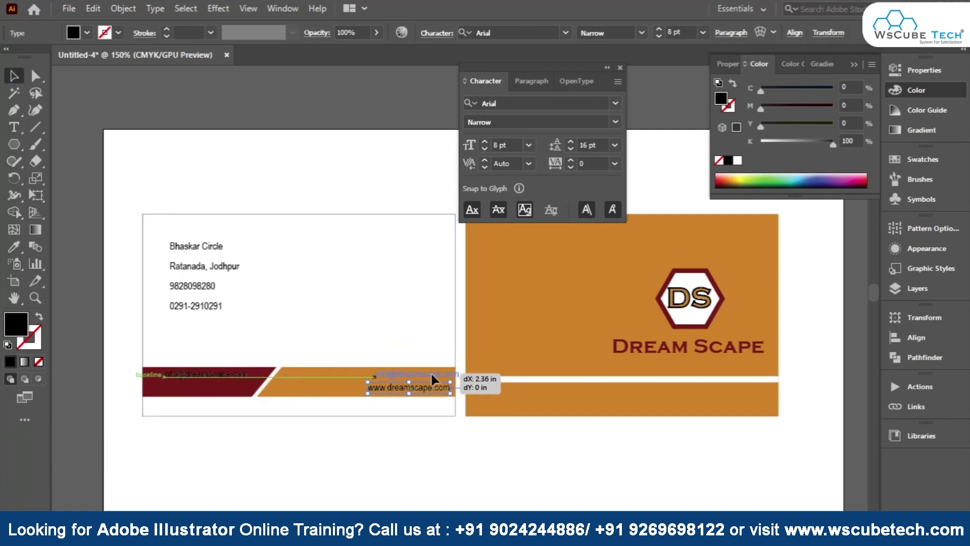
{"action": "left_click", "coordinate": [427, 446]}
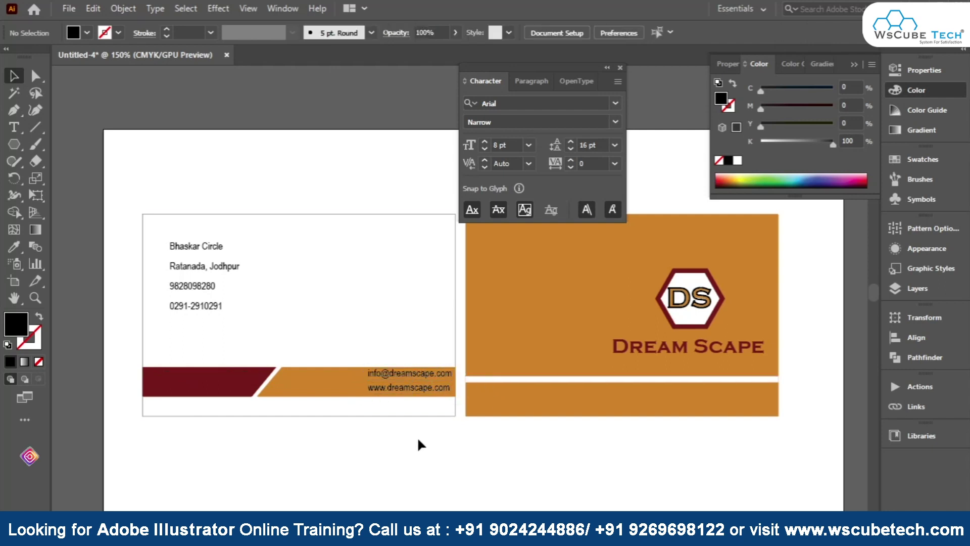
{"action": "scroll", "coordinate": [102, 272], "scroll_direction": "up", "scroll_amount": 2}
{"action": "left_click_drag", "start_coordinate": [407, 343], "coordinate": [336, 297]}
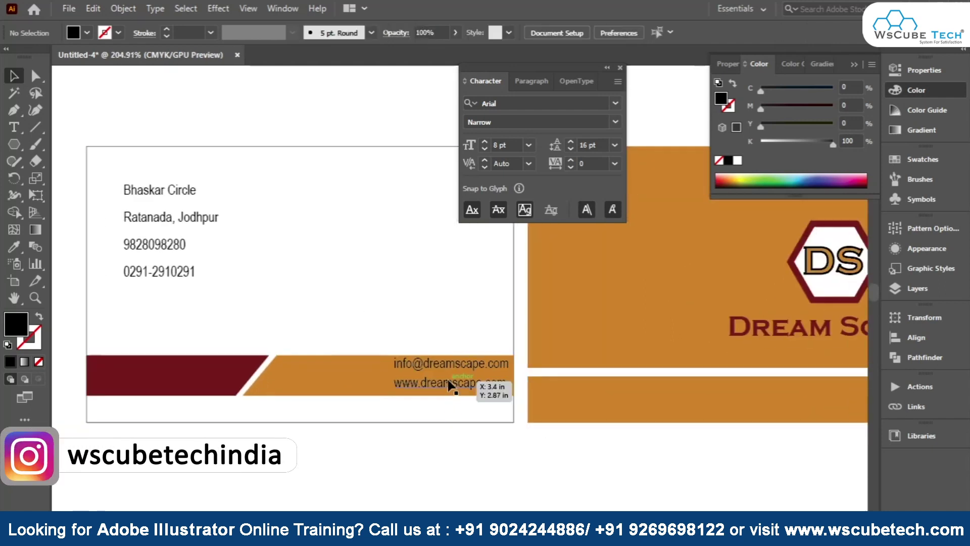
{"action": "left_click", "coordinate": [445, 365]}
{"action": "left_click_drag", "start_coordinate": [564, 328], "coordinate": [502, 353]}
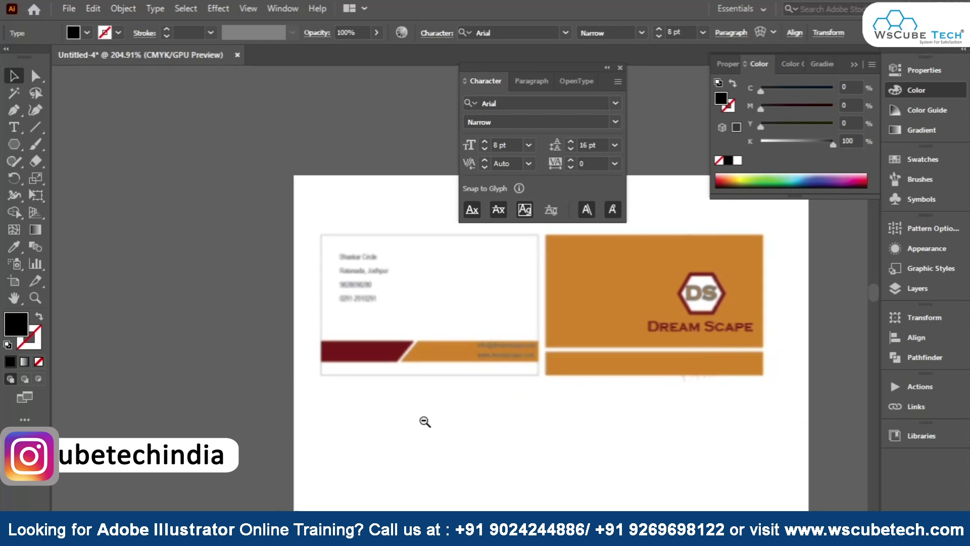
{"action": "left_click_drag", "start_coordinate": [409, 379], "coordinate": [399, 439]}
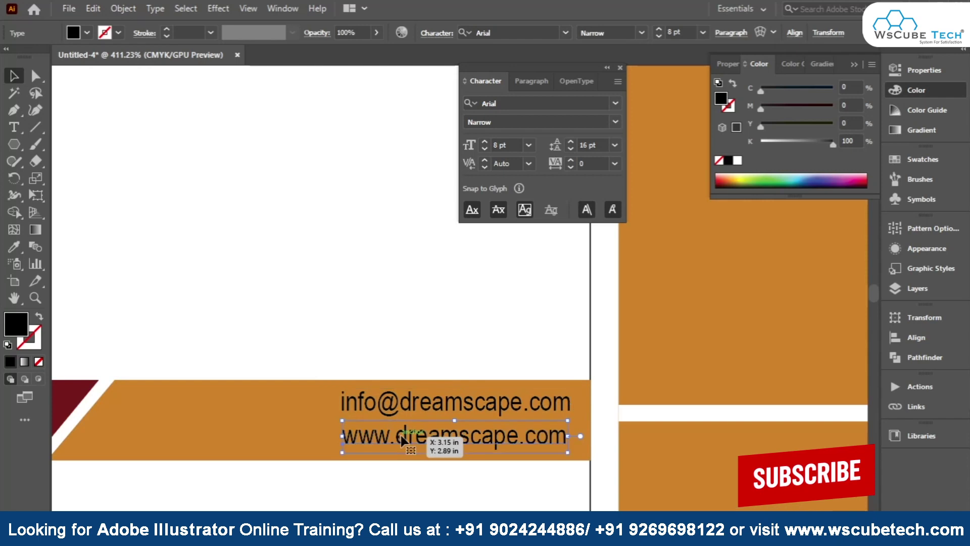
{"action": "left_click", "coordinate": [605, 365]}
{"action": "left_click_drag", "start_coordinate": [588, 399], "coordinate": [521, 418]}
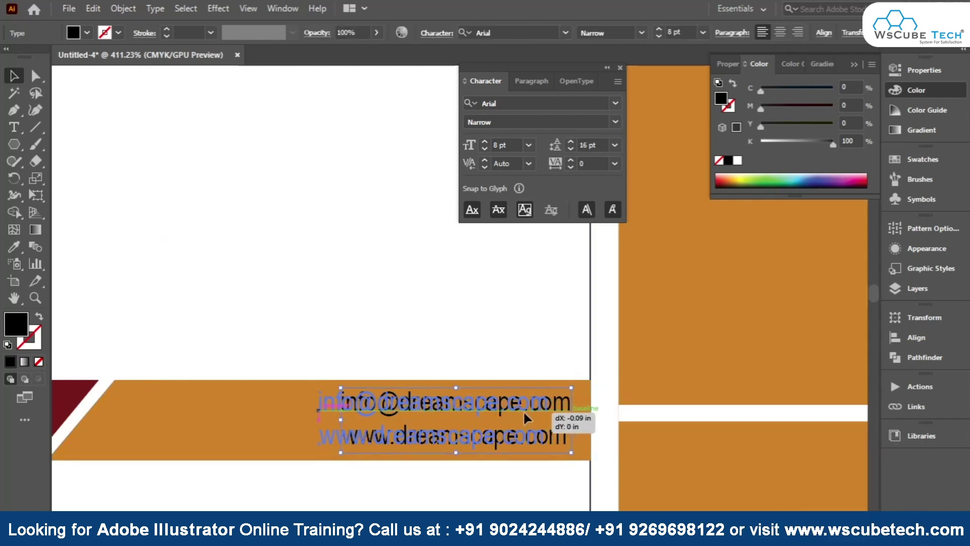
{"action": "left_click_drag", "start_coordinate": [518, 414], "coordinate": [523, 415]}
{"action": "left_click", "coordinate": [607, 393]}
{"action": "key", "text": "ctrl+0"}
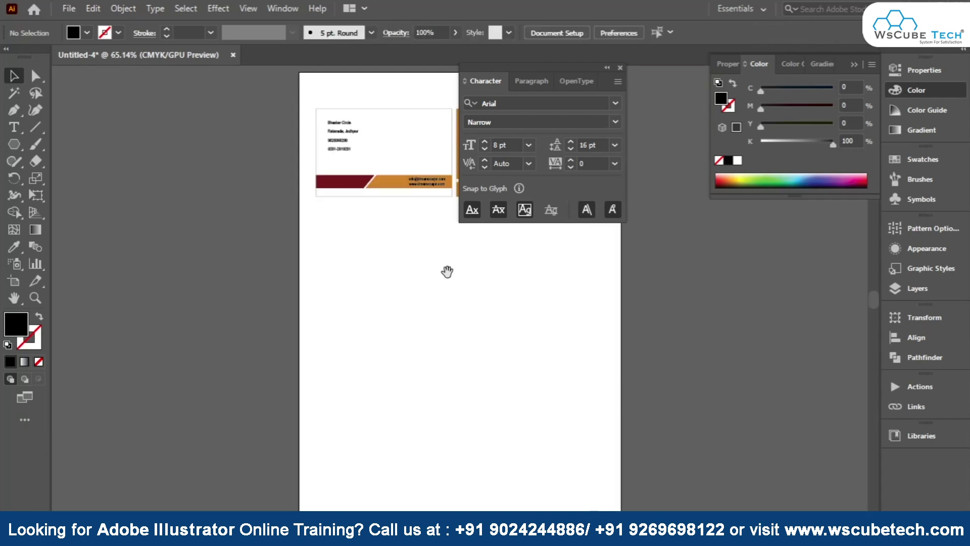
{"action": "scroll", "coordinate": [444, 351], "scroll_direction": "up", "scroll_amount": 3}
{"action": "scroll", "coordinate": [470, 385], "scroll_direction": "up", "scroll_amount": 2}
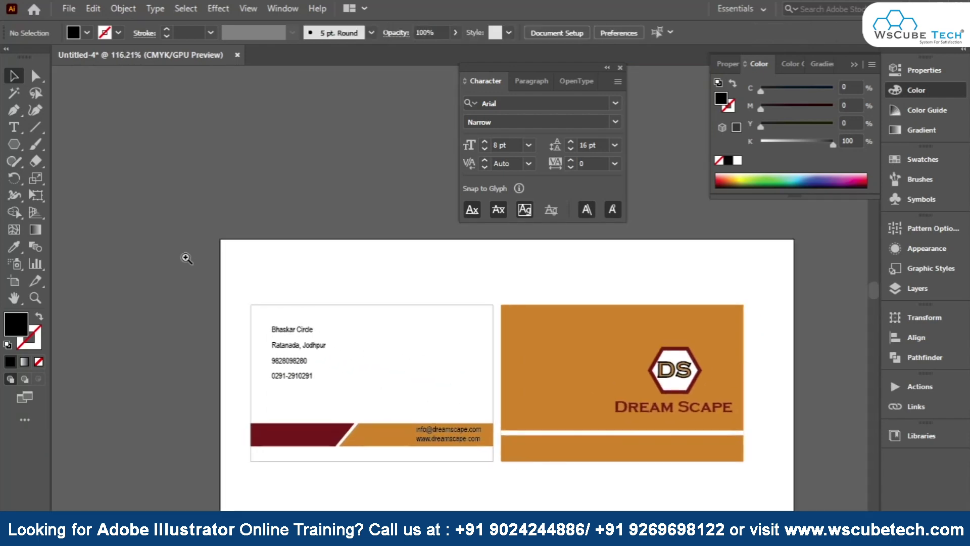
{"action": "scroll", "coordinate": [404, 319], "scroll_direction": "up", "scroll_amount": 1}
{"action": "scroll", "coordinate": [223, 320], "scroll_direction": "up", "scroll_amount": 2}
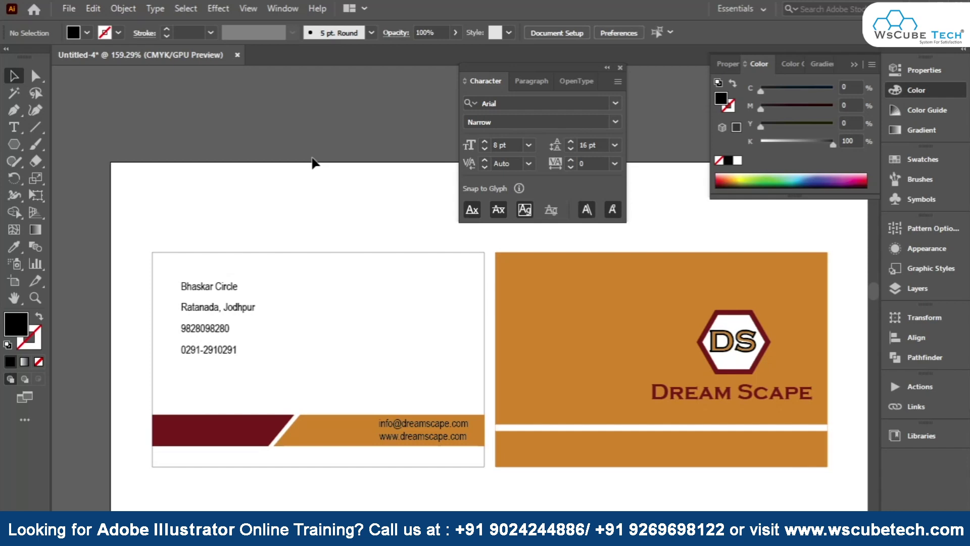
- Open 935.ai and select a QR code on its barcode sheet
{"action": "left_click", "coordinate": [73, 5]}
{"action": "left_click", "coordinate": [83, 50]}
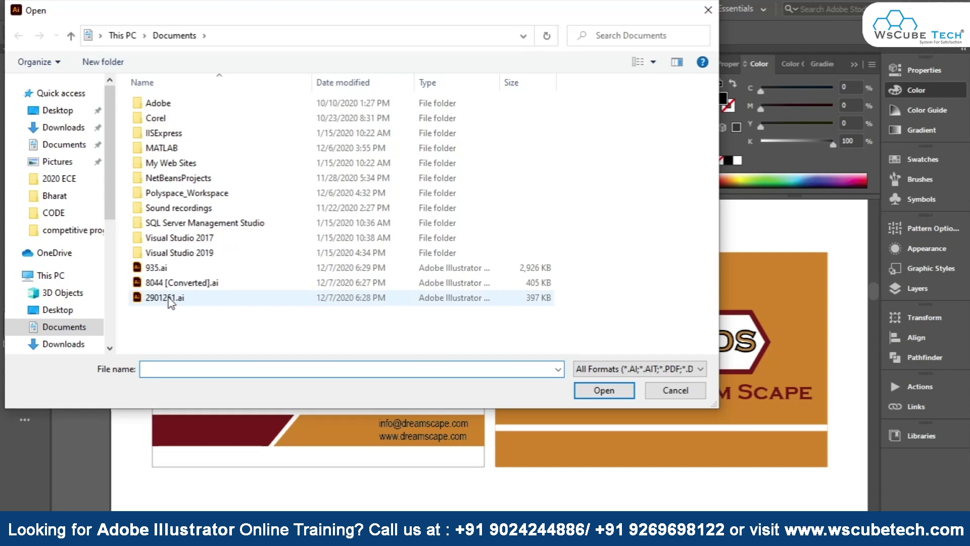
{"action": "left_click", "coordinate": [158, 267]}
{"action": "key", "text": "Return"}
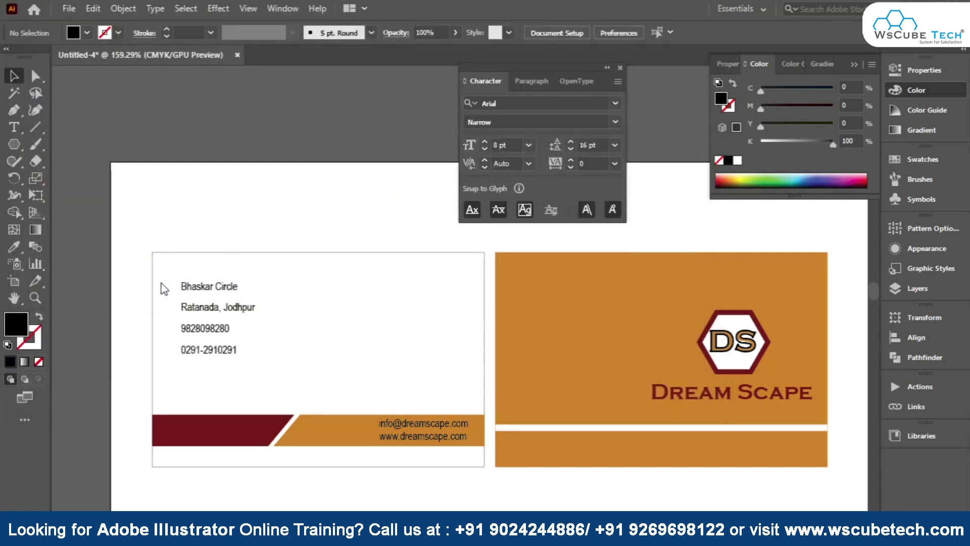
{"action": "left_click_drag", "start_coordinate": [367, 245], "coordinate": [304, 281]}
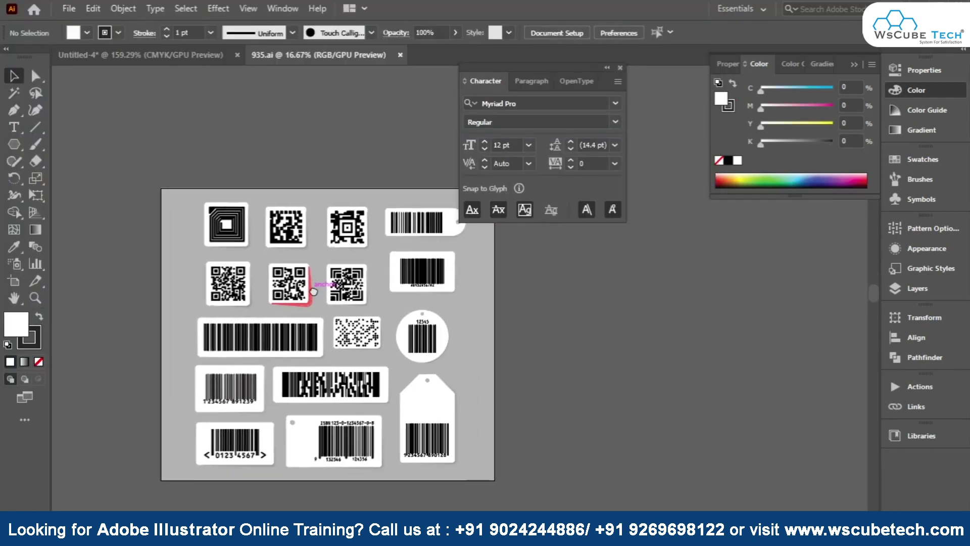
{"action": "scroll", "coordinate": [340, 316], "scroll_direction": "up", "scroll_amount": 1}
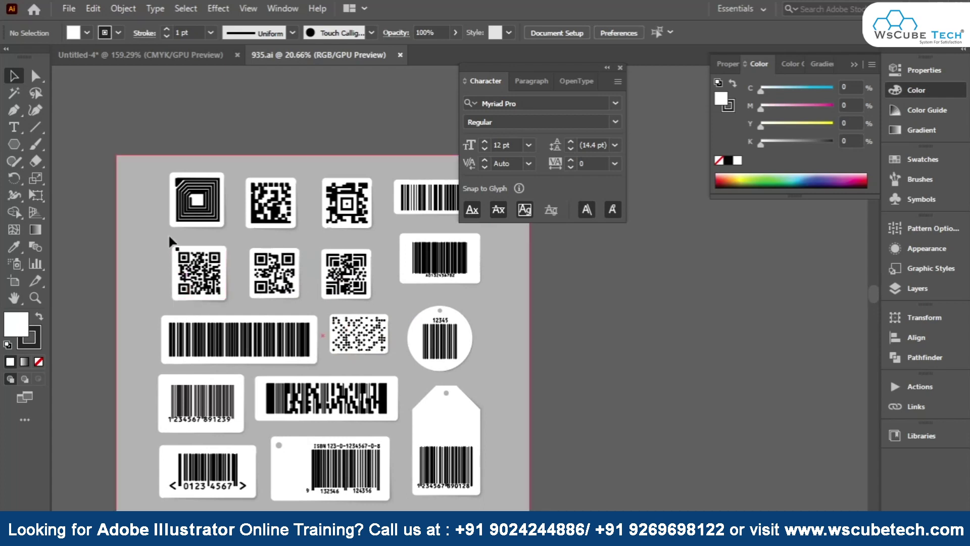
{"action": "left_click", "coordinate": [166, 260]}
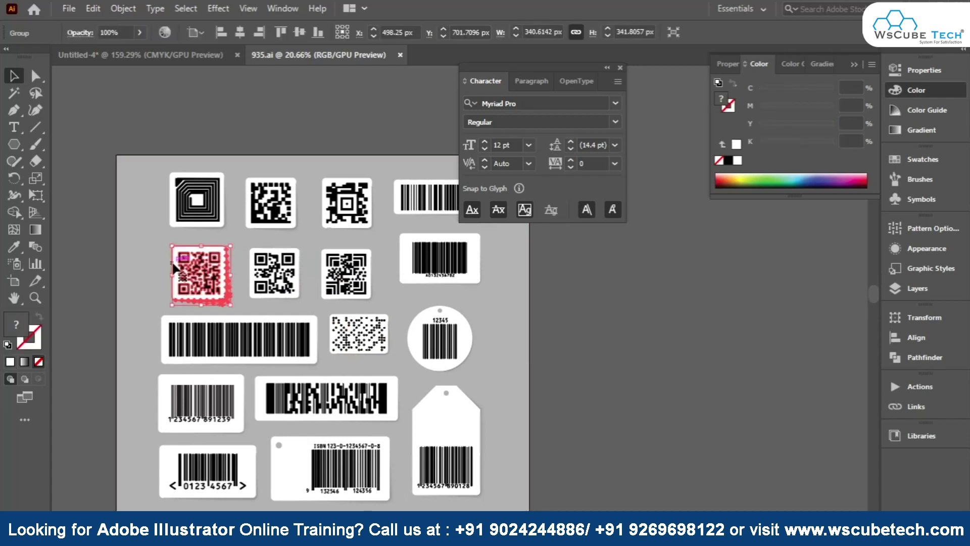
- Paste the QR code into the card, shrink it to about 0.92 inch and place it top right
{"action": "left_click", "coordinate": [162, 50]}
{"action": "key", "text": "ctrl+v"}
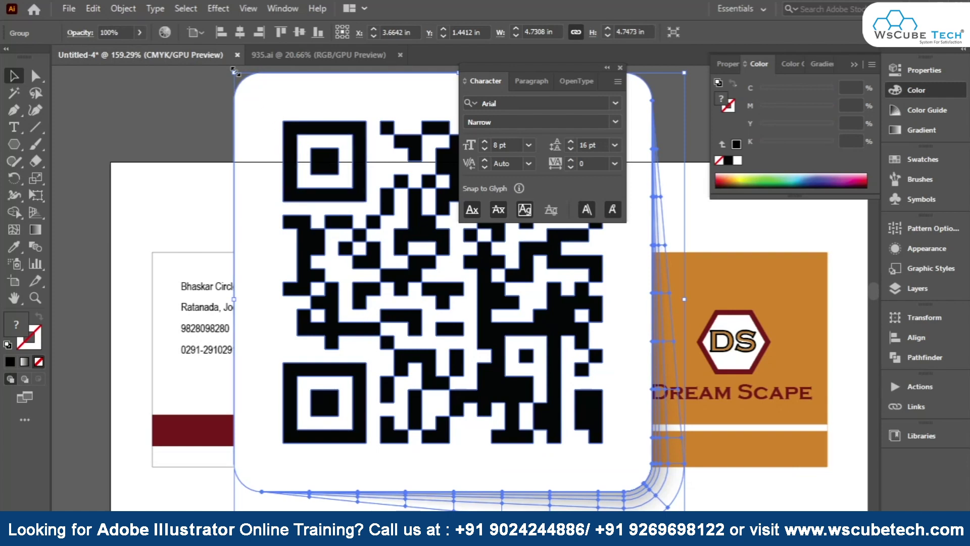
{"action": "left_click_drag", "start_coordinate": [234, 70], "coordinate": [415, 256]}
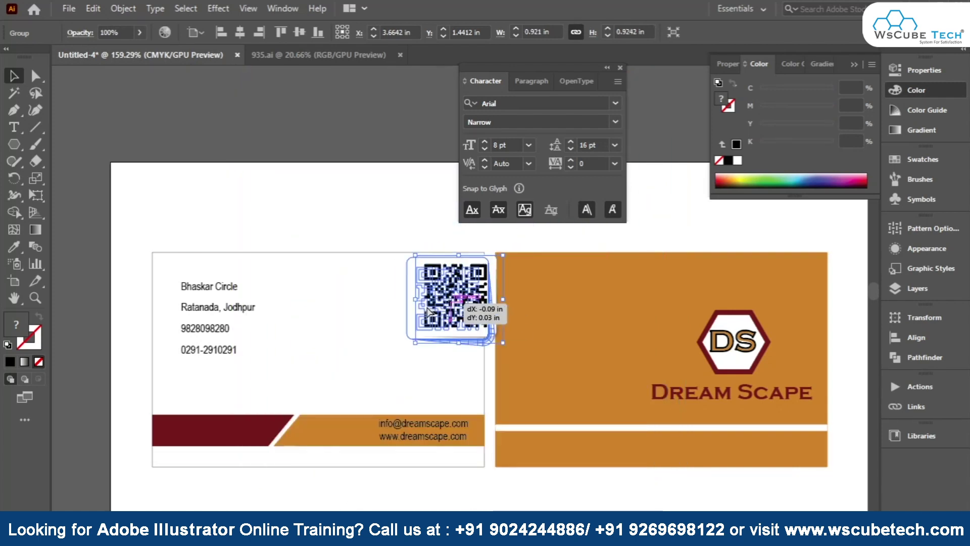
{"action": "left_click_drag", "start_coordinate": [437, 309], "coordinate": [397, 318]}
{"action": "left_click", "coordinate": [300, 145]}
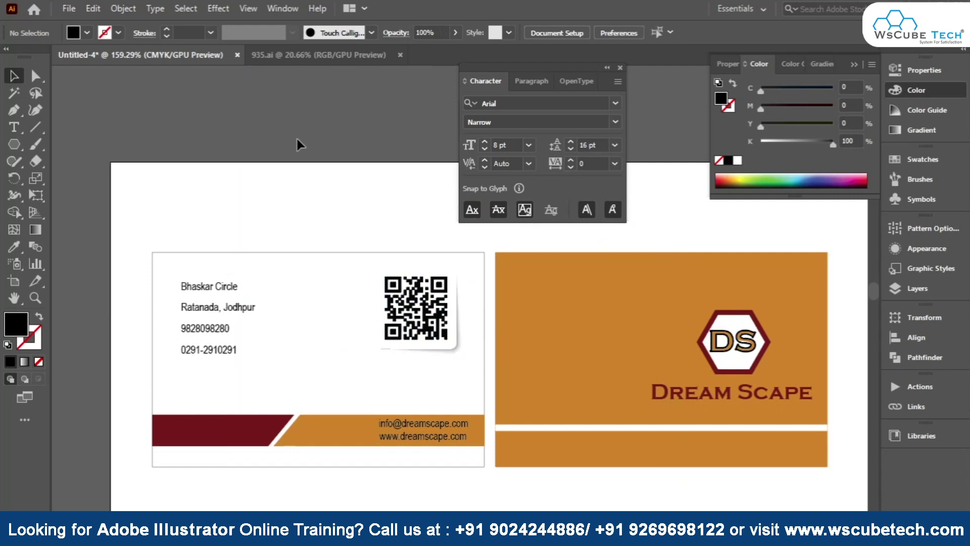
- Open the 8044 [Converted].ai icon file and select its globe icon
{"action": "left_click", "coordinate": [265, 55]}
{"action": "key", "text": "ctrl+o"}
{"action": "double_click", "coordinate": [192, 282]}
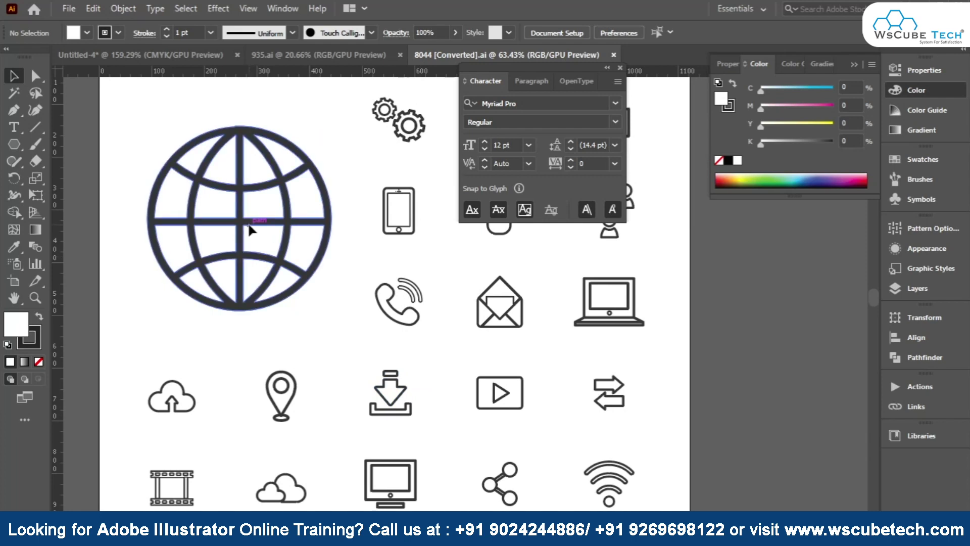
{"action": "left_click", "coordinate": [250, 230]}
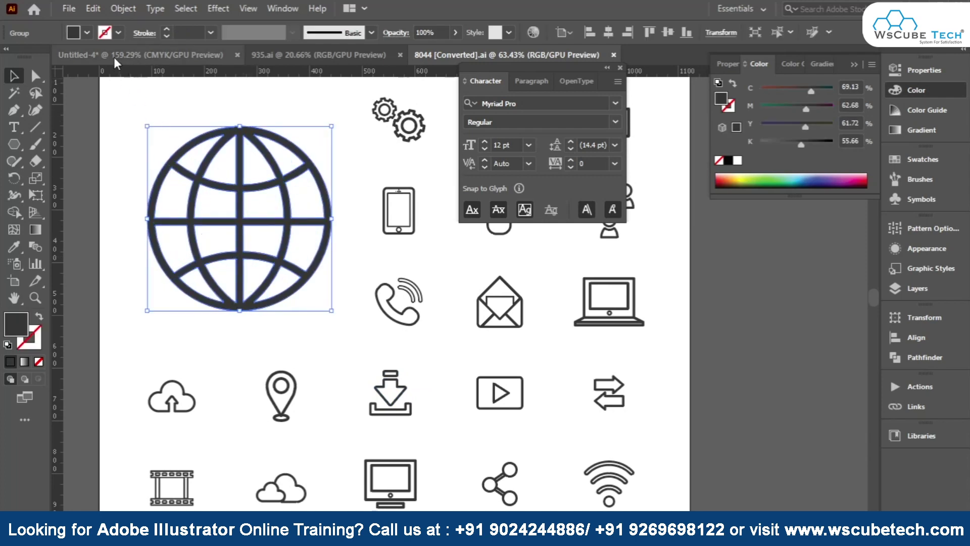
- Paste the globe icon into the card, shrink it and place it beside the website line
{"action": "left_click", "coordinate": [114, 57]}
{"action": "key", "text": "ctrl+v"}
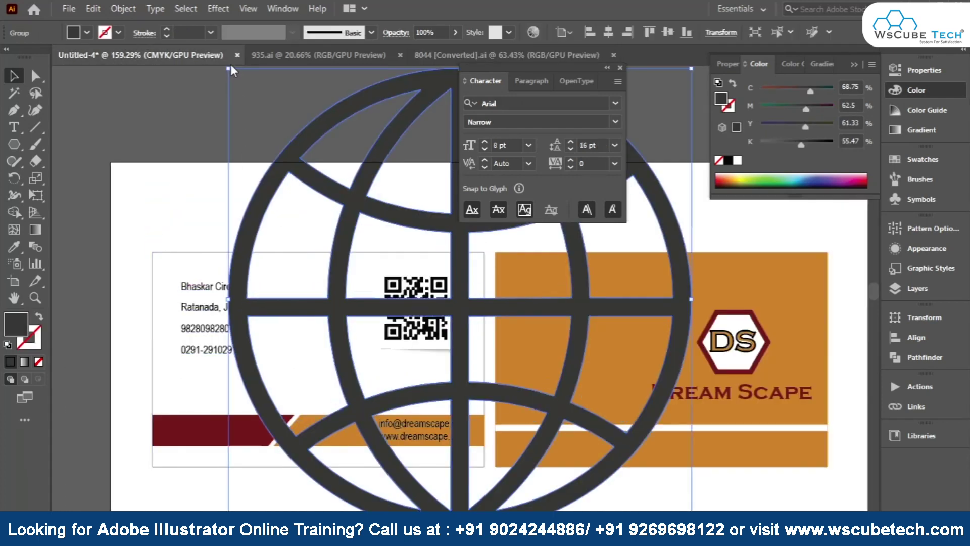
{"action": "left_click_drag", "start_coordinate": [228, 68], "coordinate": [432, 274]}
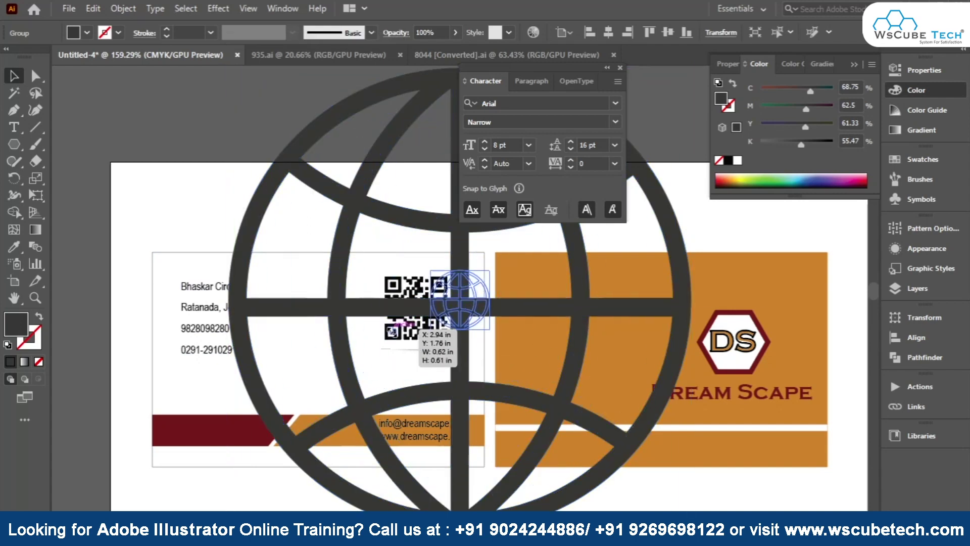
{"action": "mouse_move", "coordinate": [395, 329]}
{"action": "left_mouse_down"}
{"action": "mouse_move", "coordinate": [449, 310]}
{"action": "mouse_move", "coordinate": [365, 430]}
{"action": "left_mouse_up"}
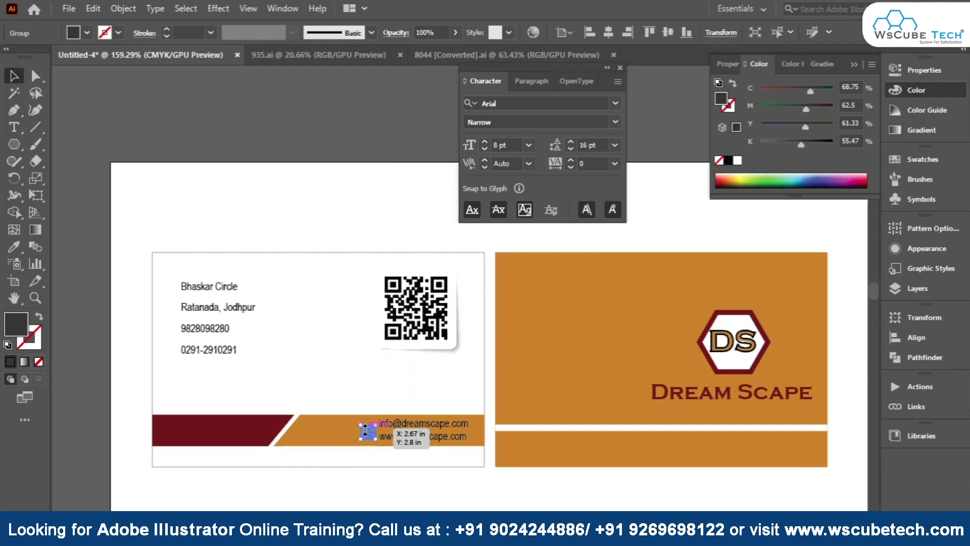
{"action": "scroll", "coordinate": [329, 448], "scroll_direction": "up", "scroll_amount": 3}
{"action": "scroll", "coordinate": [290, 318], "scroll_direction": "up", "scroll_amount": 1}
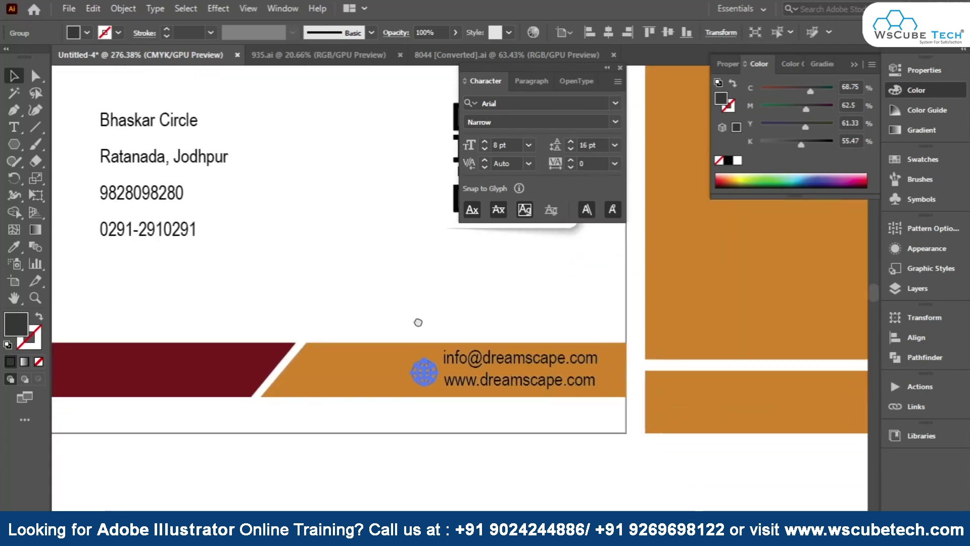
{"action": "scroll", "coordinate": [364, 310], "scroll_direction": "up", "scroll_amount": 2}
{"action": "left_click", "coordinate": [328, 359]}
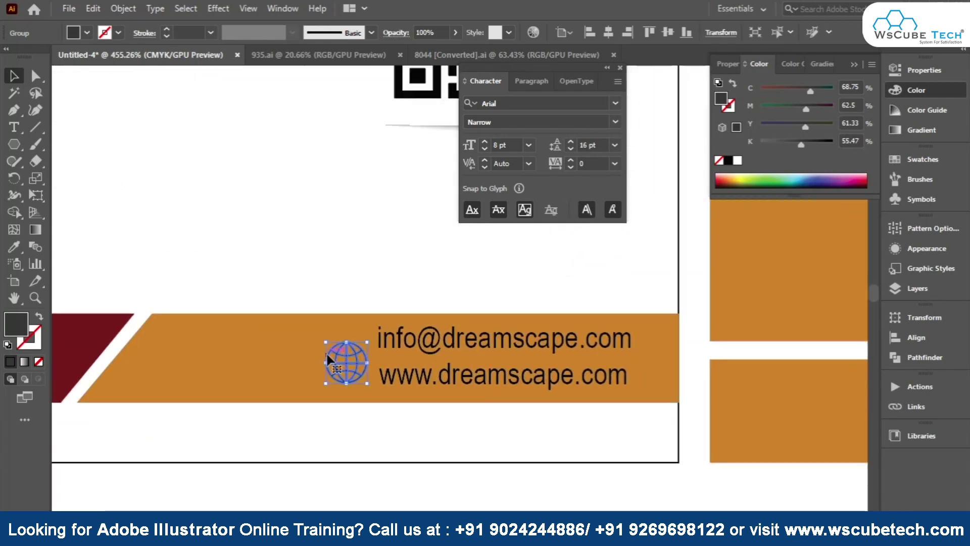
{"action": "mouse_move", "coordinate": [329, 359]}
{"action": "left_mouse_down"}
{"action": "mouse_move", "coordinate": [367, 353]}
{"action": "mouse_move", "coordinate": [359, 375]}
{"action": "left_mouse_up"}
{"action": "left_click", "coordinate": [371, 505]}
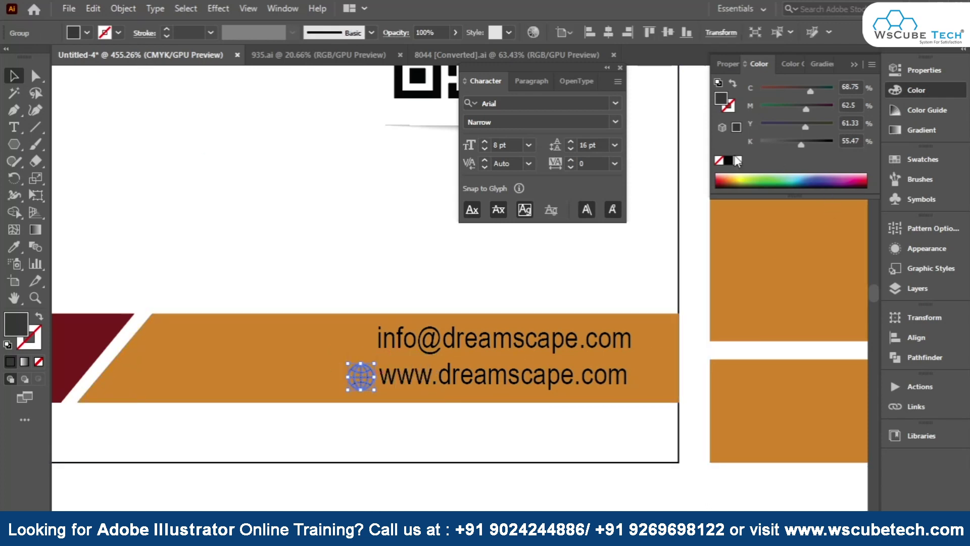
{"action": "left_click", "coordinate": [442, 421]}
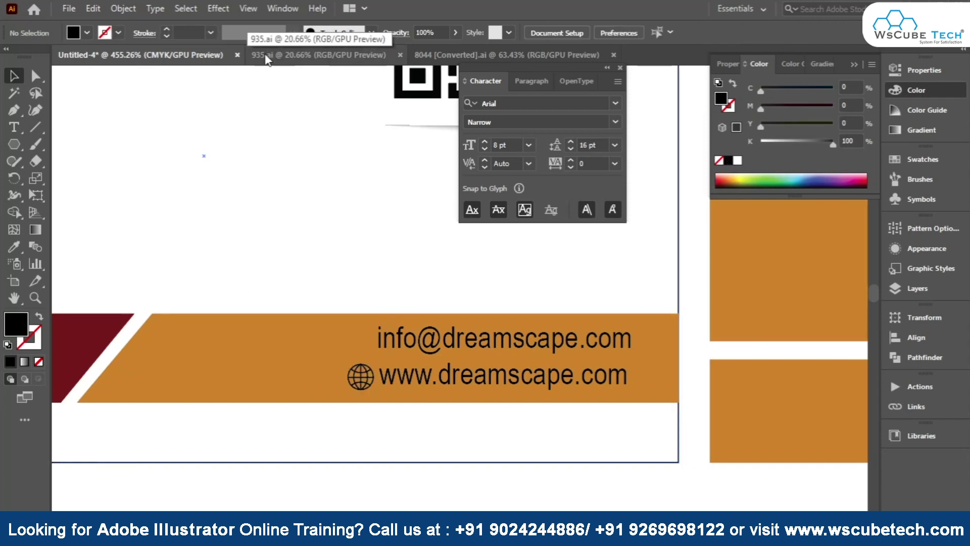
- Scroll through the icon rows on the 8044 [Converted].ai sheet
{"action": "left_click", "coordinate": [284, 53]}
{"action": "left_click", "coordinate": [431, 56]}
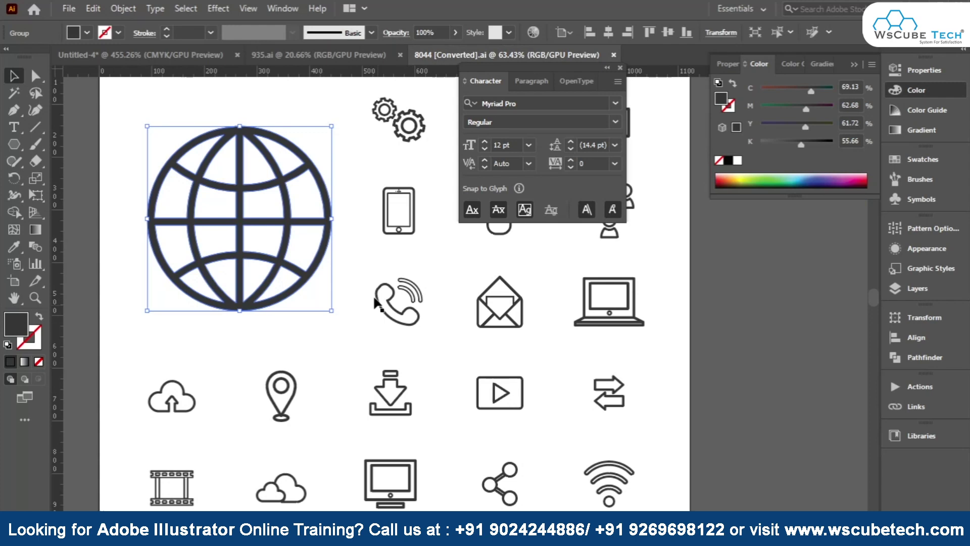
{"action": "scroll", "coordinate": [374, 334], "scroll_direction": "up", "scroll_amount": 3}
{"action": "scroll", "coordinate": [348, 384], "scroll_direction": "up", "scroll_amount": 3}
{"action": "scroll", "coordinate": [337, 414], "scroll_direction": "down", "scroll_amount": 2}
{"action": "scroll", "coordinate": [343, 339], "scroll_direction": "down", "scroll_amount": 5}
{"action": "scroll", "coordinate": [353, 278], "scroll_direction": "down", "scroll_amount": 3}
{"action": "scroll", "coordinate": [344, 271], "scroll_direction": "up", "scroll_amount": 2}
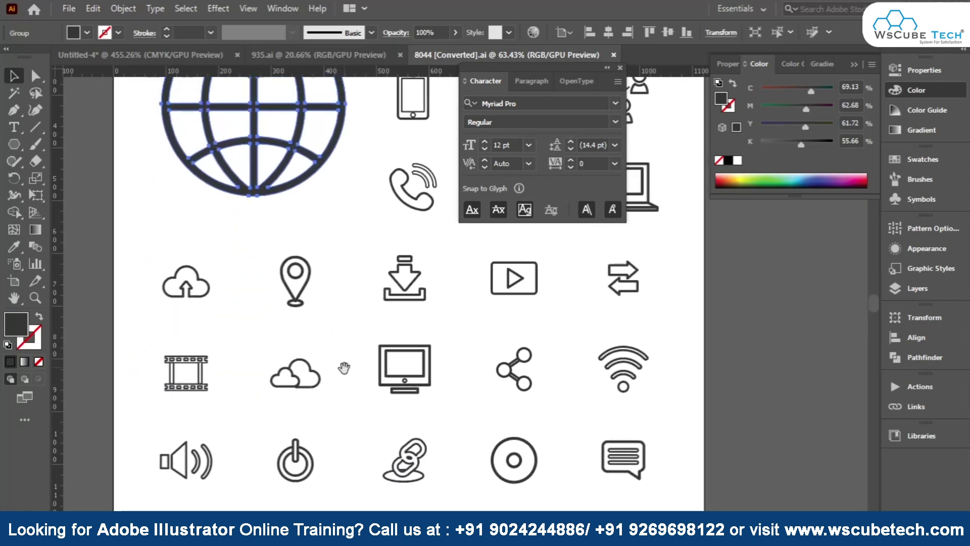
{"action": "key", "text": "ctrl+o"}
- Open 2901251.ai and select its outline mail icon, checking the business card in between
{"action": "double_click", "coordinate": [167, 297]}
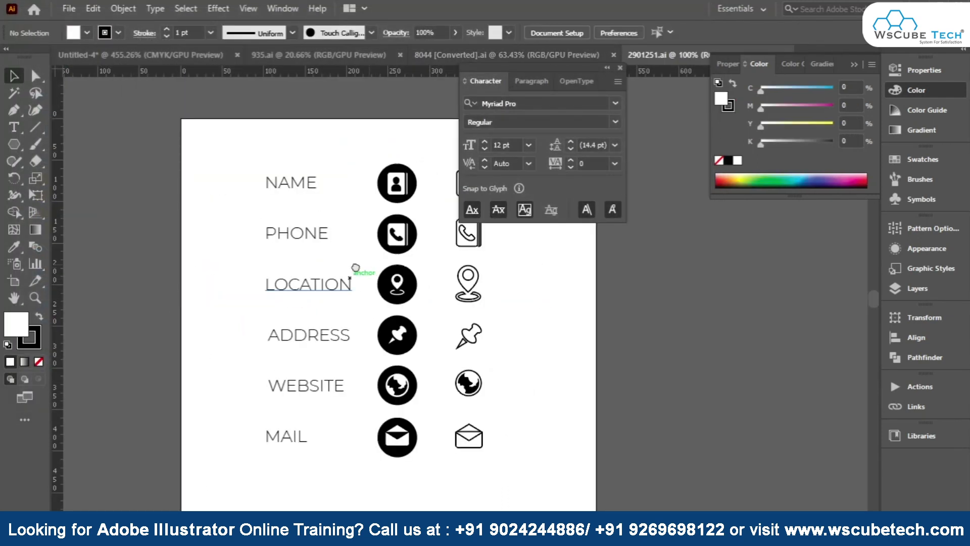
{"action": "left_click_drag", "start_coordinate": [355, 267], "coordinate": [251, 271]}
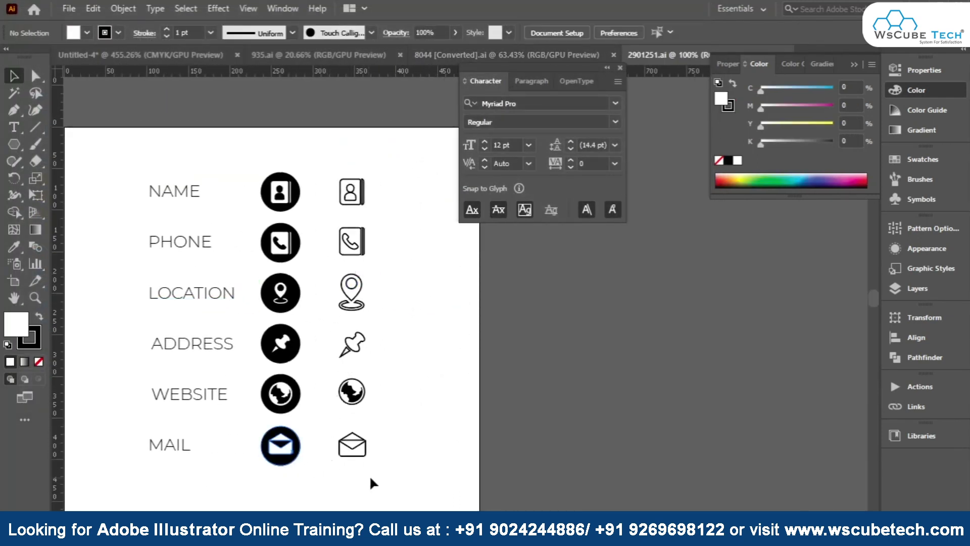
{"action": "mouse_move", "coordinate": [333, 426]}
{"action": "left_mouse_down"}
{"action": "mouse_move", "coordinate": [323, 426]}
{"action": "mouse_move", "coordinate": [384, 464]}
{"action": "left_mouse_up"}
{"action": "left_click", "coordinate": [221, 57]}
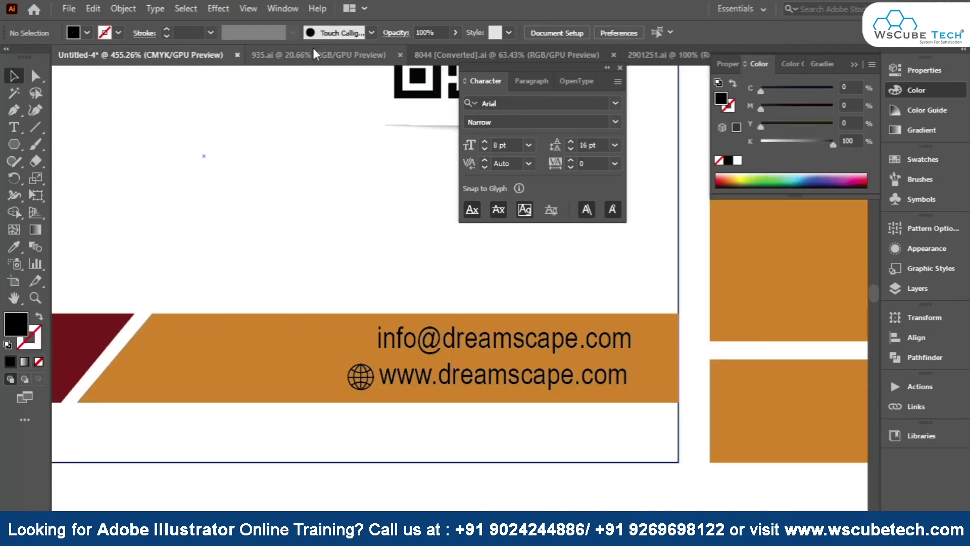
{"action": "left_click", "coordinate": [651, 53]}
{"action": "left_click", "coordinate": [392, 461]}
{"action": "left_click_drag", "start_coordinate": [380, 461], "coordinate": [317, 414]}
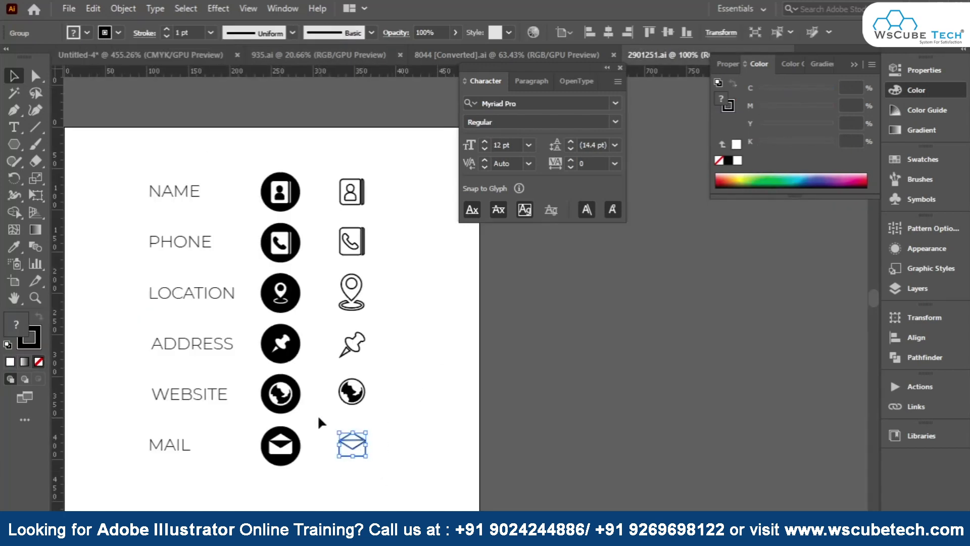
{"action": "left_click", "coordinate": [137, 55]}
{"action": "key", "text": "ctrl+v"}
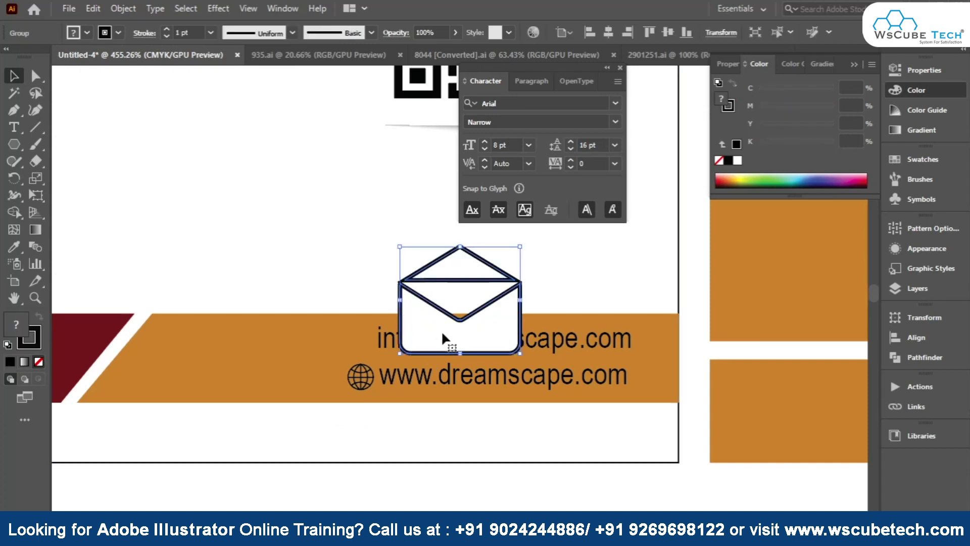
{"action": "left_click_drag", "start_coordinate": [453, 316], "coordinate": [304, 313]}
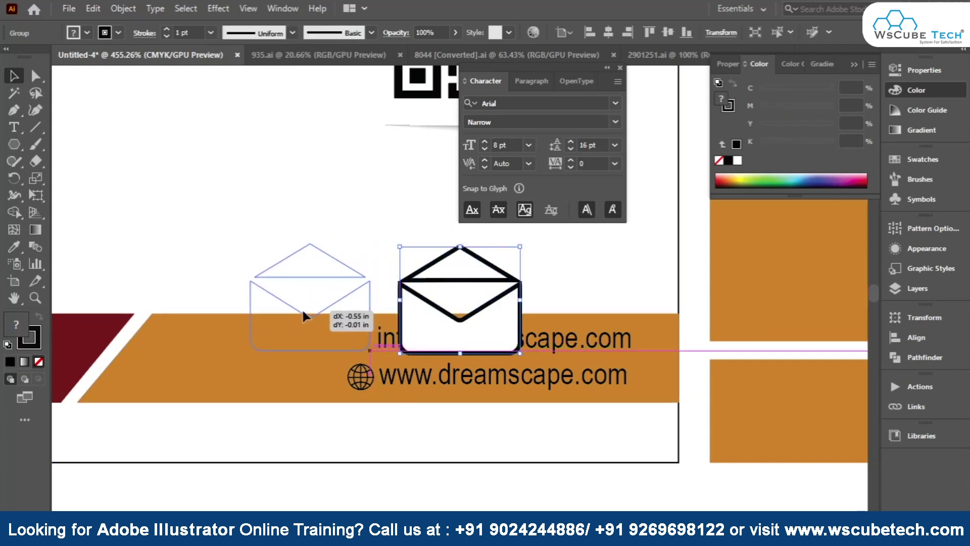
{"action": "left_click_drag", "start_coordinate": [251, 245], "coordinate": [335, 319]}
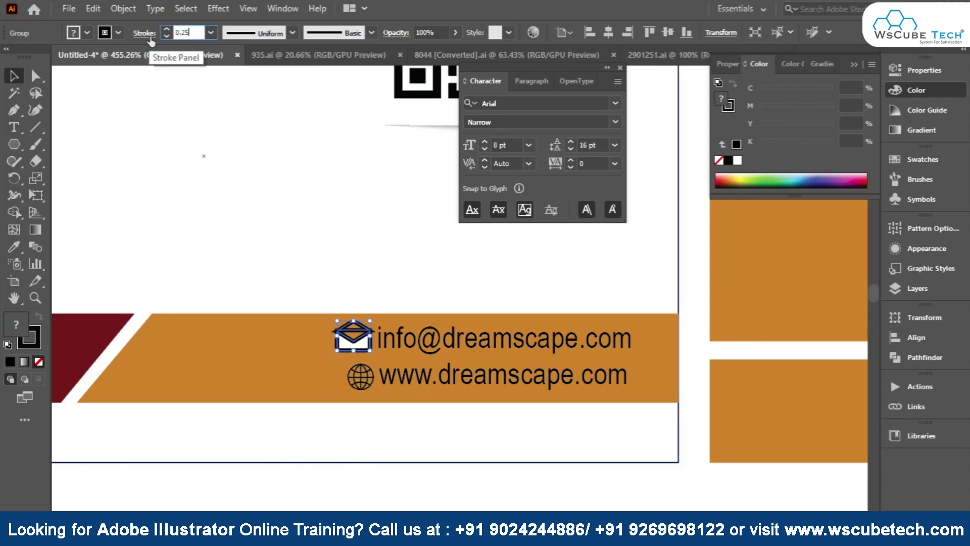
{"action": "key", "text": "Return"}
{"action": "type", "text": "0."}
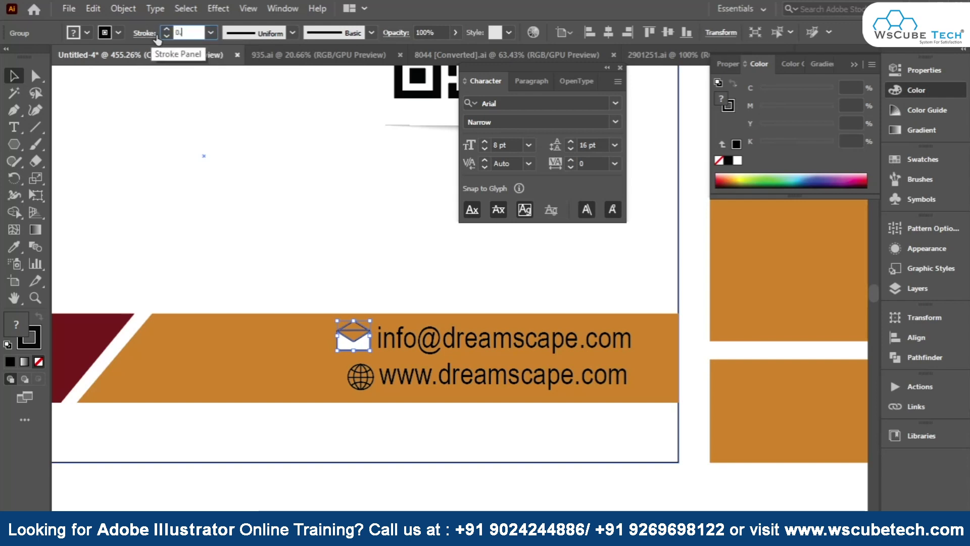
{"action": "left_click", "coordinate": [336, 458]}
{"action": "left_click", "coordinate": [362, 385]}
{"action": "left_click_drag", "start_coordinate": [361, 385], "coordinate": [226, 386]}
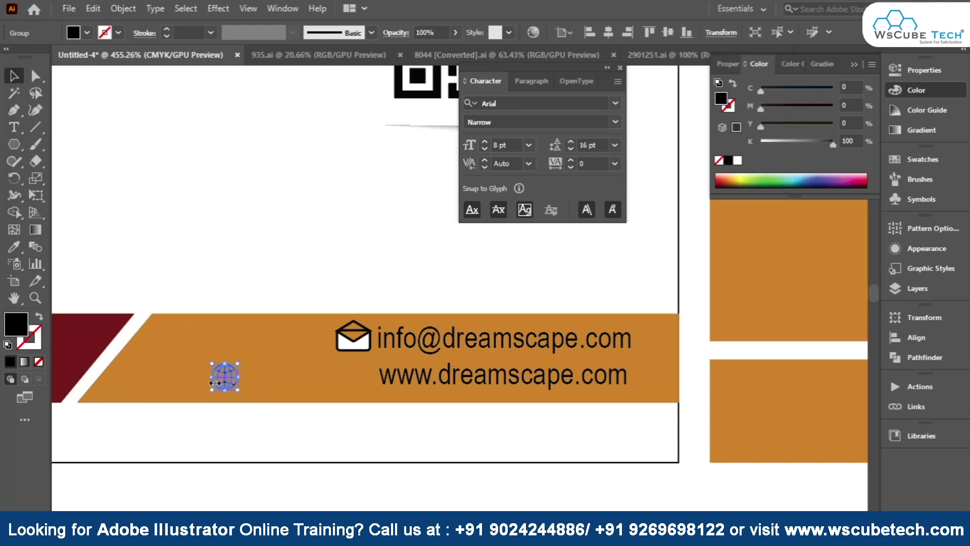
{"action": "mouse_move", "coordinate": [226, 378]}
{"action": "left_mouse_down"}
{"action": "mouse_move", "coordinate": [371, 378]}
{"action": "mouse_move", "coordinate": [354, 378]}
{"action": "left_mouse_up"}
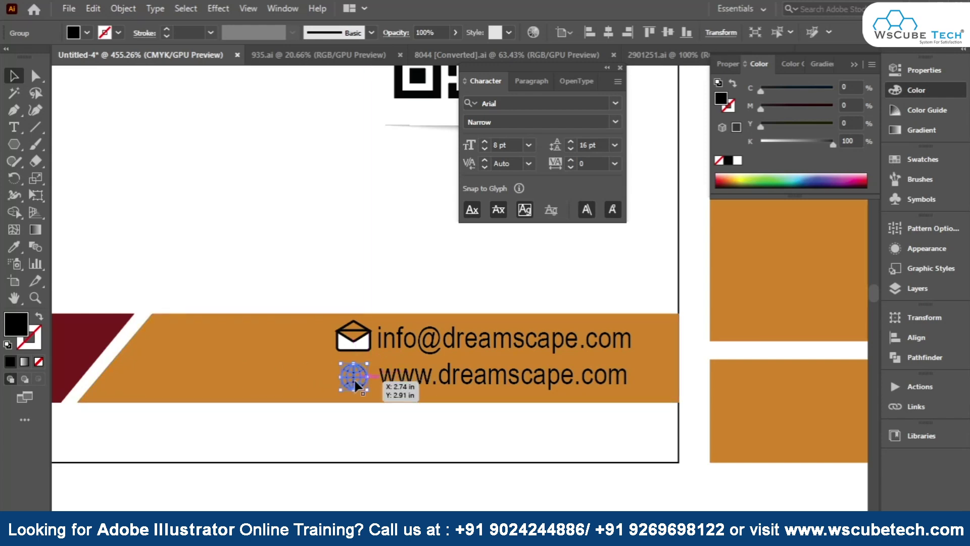
{"action": "left_click", "coordinate": [378, 481]}
{"action": "left_click", "coordinate": [357, 391]}
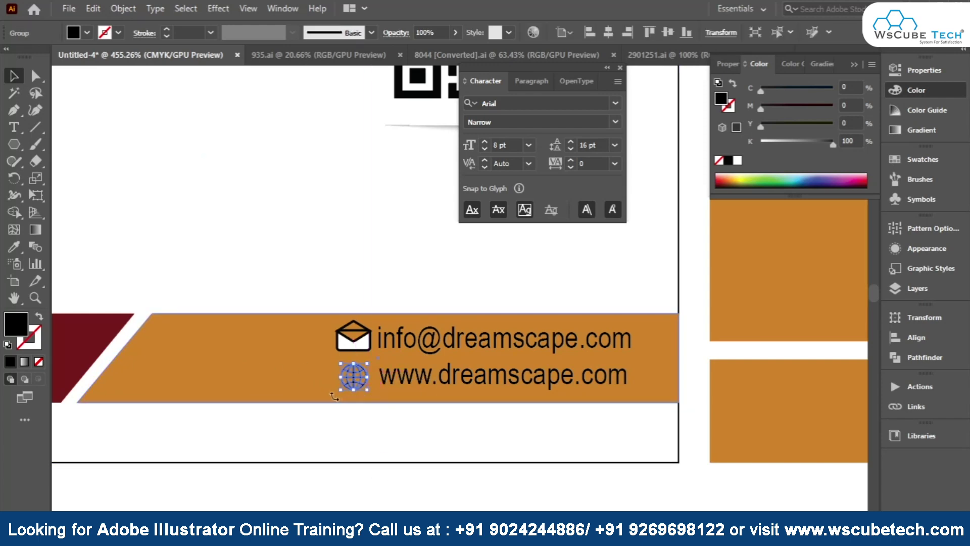
{"action": "mouse_move", "coordinate": [337, 393]}
{"action": "left_mouse_down"}
{"action": "mouse_move", "coordinate": [331, 400]}
{"action": "mouse_move", "coordinate": [362, 387]}
{"action": "left_mouse_up"}
{"action": "left_click", "coordinate": [349, 414]}
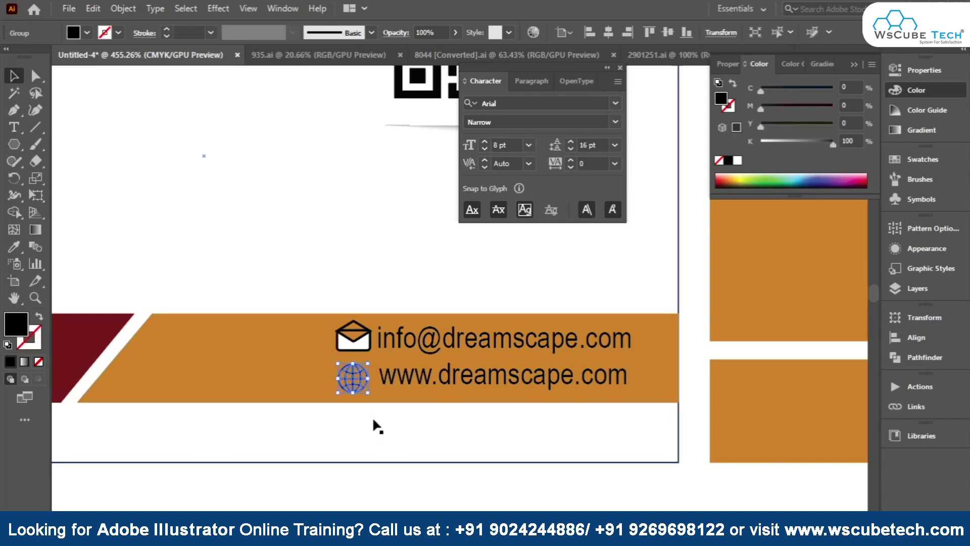
{"action": "scroll", "coordinate": [374, 414], "scroll_direction": "left", "scroll_amount": 2}
{"action": "left_click", "coordinate": [407, 501]}
- Fit the artboard in view and browse the 8044 [Converted].ai icon sheet near the globe
{"action": "key", "text": "ctrl+0"}
{"action": "scroll", "coordinate": [318, 184], "scroll_direction": "up", "scroll_amount": 1}
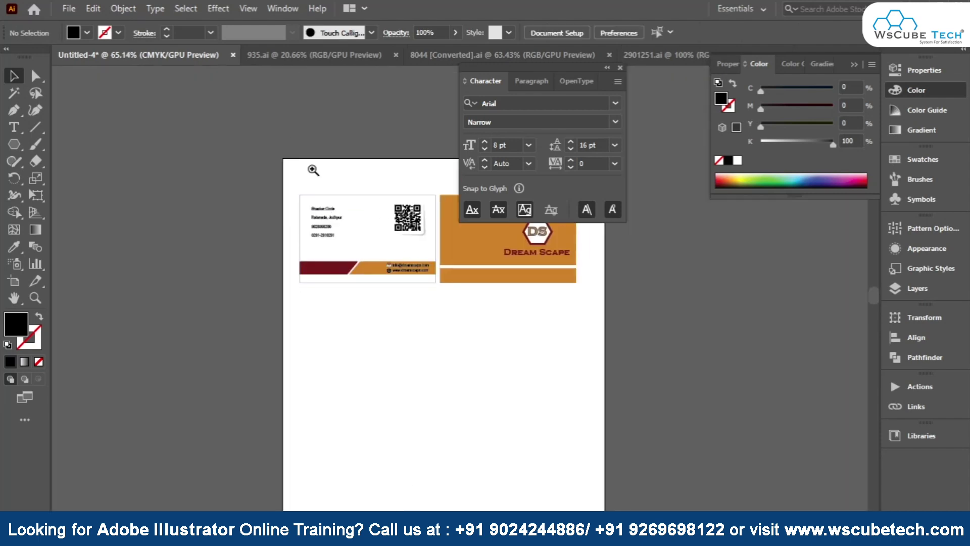
{"action": "scroll", "coordinate": [531, 329], "scroll_direction": "up", "scroll_amount": 2}
{"action": "scroll", "coordinate": [328, 378], "scroll_direction": "up", "scroll_amount": 1}
{"action": "scroll", "coordinate": [328, 378], "scroll_direction": "down", "scroll_amount": 2}
{"action": "scroll", "coordinate": [328, 378], "scroll_direction": "right", "scroll_amount": 5}
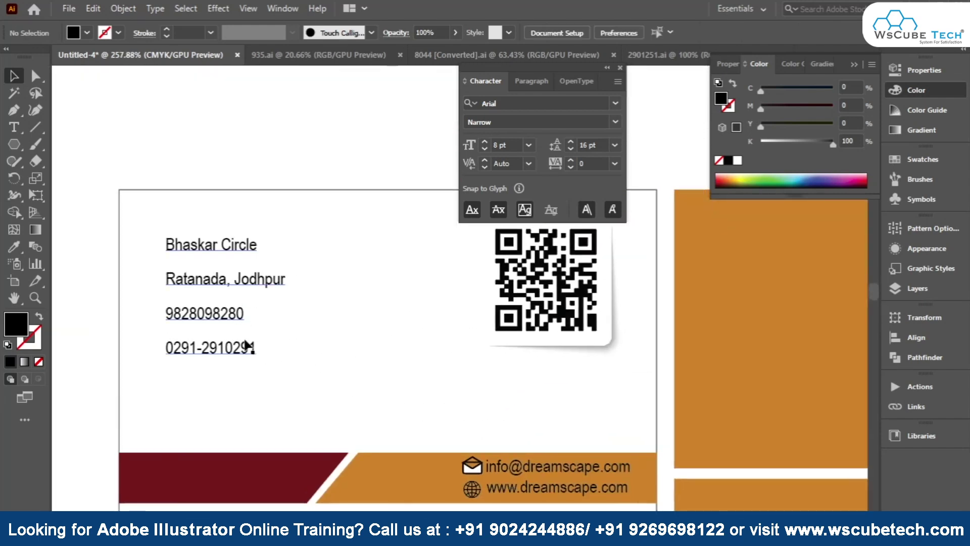
{"action": "left_click", "coordinate": [473, 55]}
{"action": "mouse_move", "coordinate": [413, 242]}
{"action": "left_mouse_down"}
{"action": "mouse_move", "coordinate": [429, 385]}
{"action": "mouse_move", "coordinate": [348, 314]}
{"action": "left_mouse_up"}
{"action": "left_click_drag", "start_coordinate": [354, 404], "coordinate": [360, 298]}
{"action": "mouse_move", "coordinate": [228, 454]}
{"action": "left_mouse_down"}
{"action": "mouse_move", "coordinate": [252, 364]}
{"action": "mouse_move", "coordinate": [277, 378]}
{"action": "left_mouse_up"}
{"action": "left_click_drag", "start_coordinate": [266, 314], "coordinate": [266, 385]}
{"action": "left_click_drag", "start_coordinate": [318, 264], "coordinate": [303, 362]}
{"action": "mouse_move", "coordinate": [292, 305]}
{"action": "left_mouse_down"}
{"action": "mouse_move", "coordinate": [296, 425]}
{"action": "mouse_move", "coordinate": [343, 242]}
{"action": "left_mouse_up"}
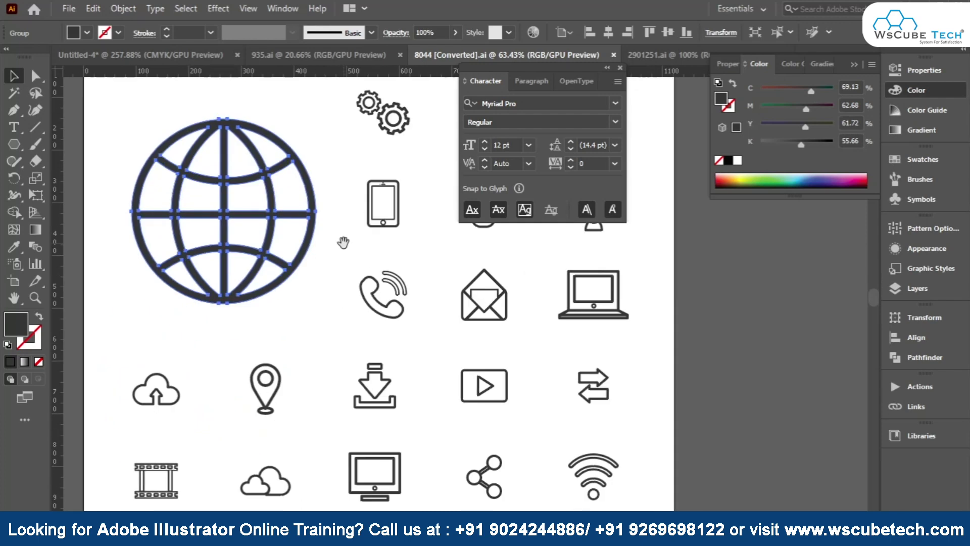
- Pick out the filled location icon on the 2901251.ai contact sheet
{"action": "left_click", "coordinate": [667, 55]}
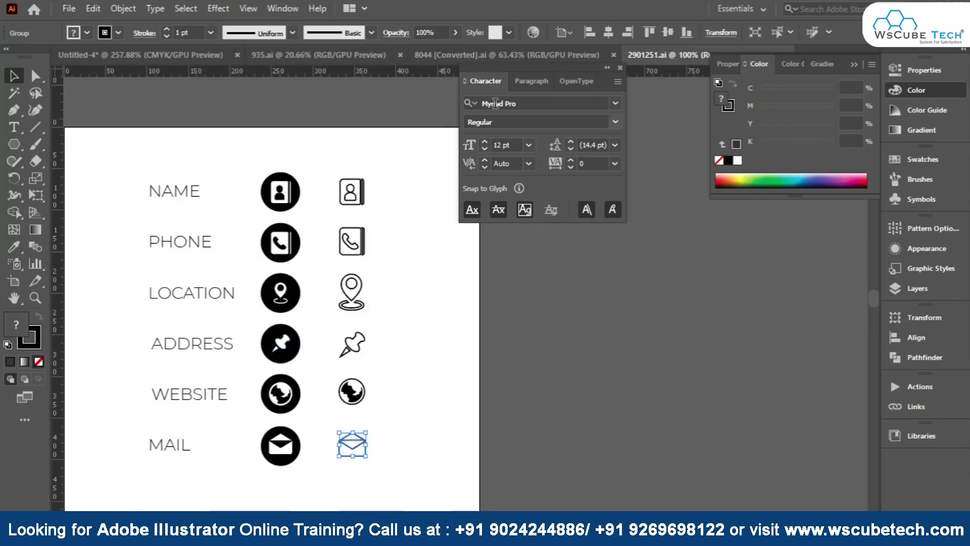
{"action": "left_click", "coordinate": [368, 298]}
{"action": "left_click", "coordinate": [302, 304]}
{"action": "left_click", "coordinate": [329, 265]}
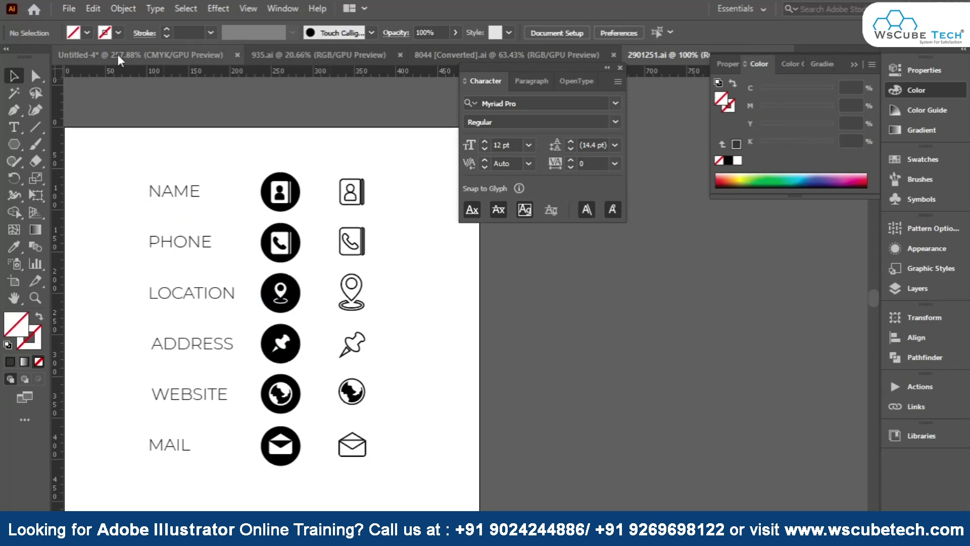
{"action": "left_click", "coordinate": [118, 55]}
{"action": "left_click", "coordinate": [657, 55]}
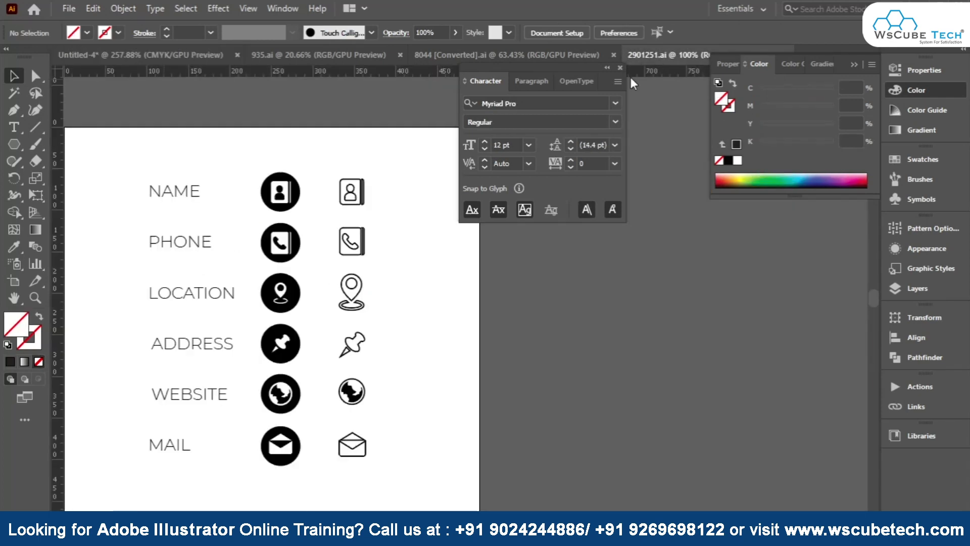
{"action": "left_click", "coordinate": [308, 313]}
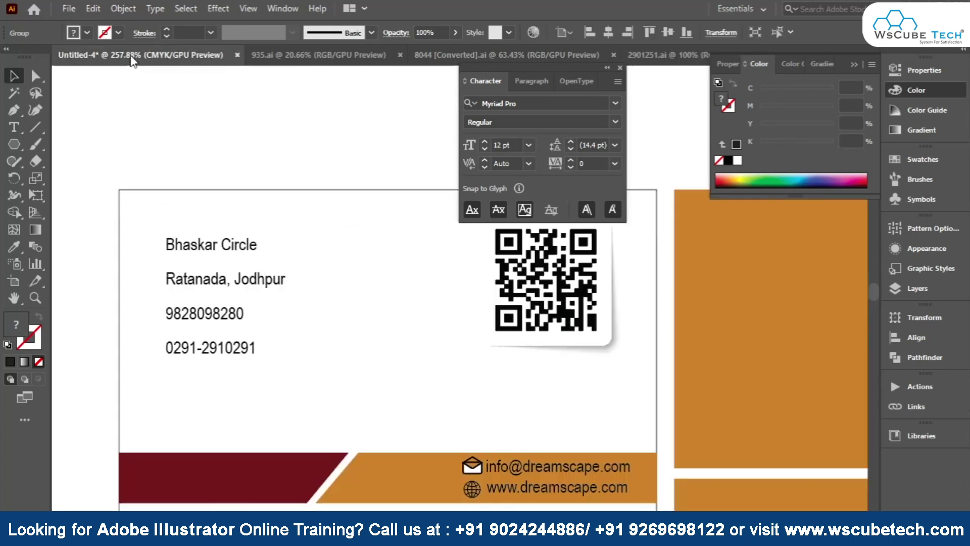
- Paste the filled location pin, shrink it, and place it right before Bhaskar Circle
{"action": "left_click", "coordinate": [131, 56]}
{"action": "key", "text": "ctrl+v"}
{"action": "left_click_drag", "start_coordinate": [434, 286], "coordinate": [161, 278]}
{"action": "left_click_drag", "start_coordinate": [234, 340], "coordinate": [159, 321]}
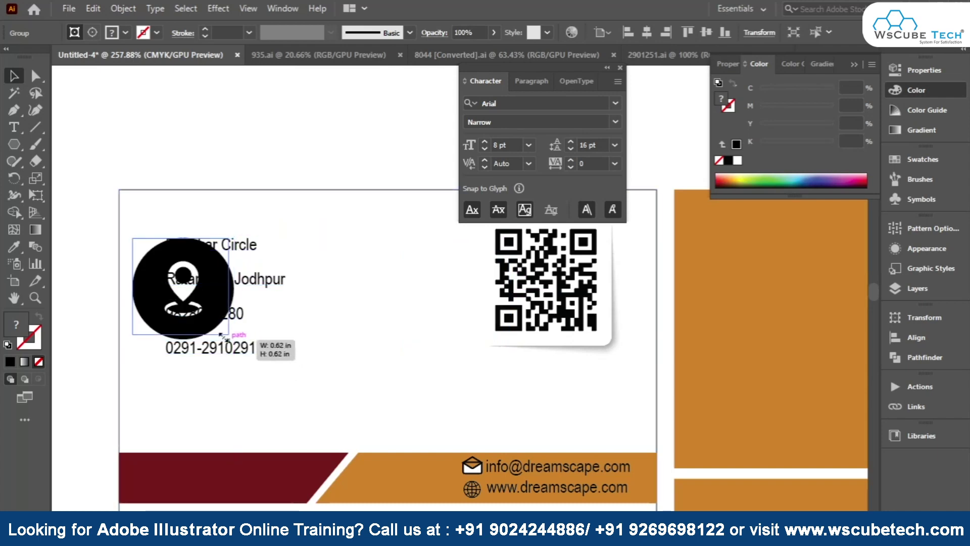
{"action": "mouse_move", "coordinate": [158, 322]}
{"action": "left_mouse_down"}
{"action": "mouse_move", "coordinate": [150, 256]}
{"action": "mouse_move", "coordinate": [137, 245]}
{"action": "left_mouse_up"}
{"action": "left_click", "coordinate": [104, 229]}
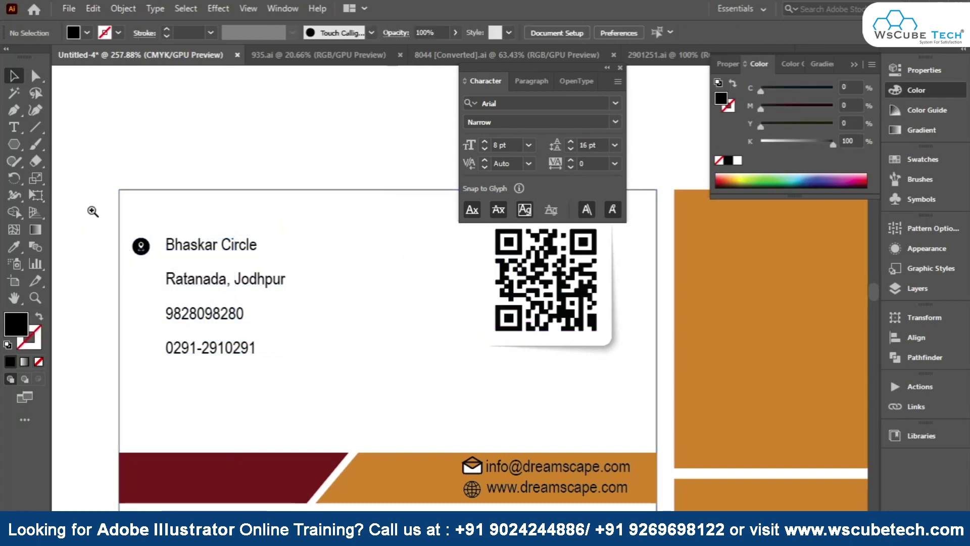
{"action": "scroll", "coordinate": [96, 227], "scroll_direction": "up", "scroll_amount": 3}
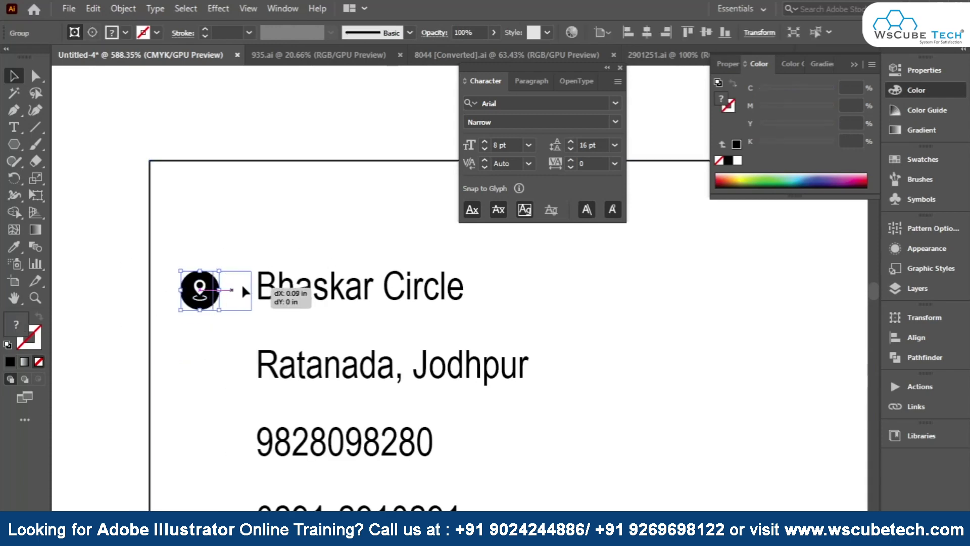
{"action": "left_click_drag", "start_coordinate": [216, 292], "coordinate": [248, 286]}
{"action": "scroll", "coordinate": [222, 316], "scroll_direction": "down", "scroll_amount": 5, "text": "alt"}
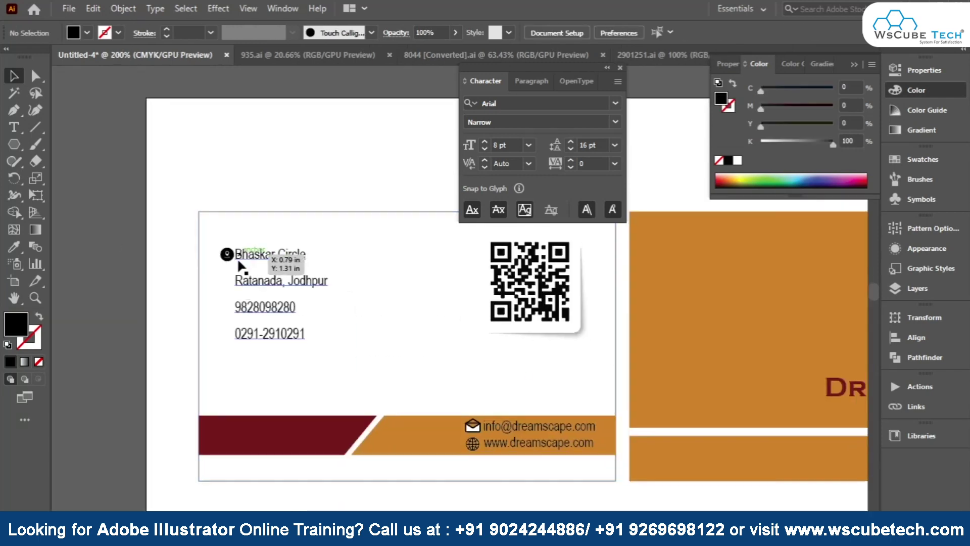
{"action": "left_click", "coordinate": [639, 54]}
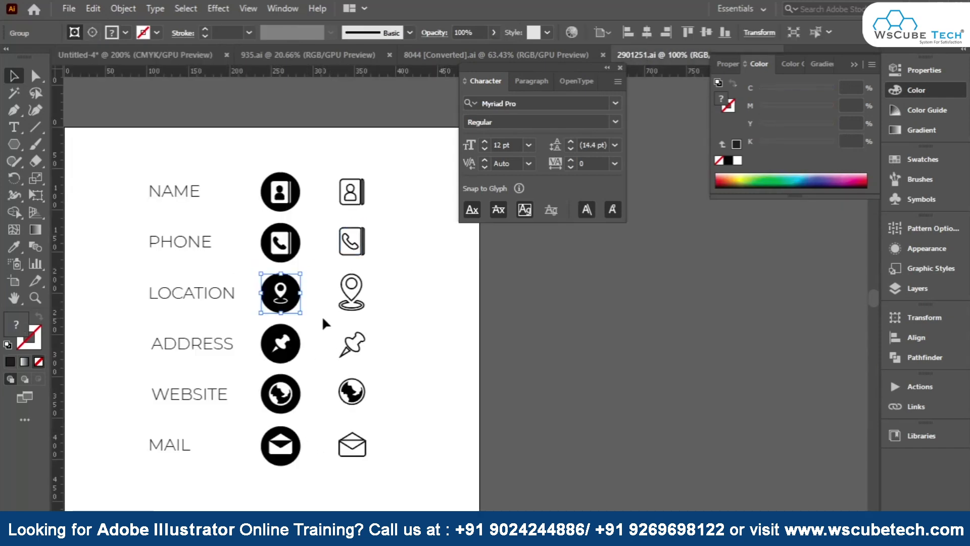
- Copy the filled phone icon from 2901251.ai and paste it next to the address text
{"action": "left_click", "coordinate": [328, 240]}
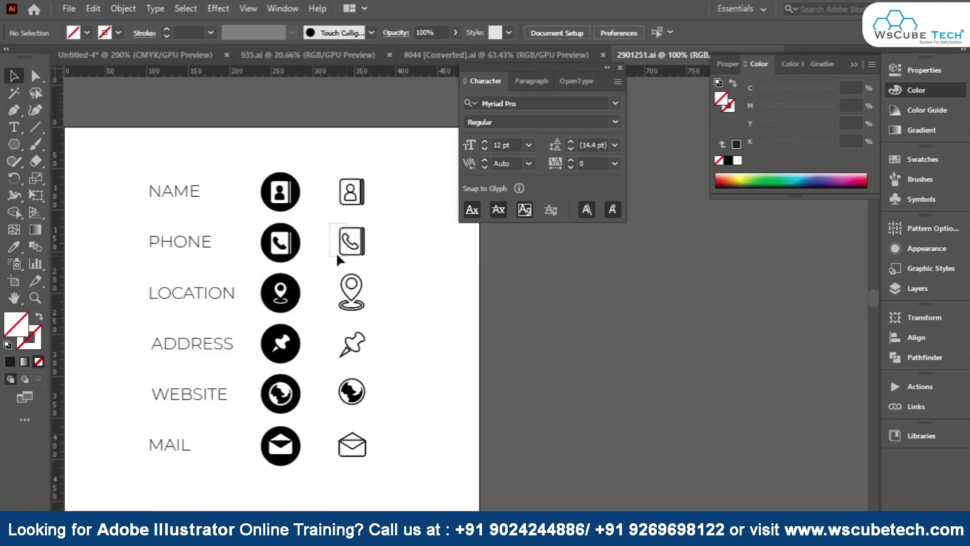
{"action": "left_click_drag", "start_coordinate": [251, 267], "coordinate": [250, 264]}
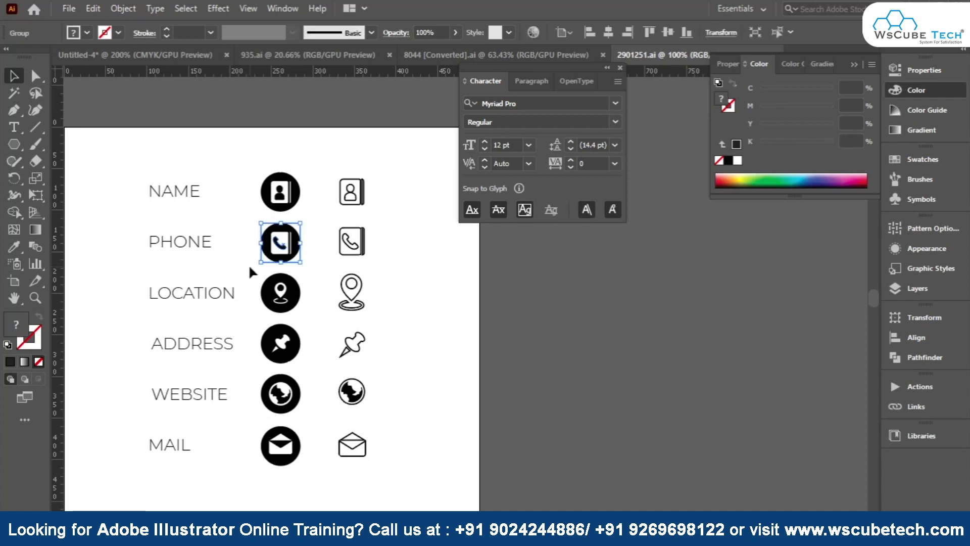
{"action": "key", "text": "ctrl+c"}
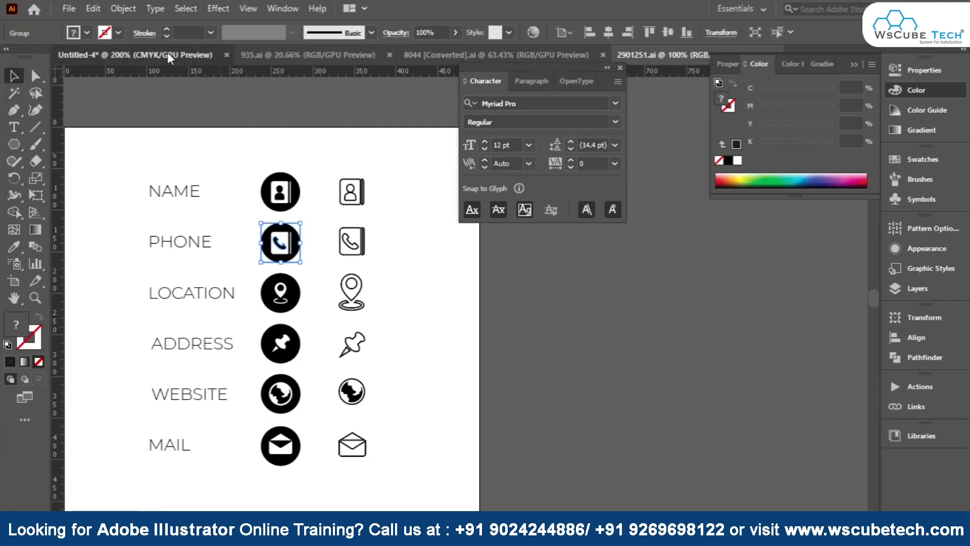
{"action": "left_click", "coordinate": [171, 55]}
{"action": "key", "text": "ctrl+v"}
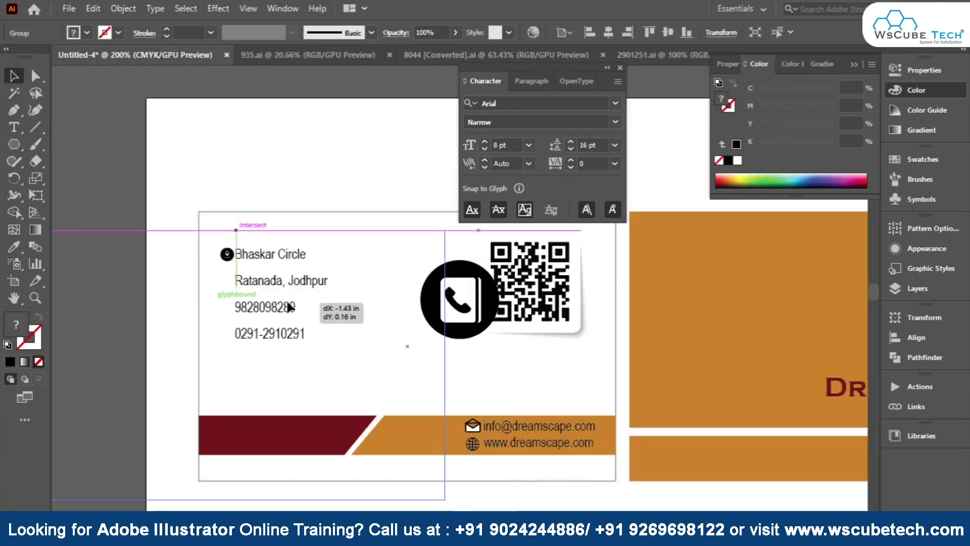
{"action": "left_click", "coordinate": [209, 289]}
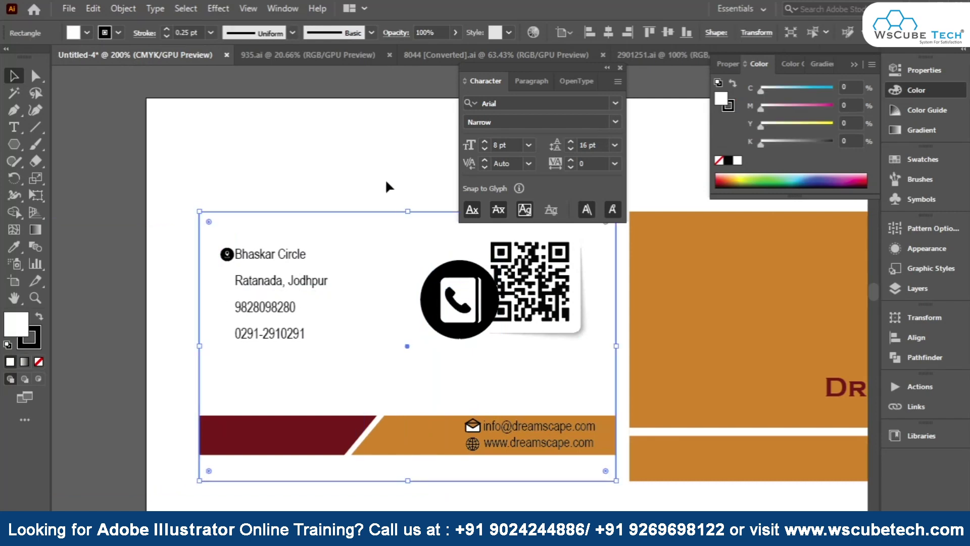
{"action": "left_click_drag", "start_coordinate": [386, 177], "coordinate": [505, 363]}
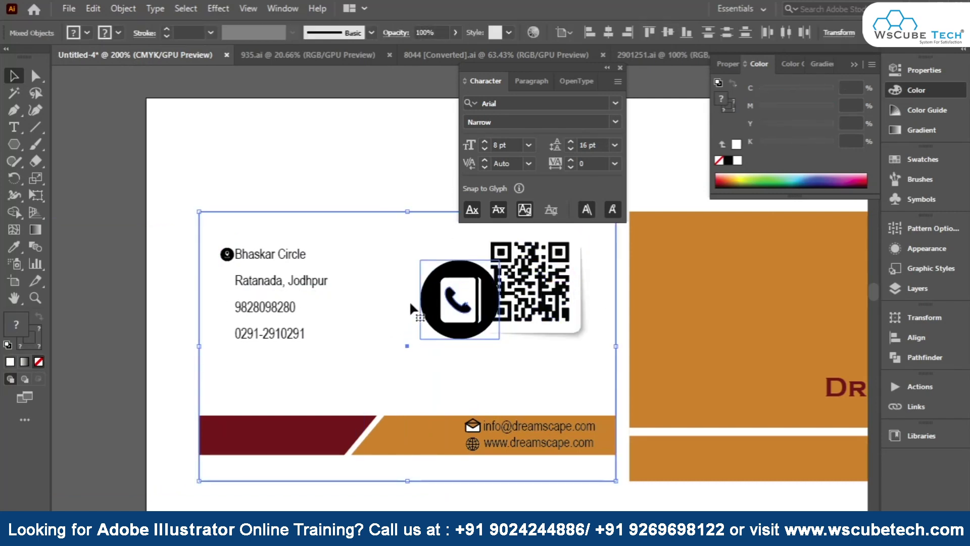
{"action": "left_click_drag", "start_coordinate": [434, 288], "coordinate": [181, 289]}
- Set the location pin's exact width and height in the Transform popup
{"action": "scroll", "coordinate": [145, 219], "scroll_direction": "up", "scroll_amount": 3}
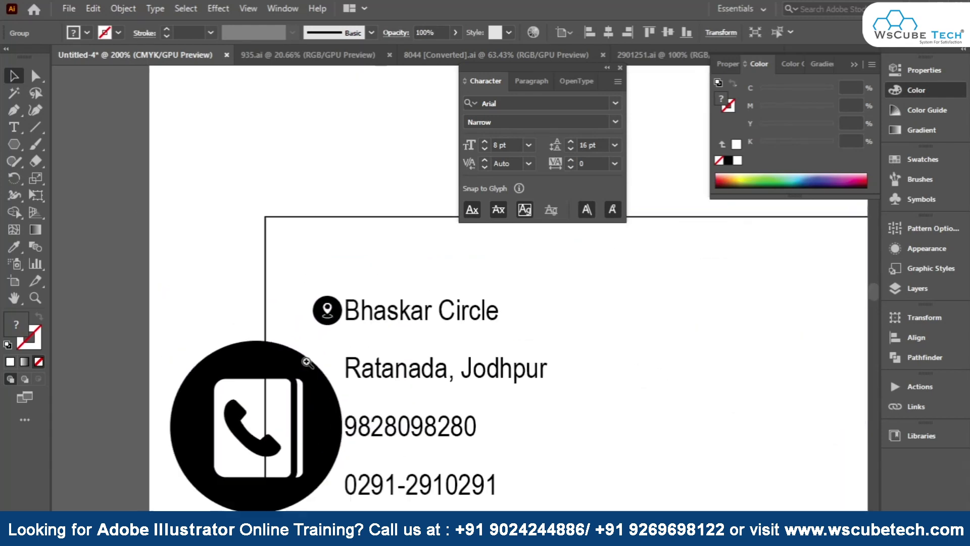
{"action": "left_click", "coordinate": [328, 323]}
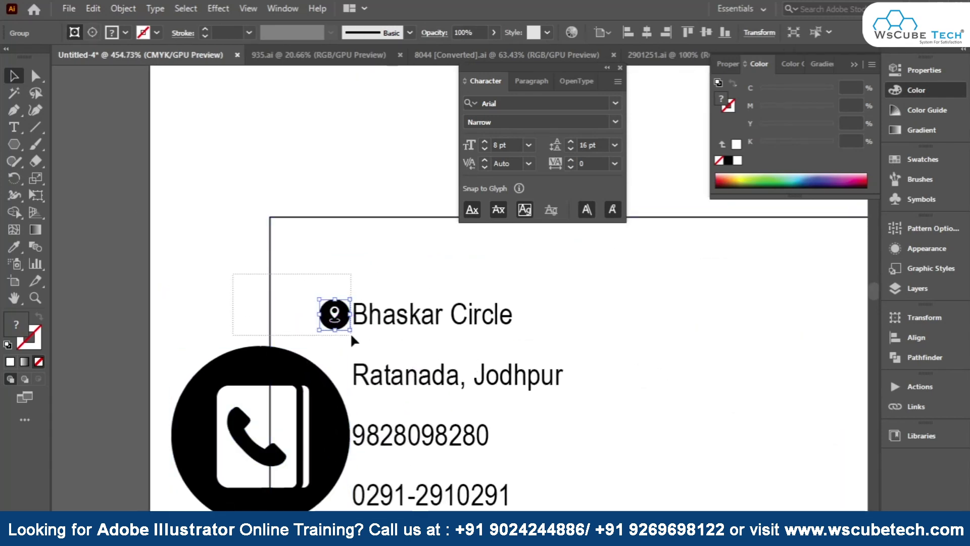
{"action": "left_click", "coordinate": [326, 268]}
{"action": "left_click", "coordinate": [364, 314]}
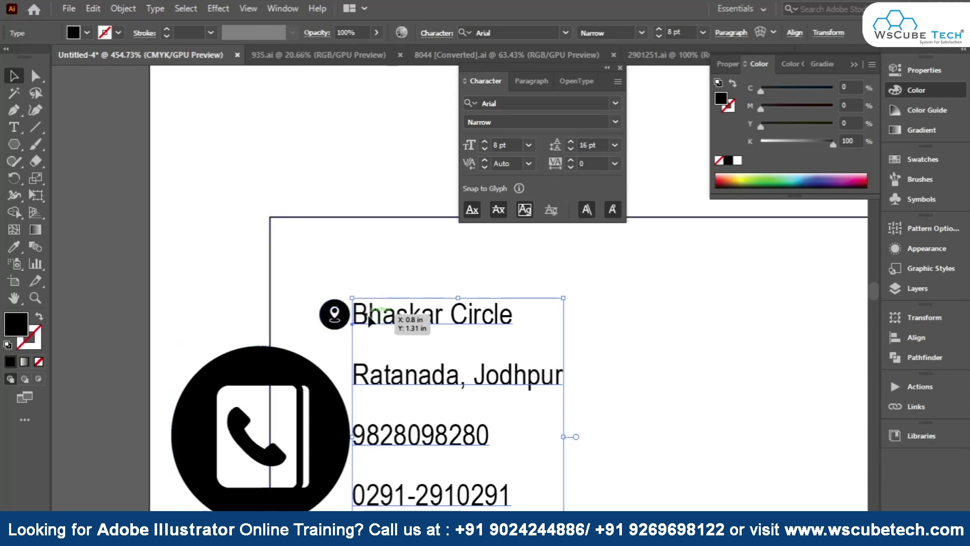
{"action": "left_click", "coordinate": [371, 333]}
{"action": "left_click", "coordinate": [349, 331]}
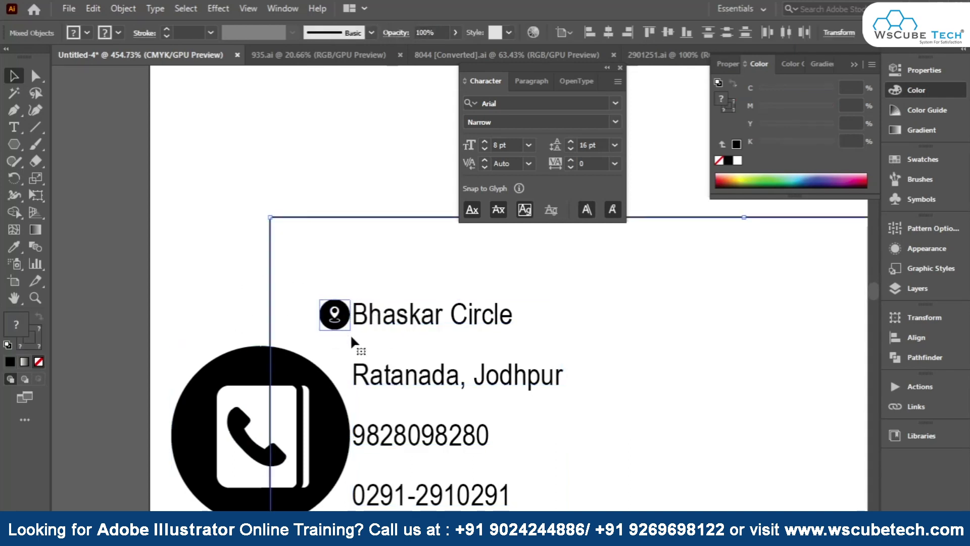
{"action": "left_click_drag", "start_coordinate": [320, 329], "coordinate": [319, 337]}
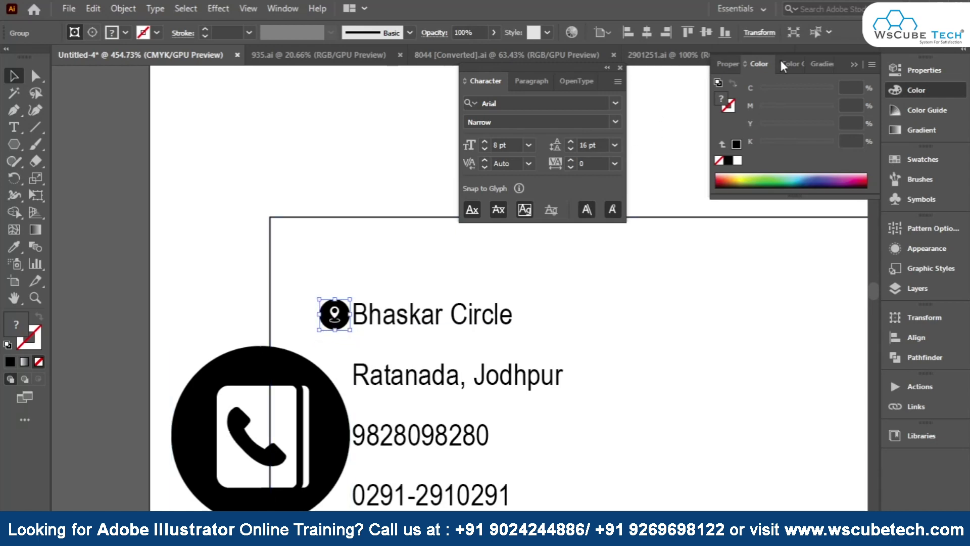
{"action": "left_click", "coordinate": [759, 32]}
{"action": "left_click", "coordinate": [740, 56]}
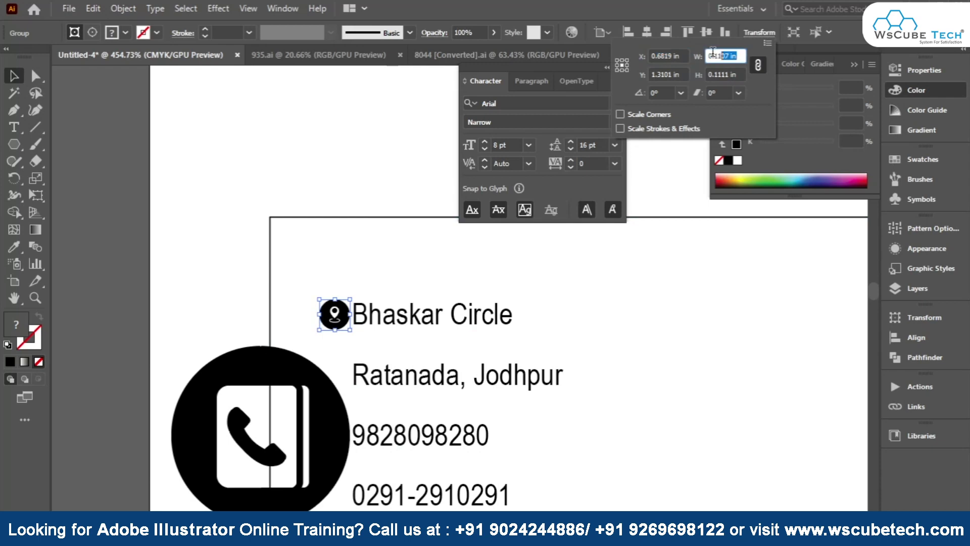
{"action": "type", "text": "0.1"}
{"action": "key", "text": "Return"}
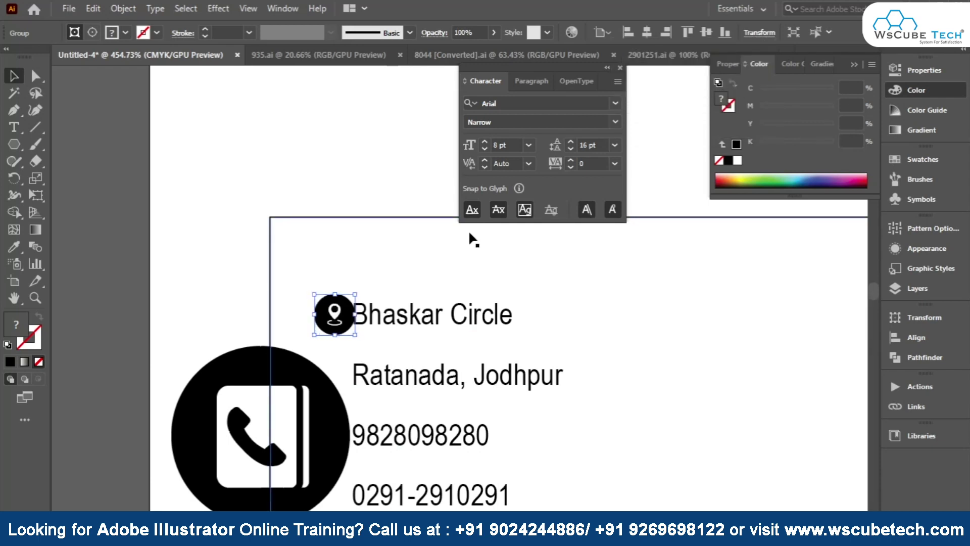
{"action": "left_click", "coordinate": [759, 32]}
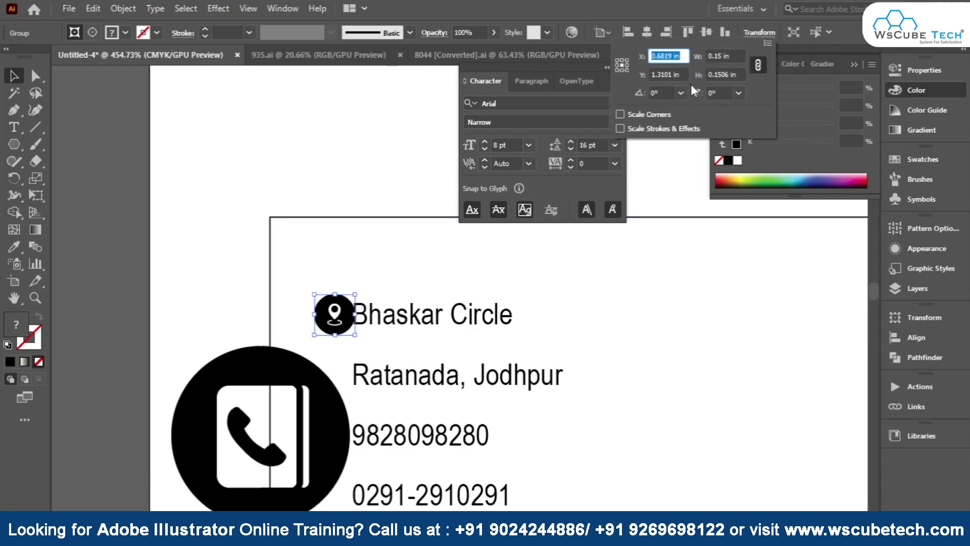
{"action": "left_click_drag", "start_coordinate": [721, 75], "coordinate": [736, 75]}
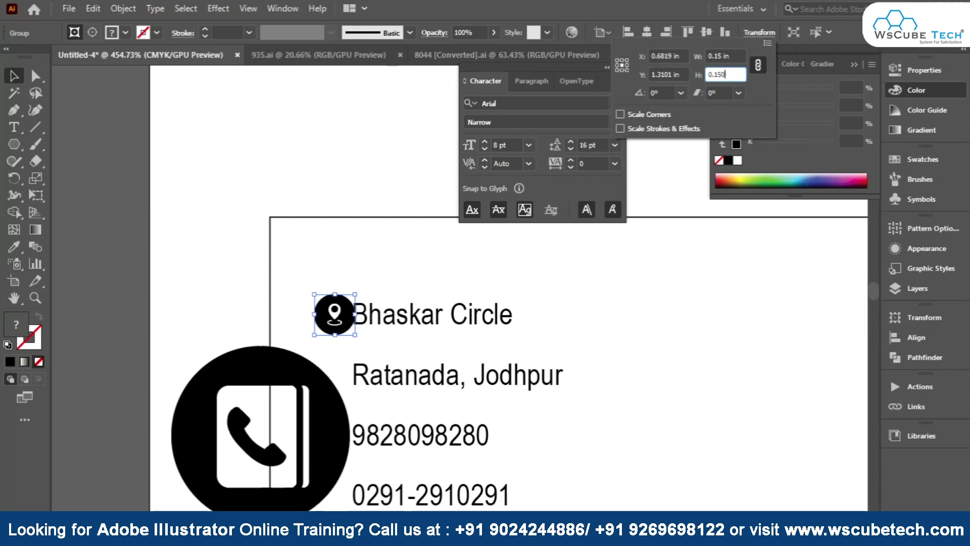
{"action": "key", "text": "Return"}
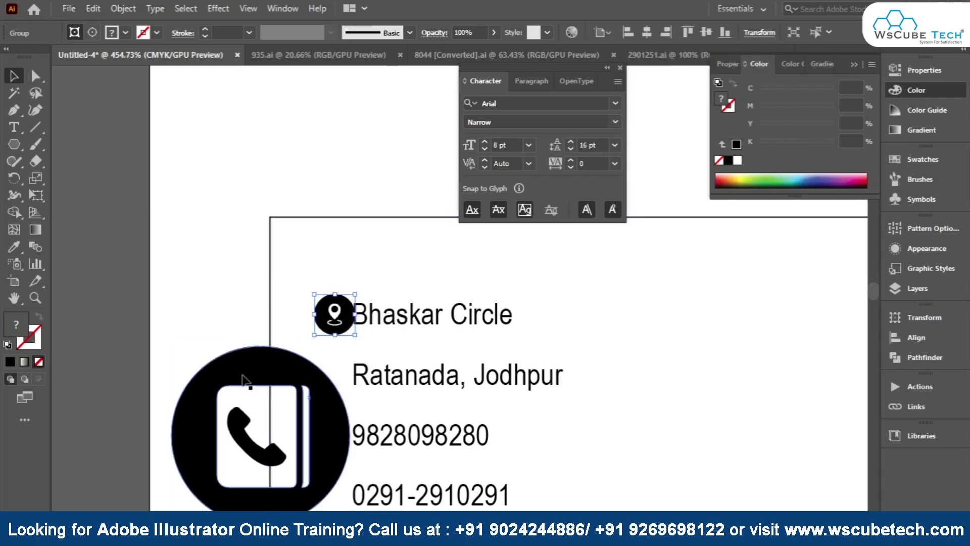
- Resize the phone icon to 0.15 in wide and high
{"action": "left_click", "coordinate": [197, 384]}
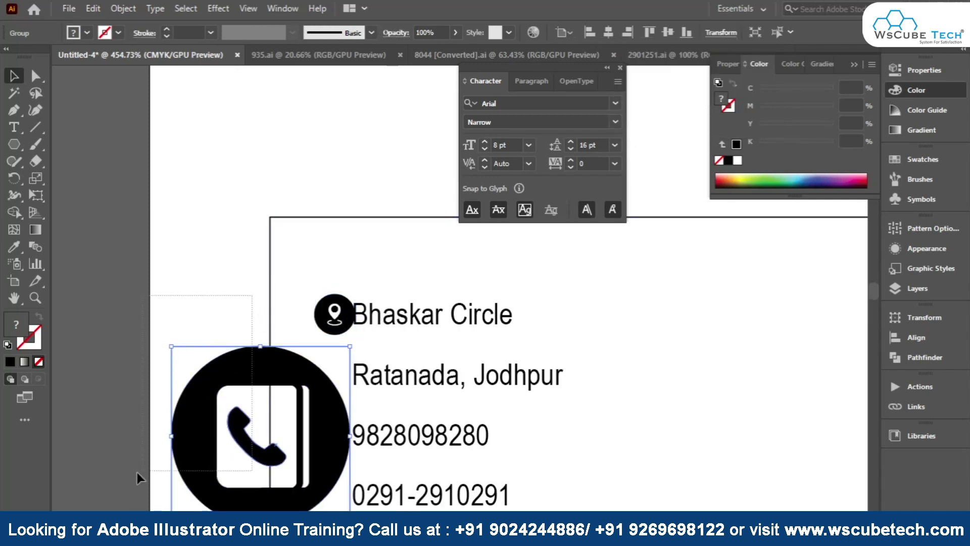
{"action": "left_click_drag", "start_coordinate": [231, 391], "coordinate": [169, 283]}
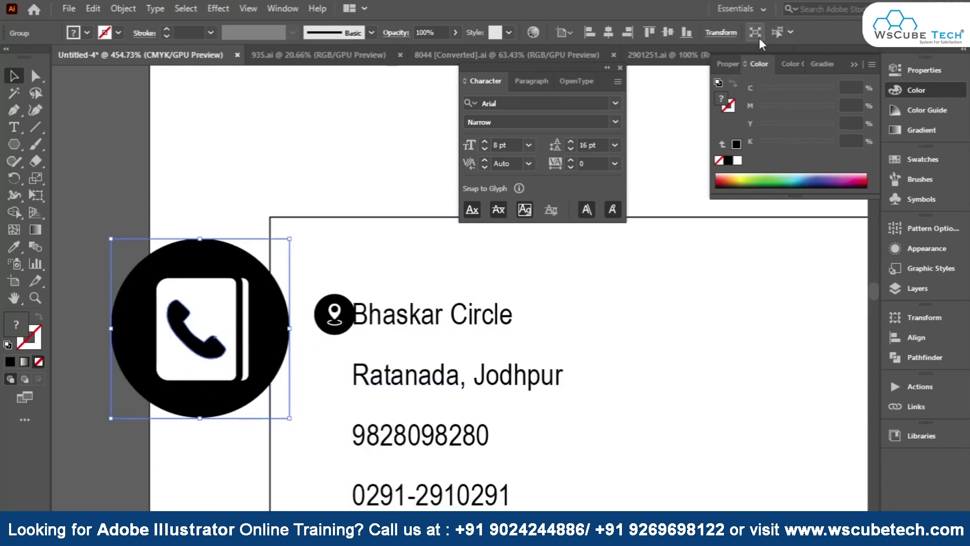
{"action": "left_click", "coordinate": [721, 33]}
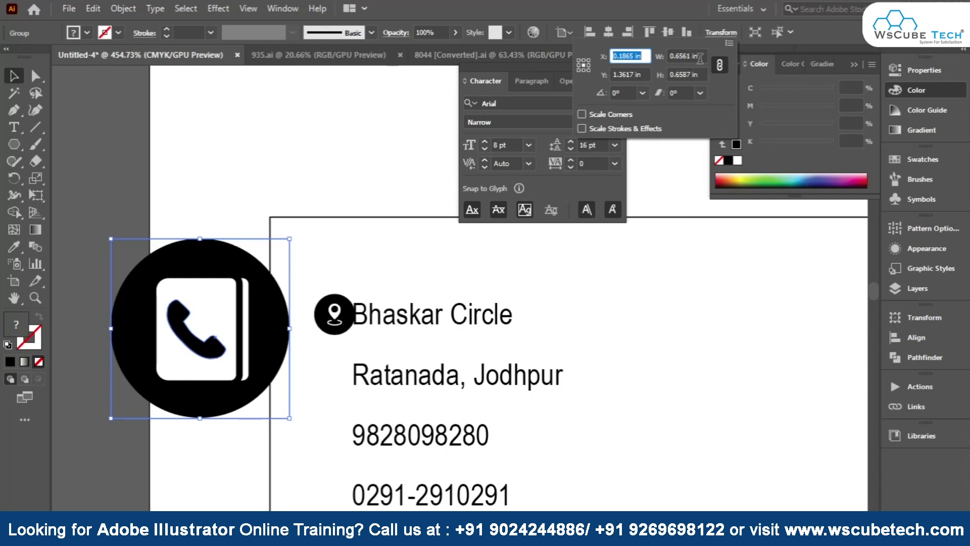
{"action": "key", "text": "Tab"}
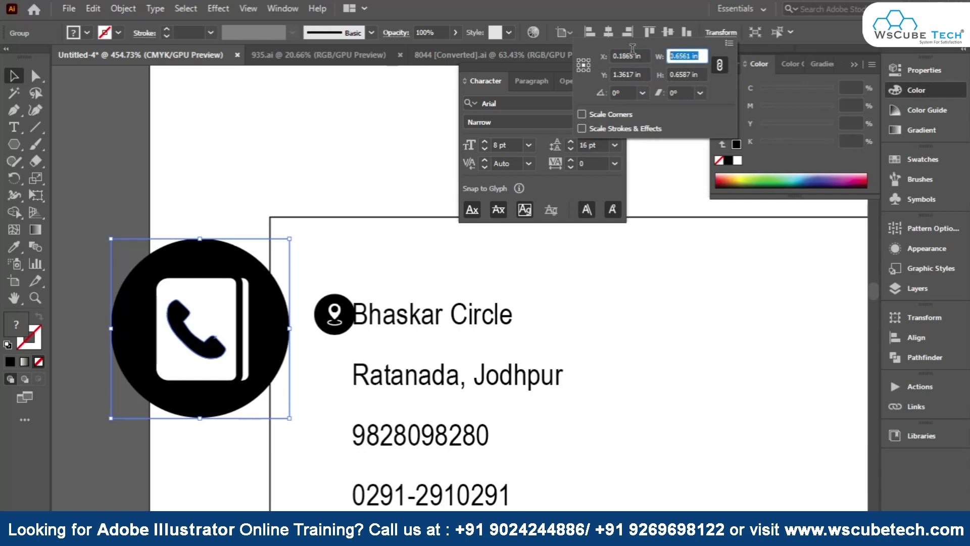
{"action": "type", "text": "0.15"}
{"action": "key", "text": "Tab"}
{"action": "type", "text": "0."}
{"action": "key", "text": "Return"}
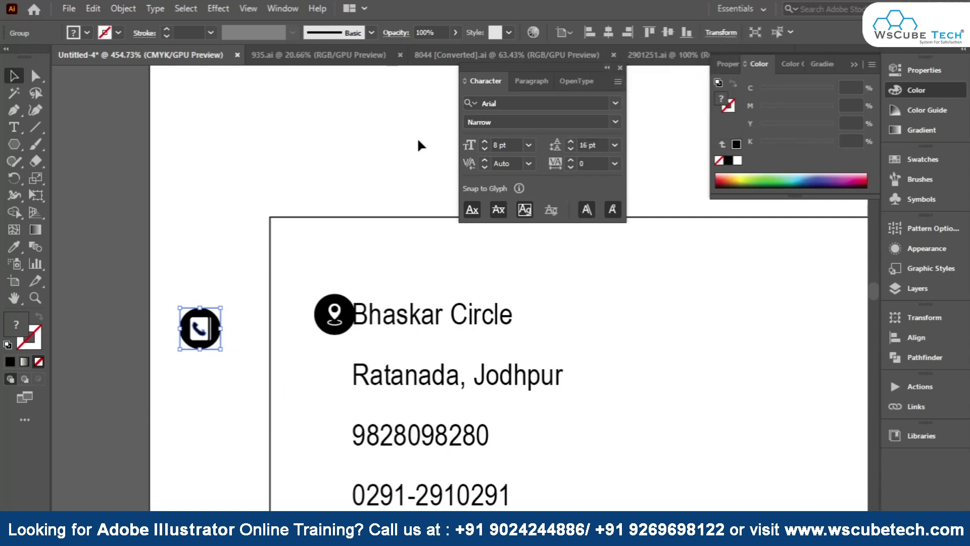
{"action": "left_click_drag", "start_coordinate": [191, 322], "coordinate": [319, 370]}
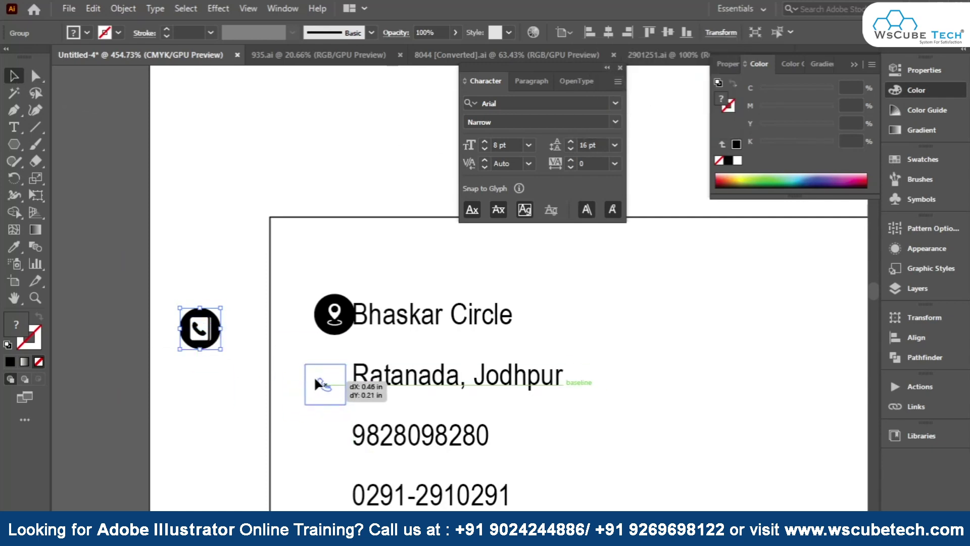
{"action": "left_click", "coordinate": [330, 331]}
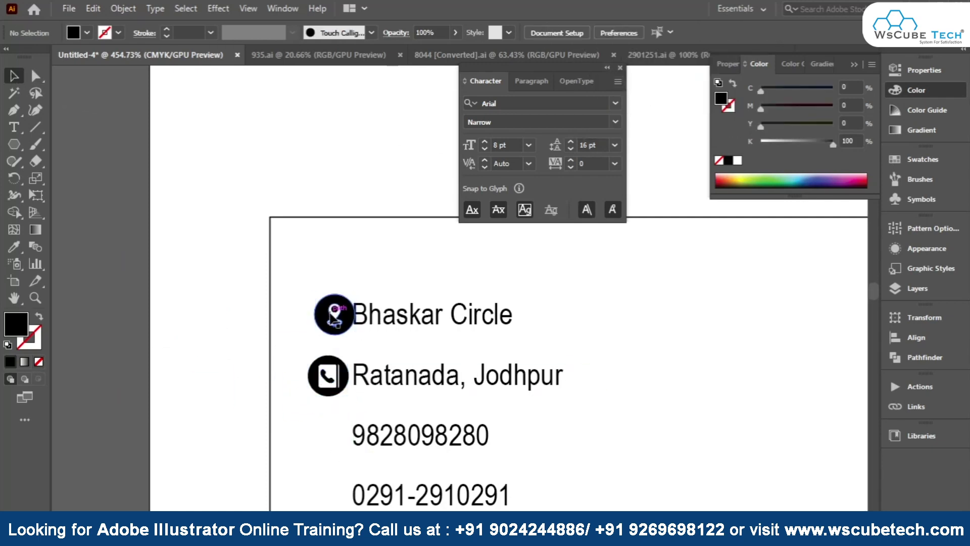
{"action": "left_click_drag", "start_coordinate": [332, 316], "coordinate": [325, 316]}
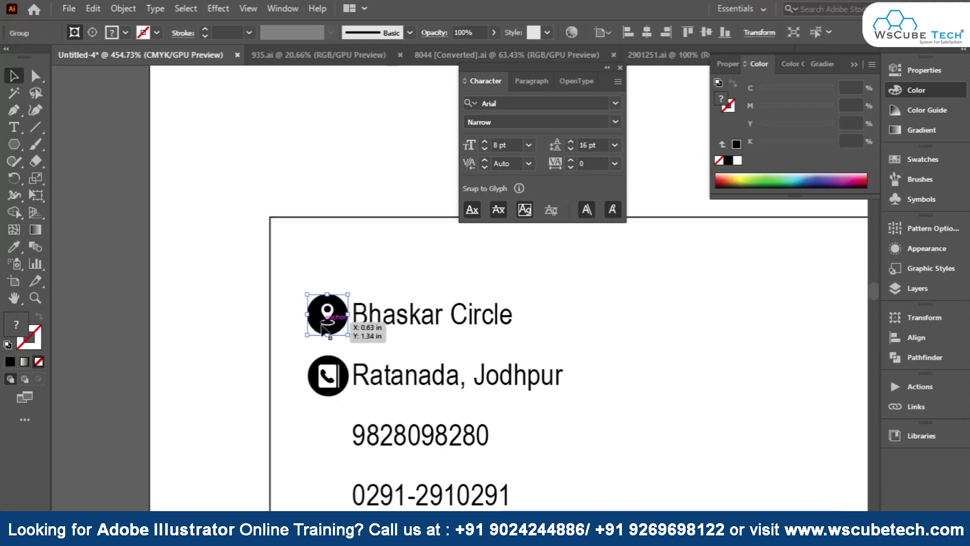
{"action": "left_click", "coordinate": [193, 406]}
{"action": "scroll", "coordinate": [193, 405], "scroll_direction": "down", "scroll_amount": 2}
{"action": "left_click_drag", "start_coordinate": [285, 327], "coordinate": [291, 372]}
- Copy the outlined phone-with-waves icon from 8044 [Converted].ai onto the card, rotated and shrunk
{"action": "left_click", "coordinate": [302, 189]}
{"action": "left_click", "coordinate": [652, 57]}
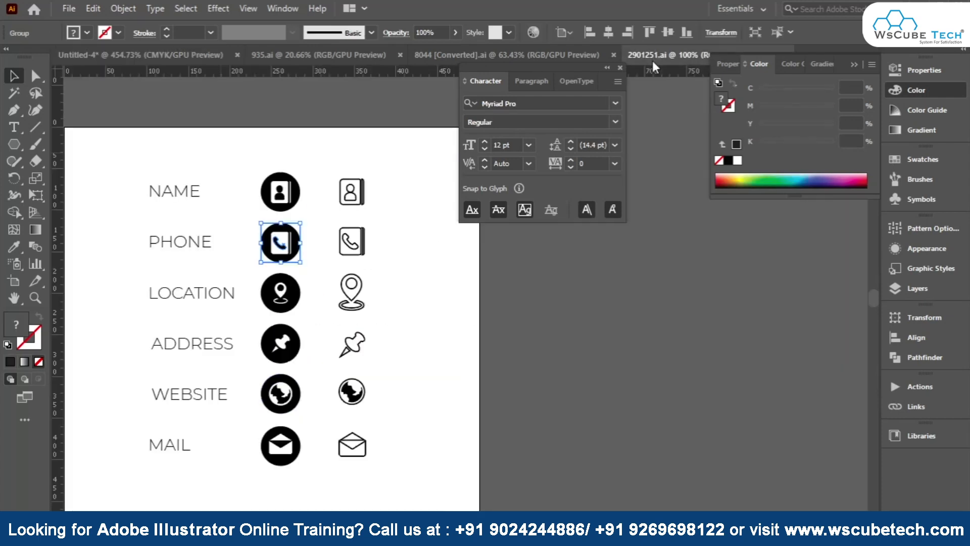
{"action": "left_click", "coordinate": [523, 55]}
{"action": "left_click", "coordinate": [404, 314]}
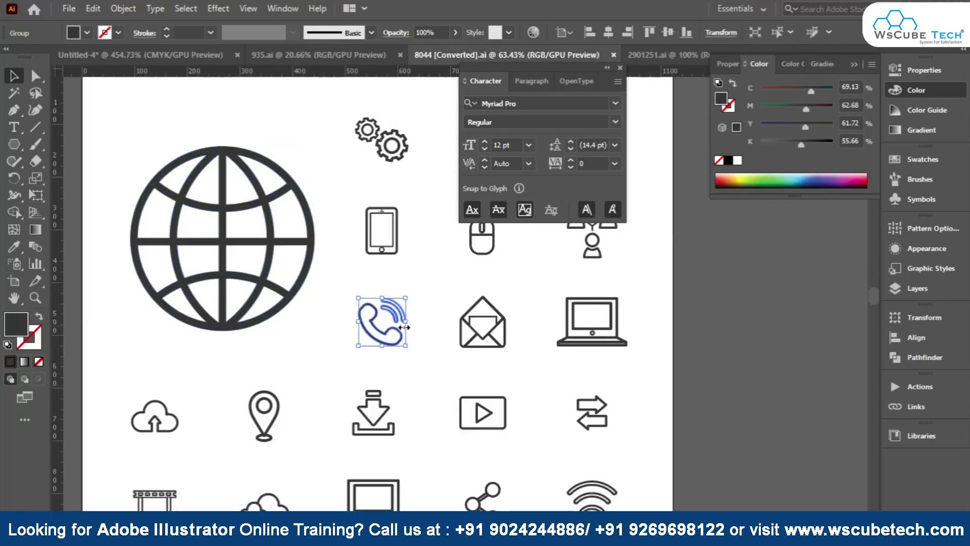
{"action": "key", "text": "ctrl+c"}
{"action": "left_click", "coordinate": [120, 55]}
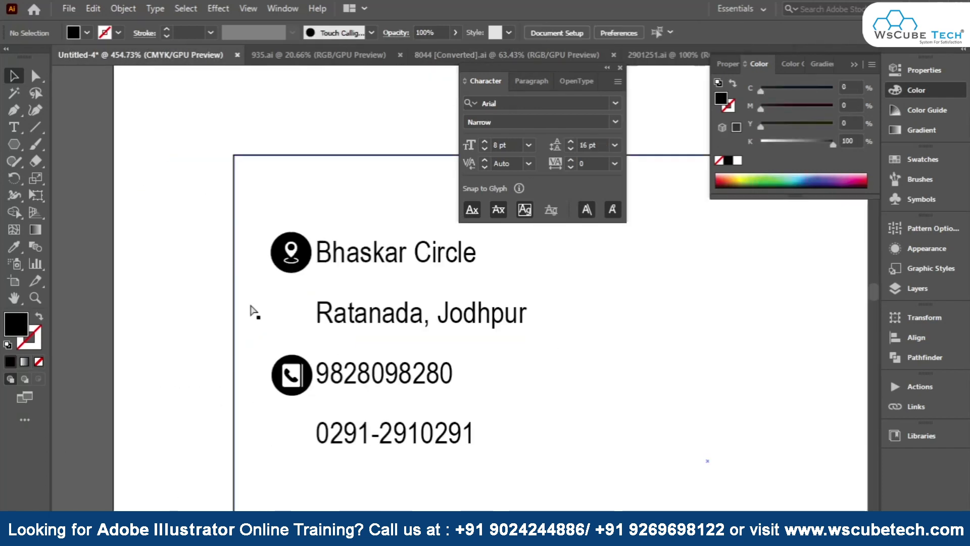
{"action": "key", "text": "ctrl+v"}
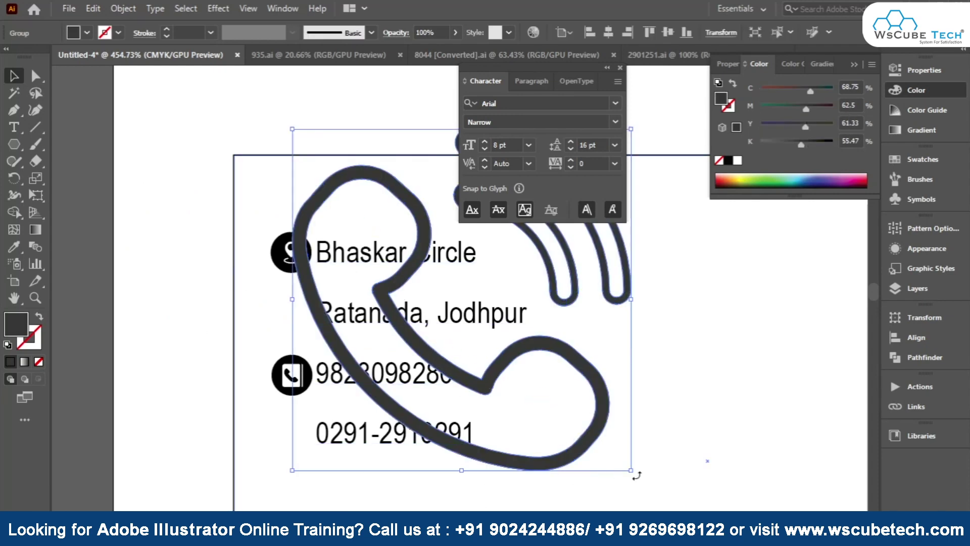
{"action": "left_click_drag", "start_coordinate": [638, 475], "coordinate": [399, 476]}
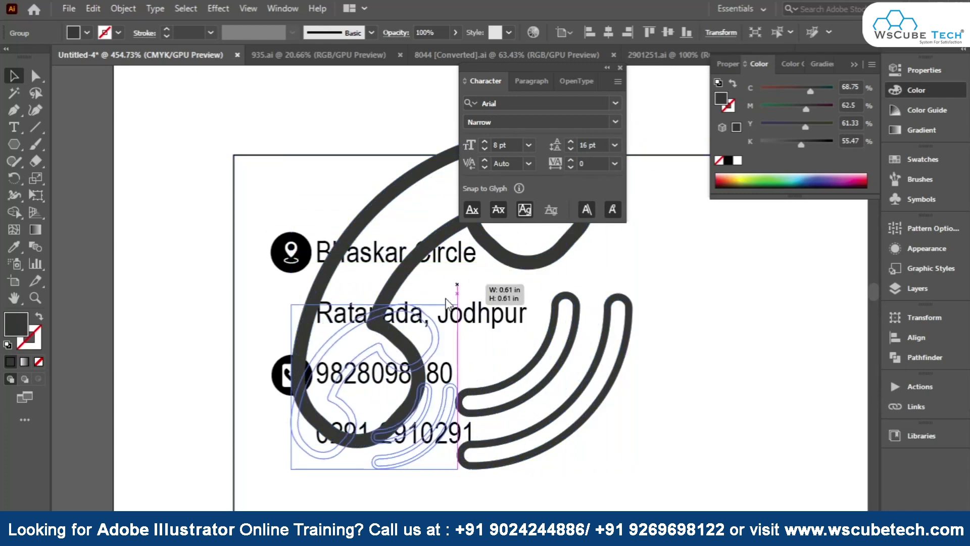
{"action": "left_click_drag", "start_coordinate": [633, 131], "coordinate": [313, 448]}
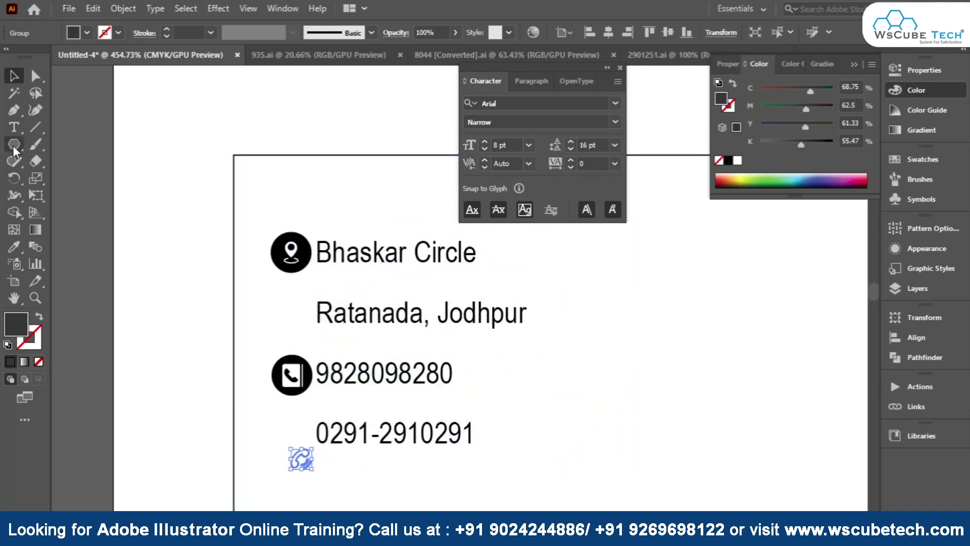
- Draw a circle and fill it with the icons' black using the Eyedropper
{"action": "left_click_drag", "start_coordinate": [14, 146], "coordinate": [66, 179]}
{"action": "left_click_drag", "start_coordinate": [151, 204], "coordinate": [207, 260]}
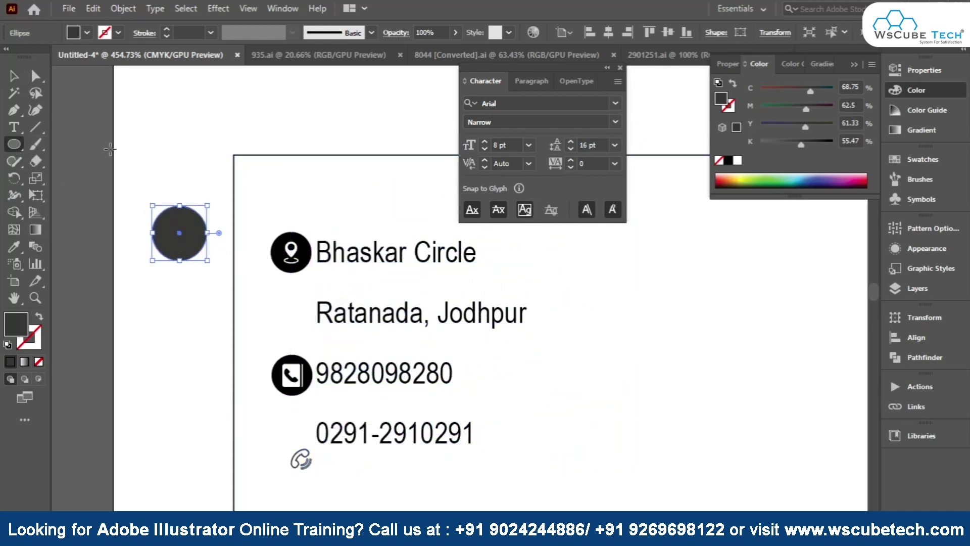
{"action": "left_click", "coordinate": [20, 81]}
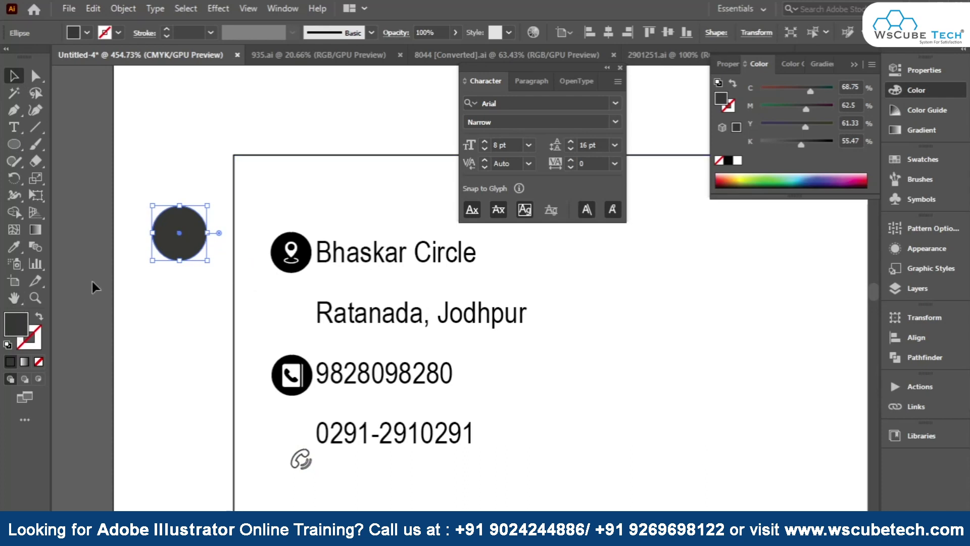
{"action": "left_click", "coordinate": [15, 247]}
{"action": "left_click", "coordinate": [293, 236]}
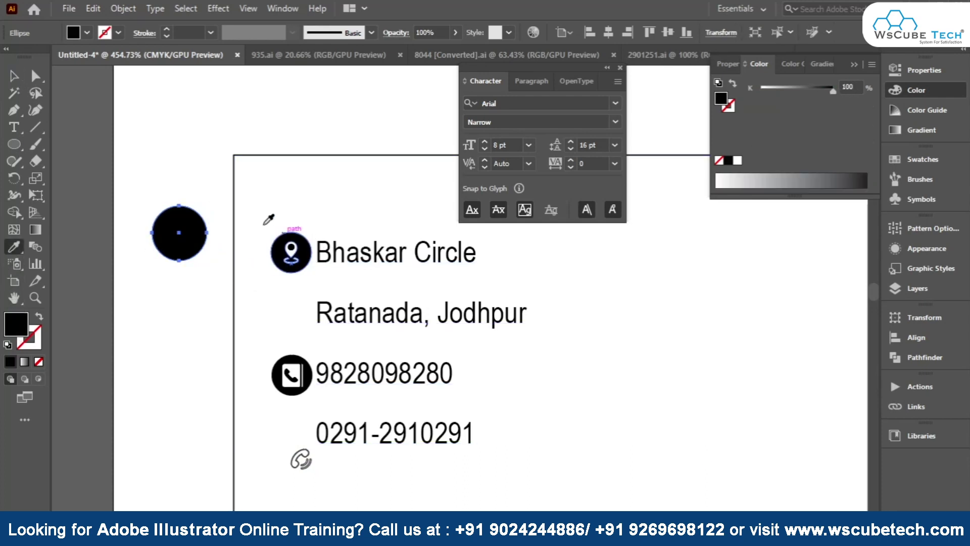
{"action": "left_click", "coordinate": [14, 75]}
{"action": "left_click", "coordinate": [154, 329]}
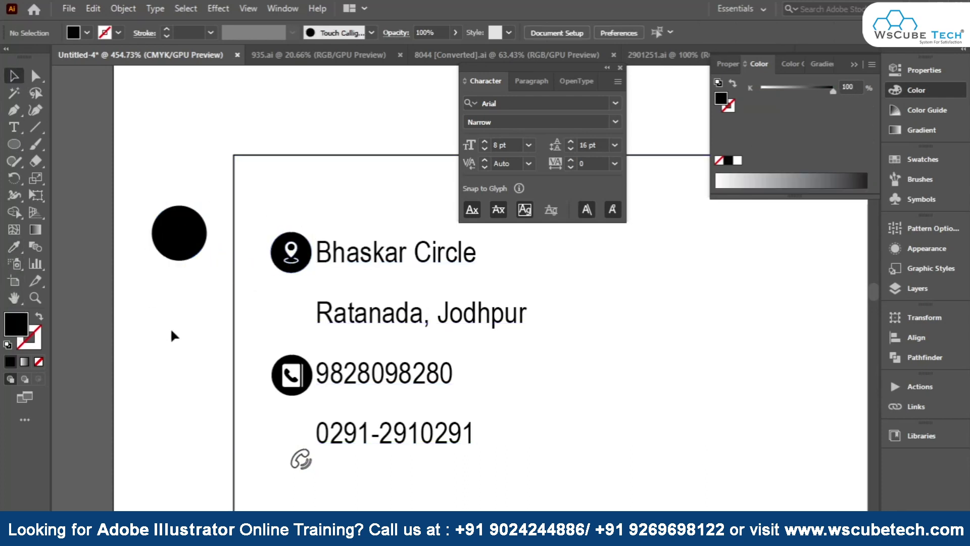
{"action": "left_click", "coordinate": [166, 220]}
{"action": "left_click", "coordinate": [756, 33]}
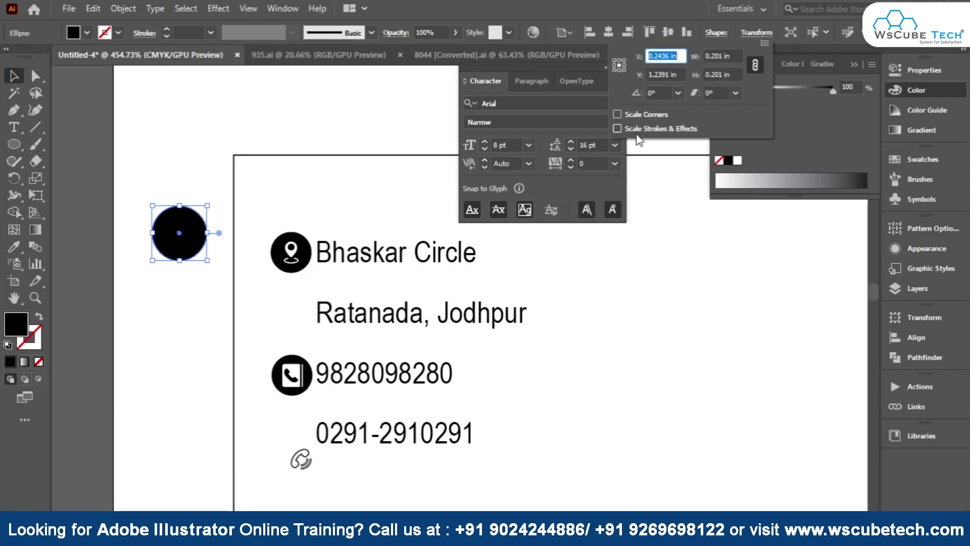
{"action": "key", "text": "Tab"}
{"action": "type", "text": "0.5"}
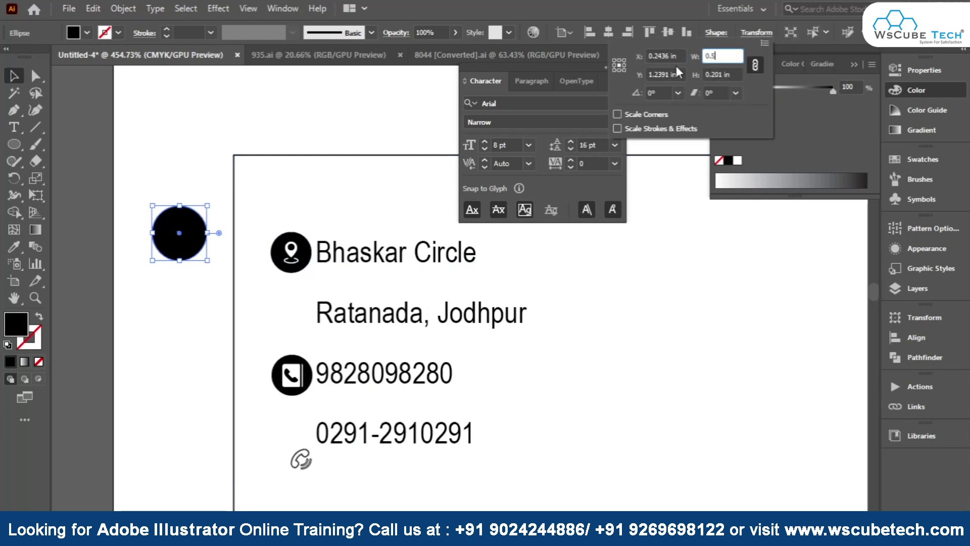
{"action": "key", "text": "Tab"}
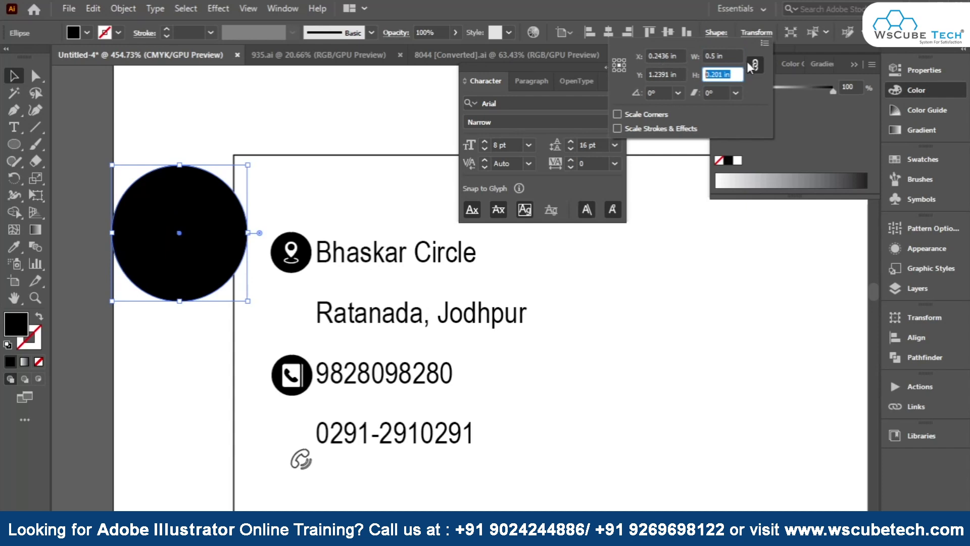
{"action": "key", "text": "Tab"}
{"action": "type", "text": "15"}
{"action": "key", "text": "Return"}
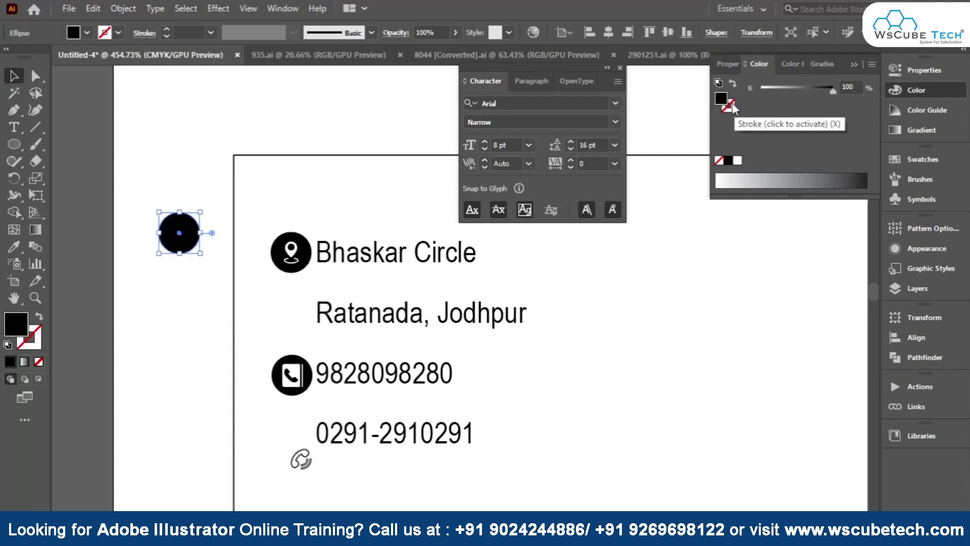
{"action": "mouse_move", "coordinate": [178, 251]}
{"action": "left_mouse_down"}
{"action": "mouse_move", "coordinate": [209, 452]}
{"action": "mouse_move", "coordinate": [187, 438]}
{"action": "left_mouse_up"}
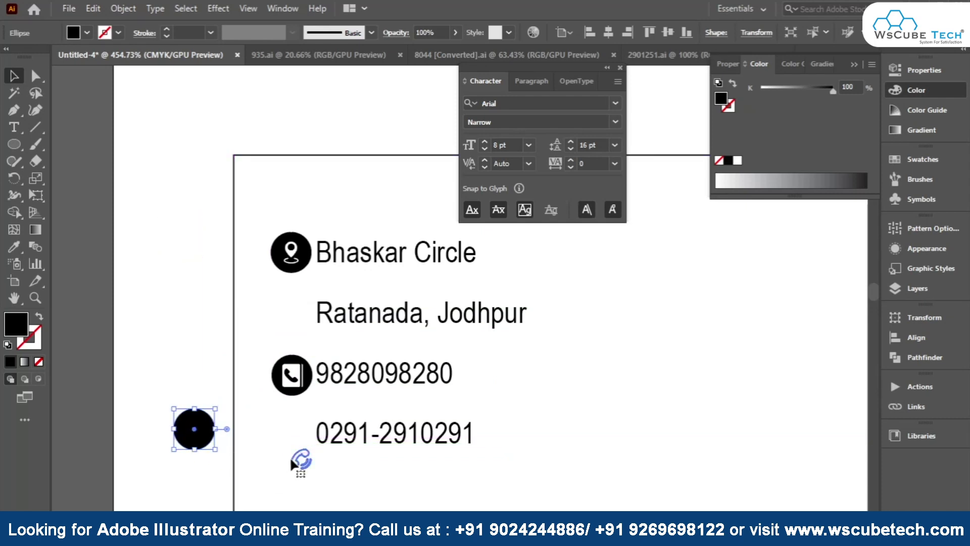
- Enlarge the outline phone over the black circle and make its fill and stroke white
{"action": "left_click_drag", "start_coordinate": [293, 463], "coordinate": [300, 460]}
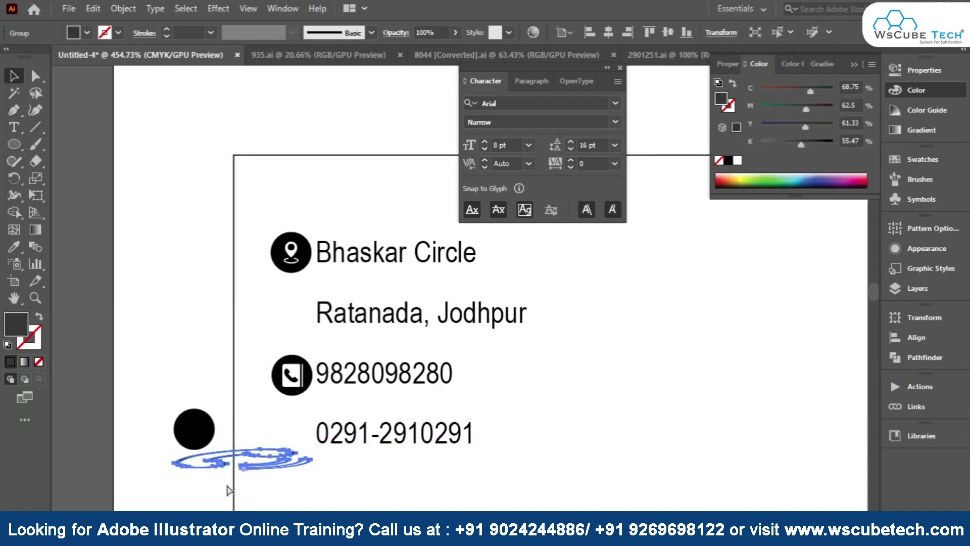
{"action": "left_click_drag", "start_coordinate": [301, 460], "coordinate": [195, 430]}
{"action": "scroll", "coordinate": [172, 427], "scroll_direction": "up", "scroll_amount": 3}
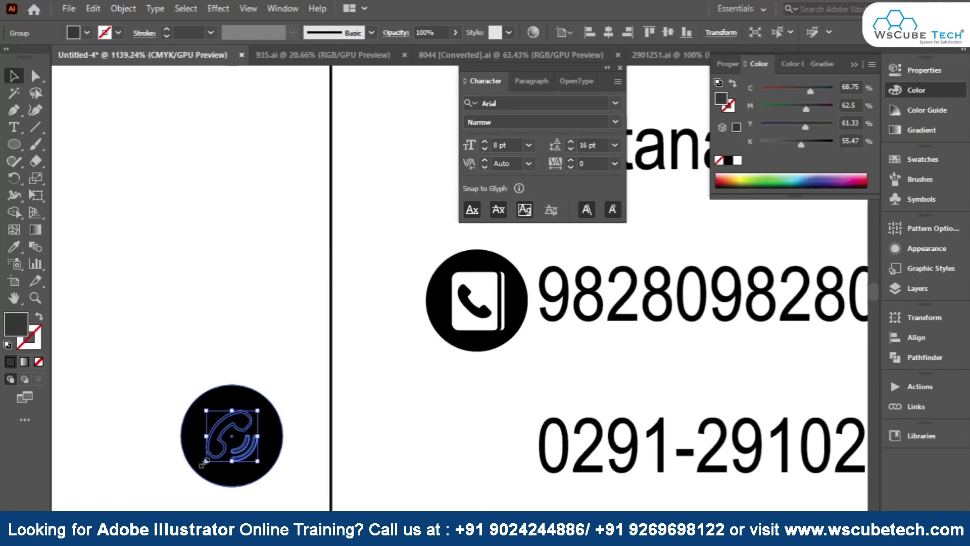
{"action": "left_click_drag", "start_coordinate": [206, 461], "coordinate": [194, 474]}
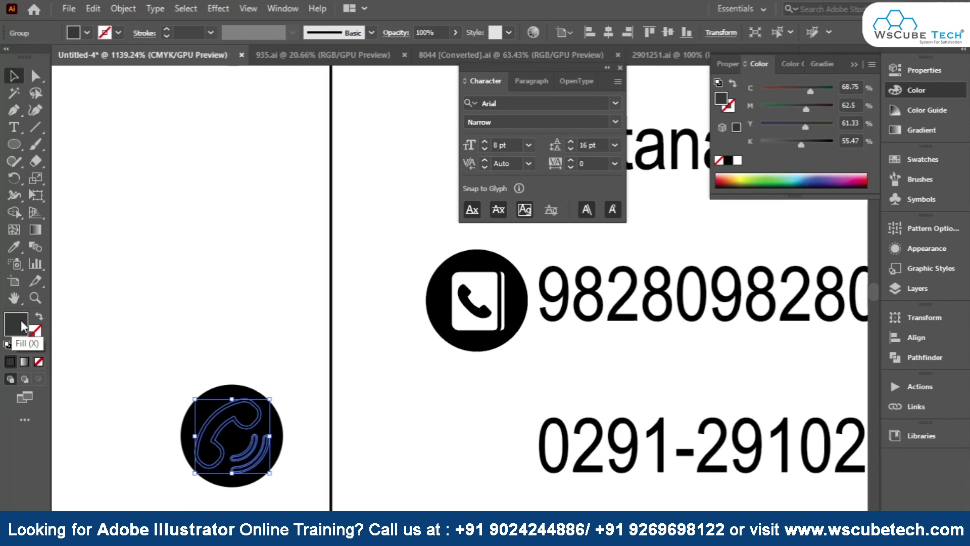
{"action": "left_click", "coordinate": [104, 33]}
{"action": "left_click", "coordinate": [28, 56]}
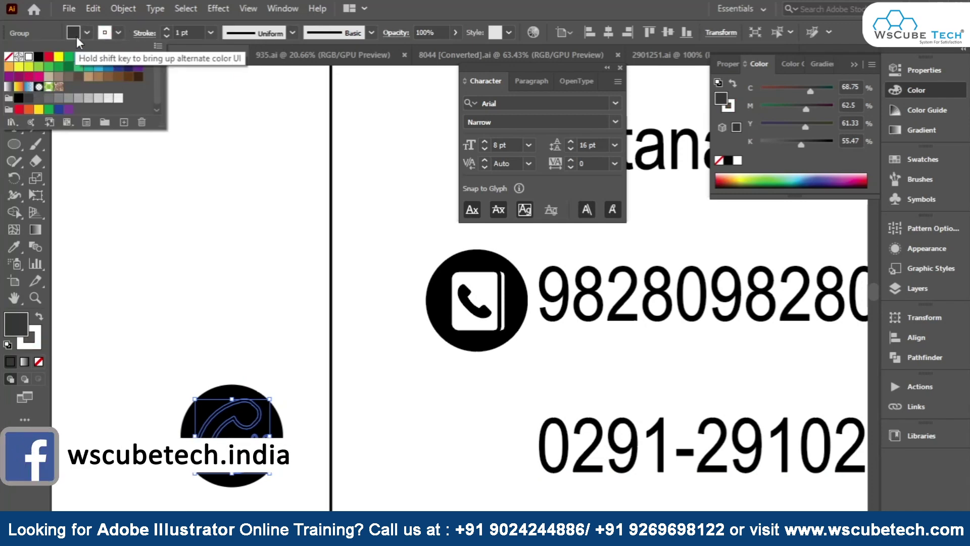
{"action": "left_click", "coordinate": [87, 33]}
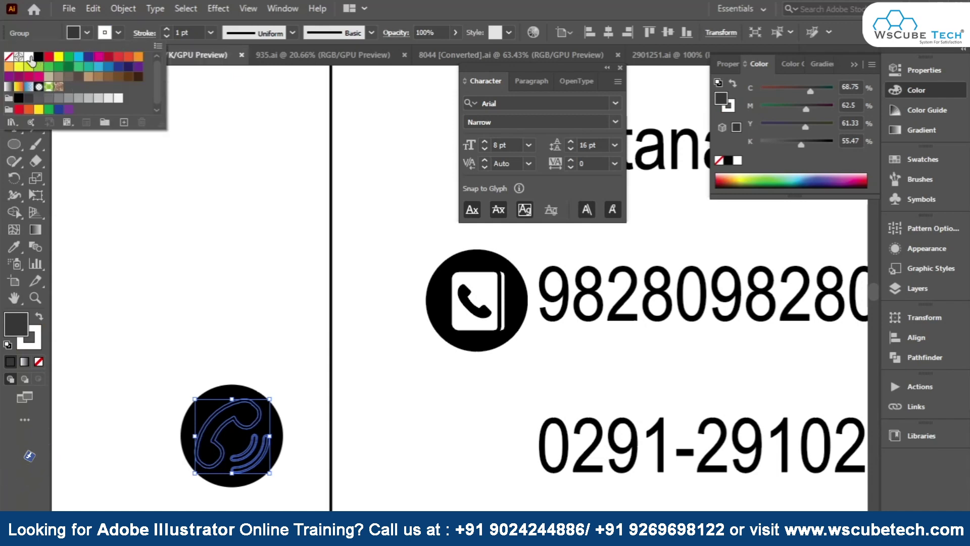
{"action": "left_click", "coordinate": [29, 56]}
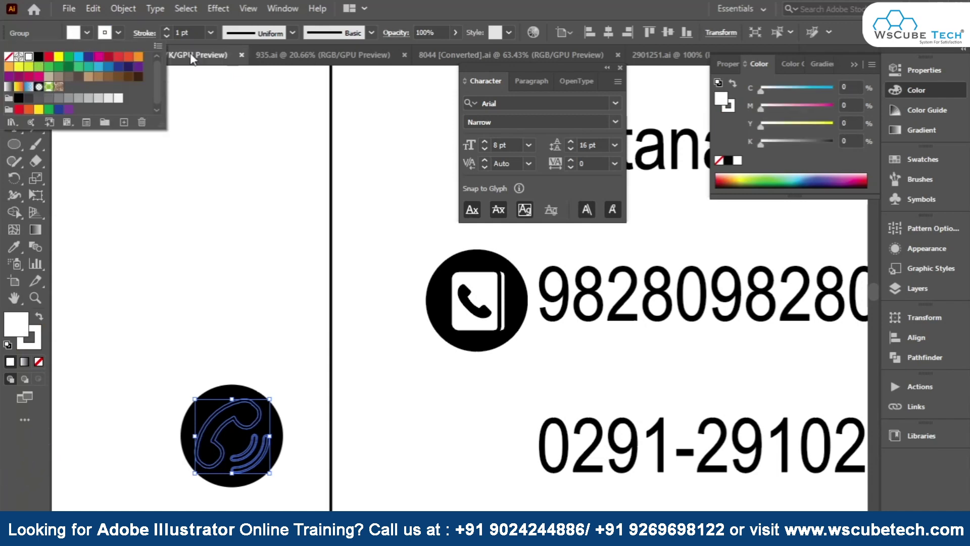
{"action": "key", "text": "Escape"}
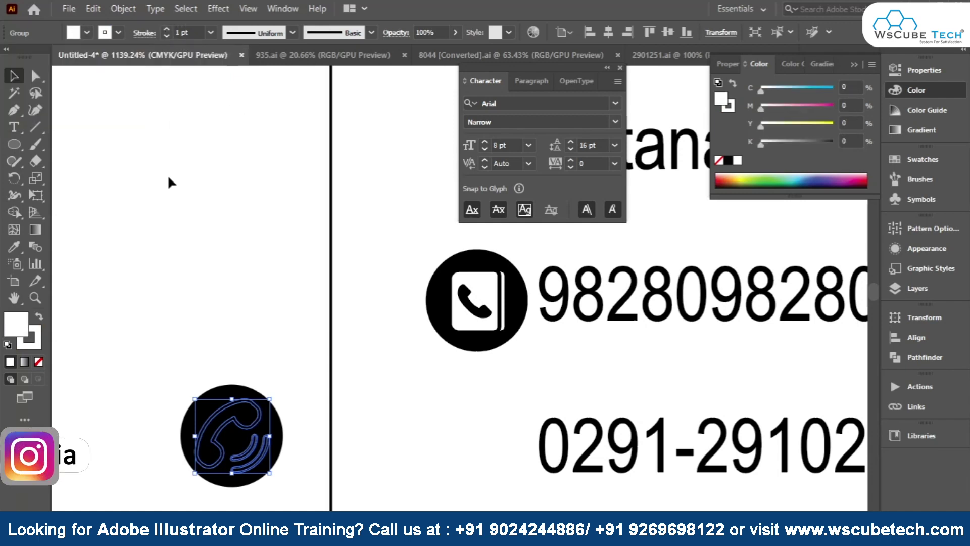
{"action": "left_click", "coordinate": [156, 244]}
{"action": "left_click", "coordinate": [194, 419]}
{"action": "key", "text": "ctrl+shift+bracketleft"}
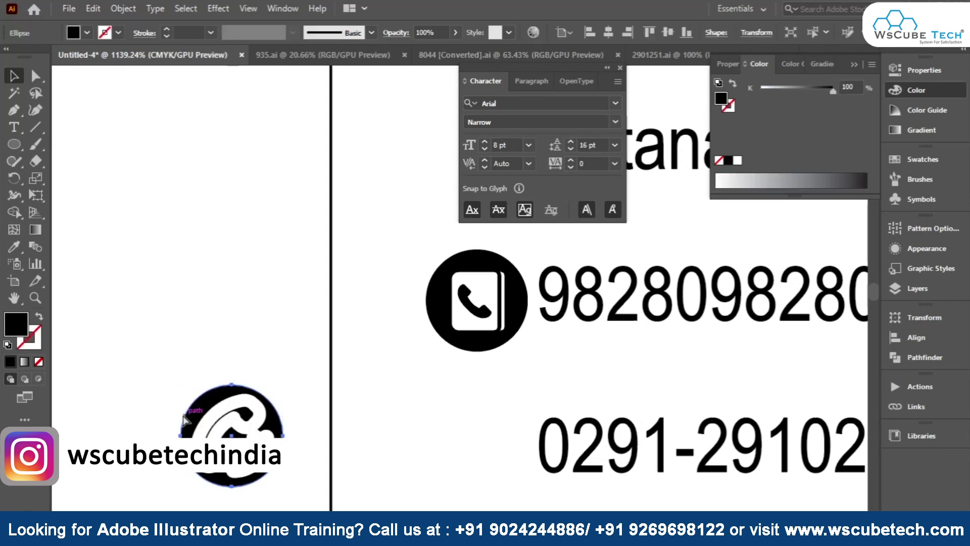
{"action": "left_click", "coordinate": [222, 434]}
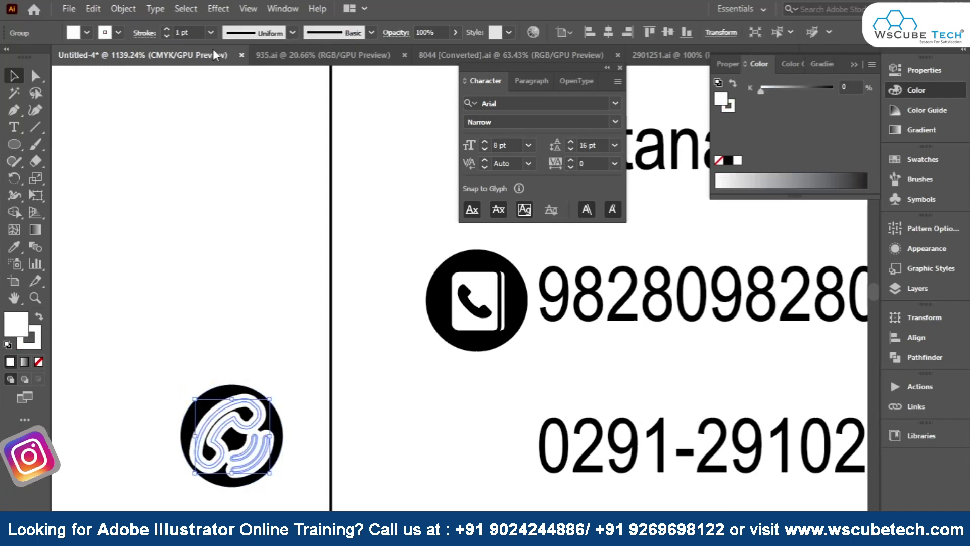
{"action": "left_click", "coordinate": [166, 36]}
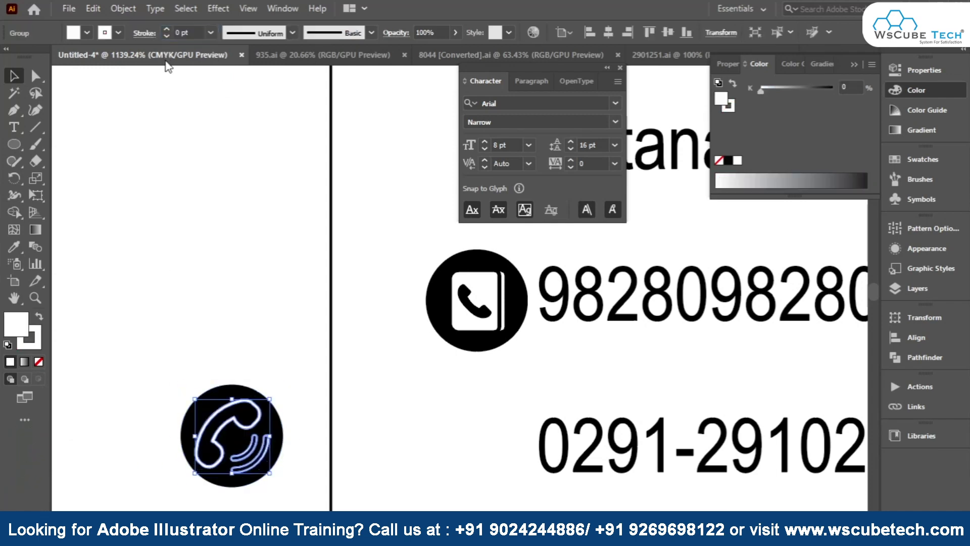
{"action": "left_click", "coordinate": [175, 326]}
{"action": "left_click_drag", "start_coordinate": [135, 355], "coordinate": [302, 506]}
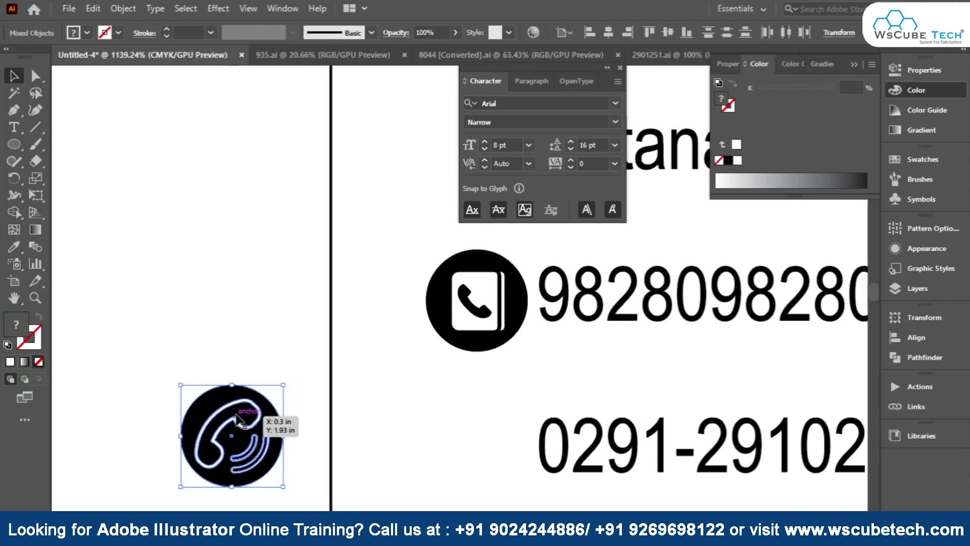
{"action": "key", "text": "ctrl+g"}
{"action": "left_click_drag", "start_coordinate": [239, 418], "coordinate": [479, 435]}
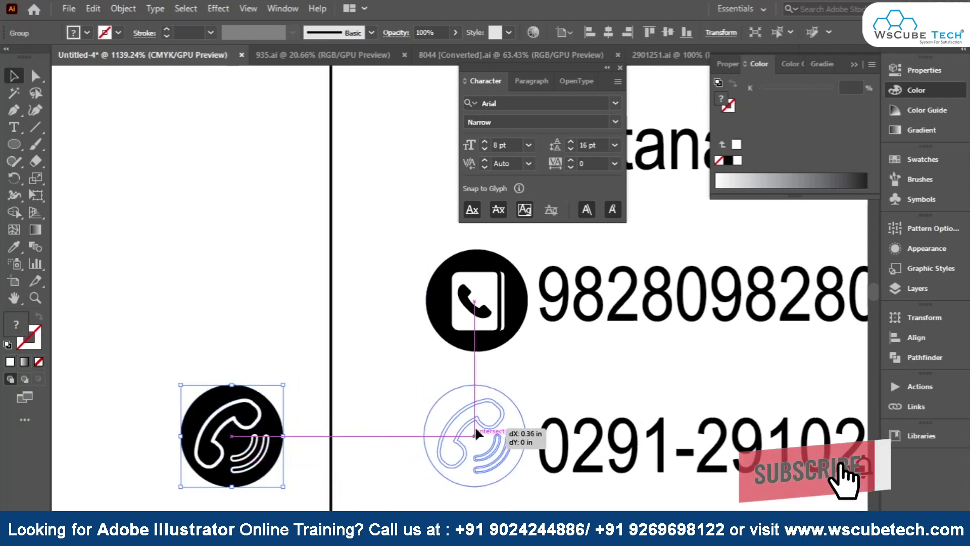
{"action": "scroll", "coordinate": [454, 435], "scroll_direction": "down", "scroll_amount": 5}
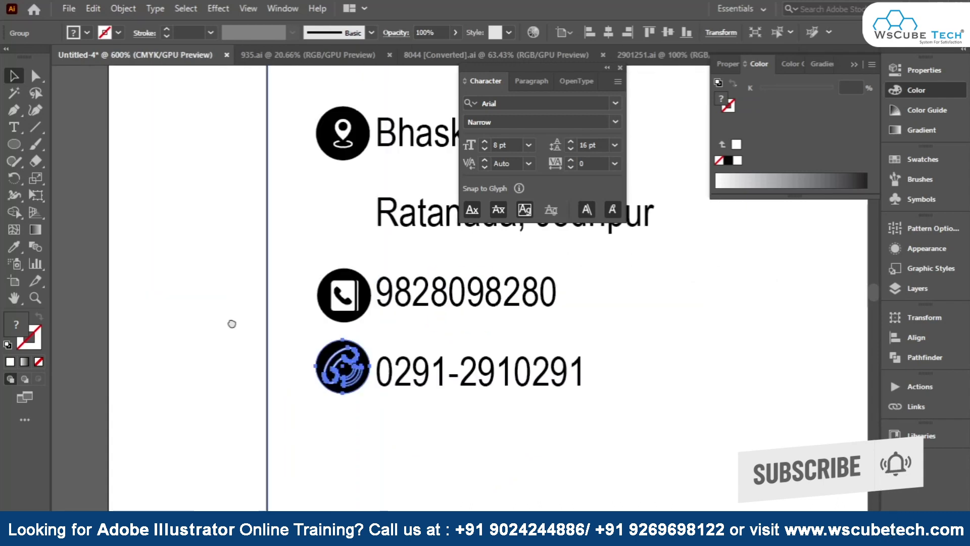
- Center both card sides in view and scale up the DREAM SCAPE text below the DS logo
{"action": "scroll", "coordinate": [351, 282], "scroll_direction": "down", "scroll_amount": 1}
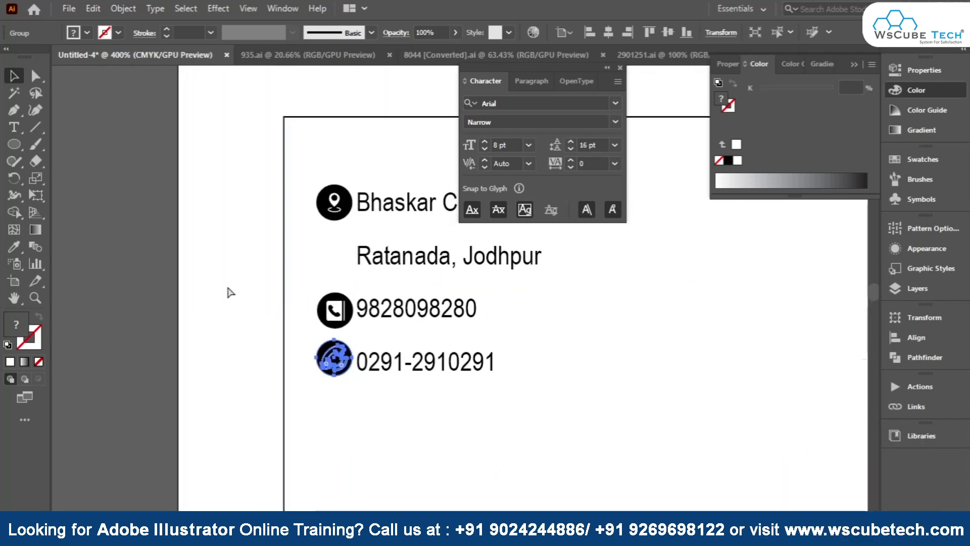
{"action": "scroll", "coordinate": [229, 290], "scroll_direction": "down", "scroll_amount": 5}
{"action": "scroll", "coordinate": [371, 322], "scroll_direction": "up", "scroll_amount": 3}
{"action": "scroll", "coordinate": [330, 321], "scroll_direction": "up", "scroll_amount": 2}
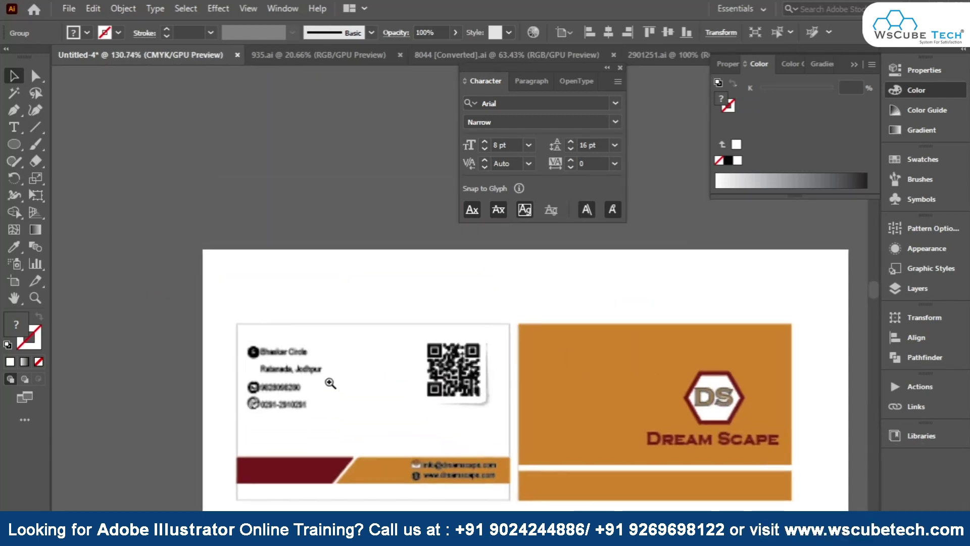
{"action": "left_click_drag", "start_coordinate": [468, 320], "coordinate": [470, 284]}
{"action": "left_click", "coordinate": [415, 489]}
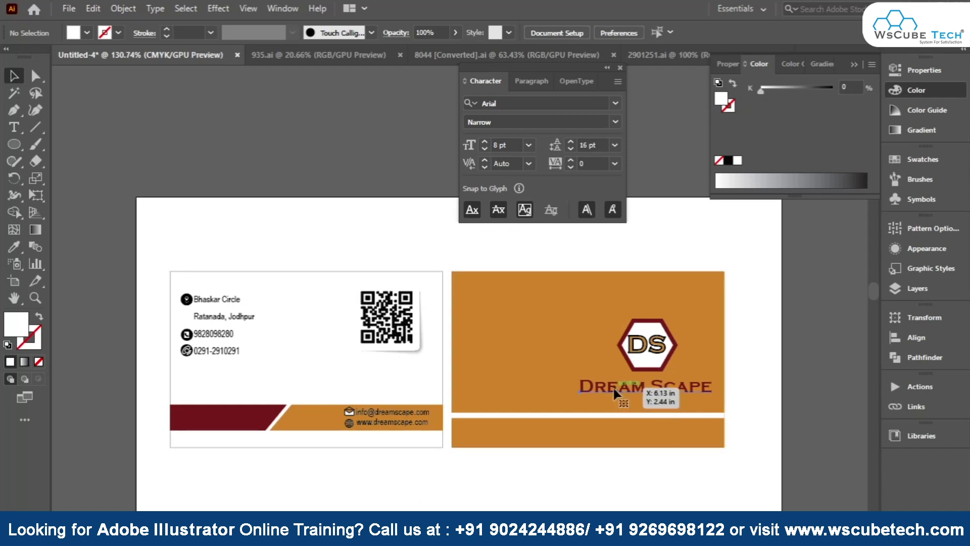
{"action": "left_click", "coordinate": [596, 389]}
{"action": "left_click_drag", "start_coordinate": [580, 397], "coordinate": [555, 399]}
{"action": "left_click", "coordinate": [596, 480]}
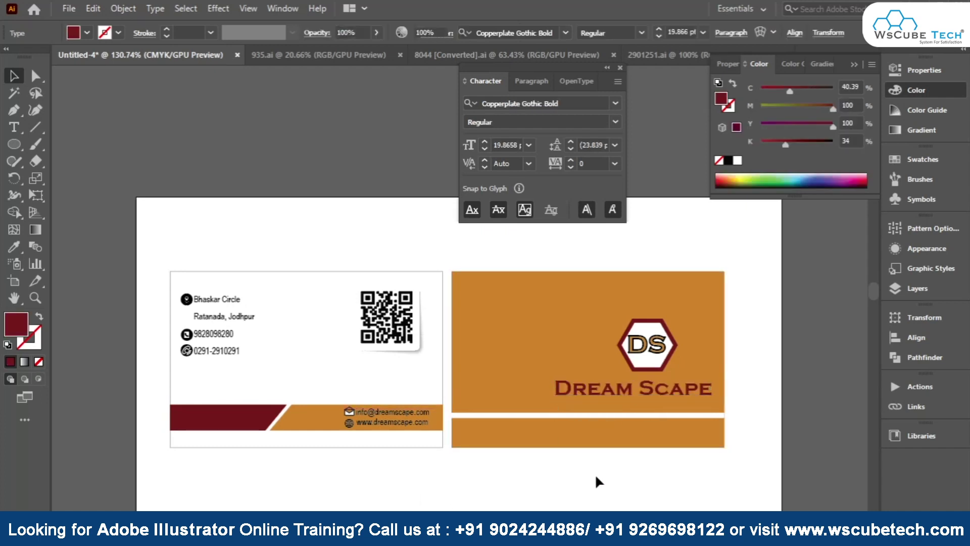
{"action": "key", "text": "ctrl+minus"}
{"action": "key", "text": "ctrl+minus"}
{"action": "key", "text": "ctrl+minus"}
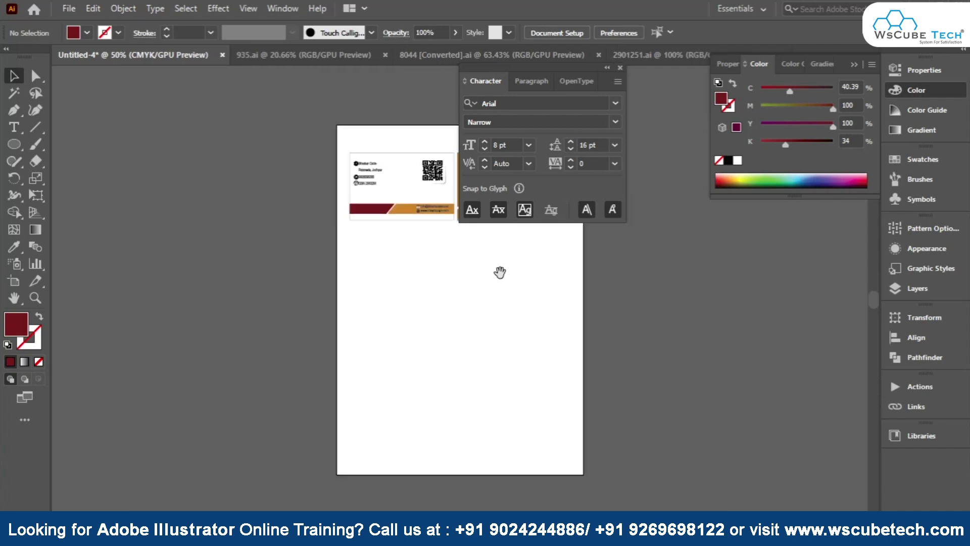
{"action": "left_click", "coordinate": [472, 459]}
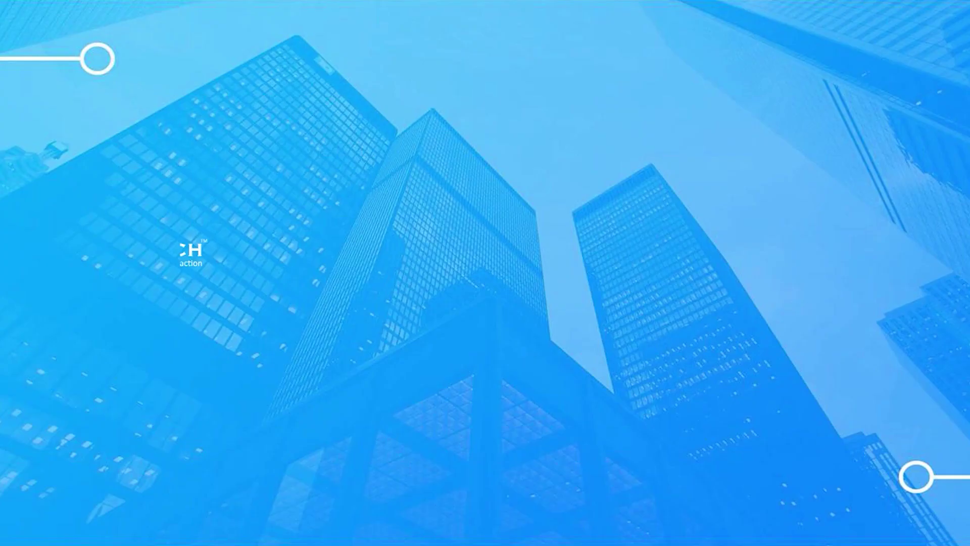